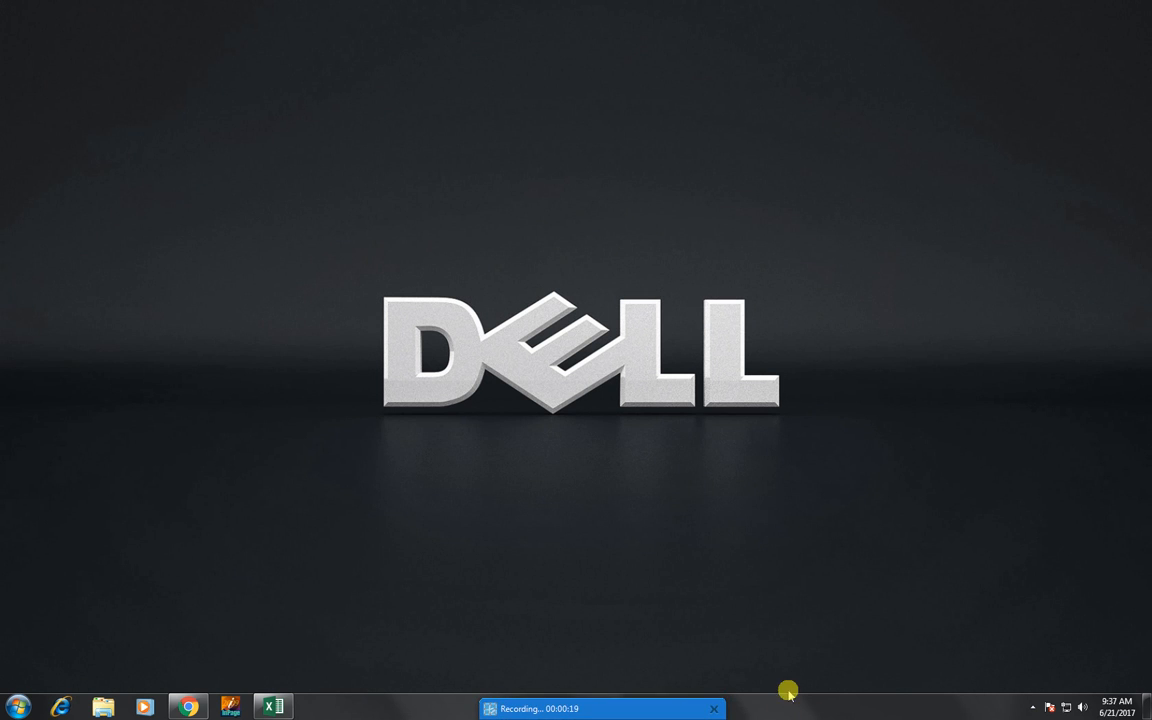
- Switch to the blank Excel workbook and zoom the sheet to fit the range A4:H12
{"action": "left_click", "coordinate": [354, 522]}
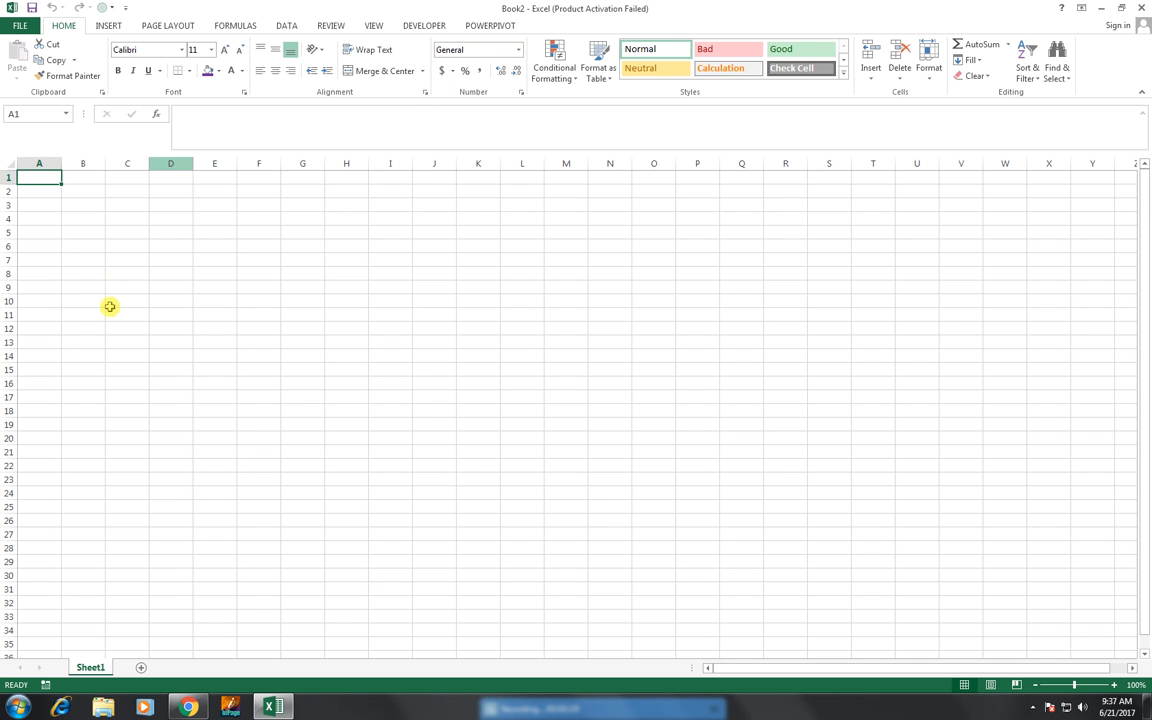
{"action": "left_click_drag", "start_coordinate": [40, 204], "coordinate": [122, 237]}
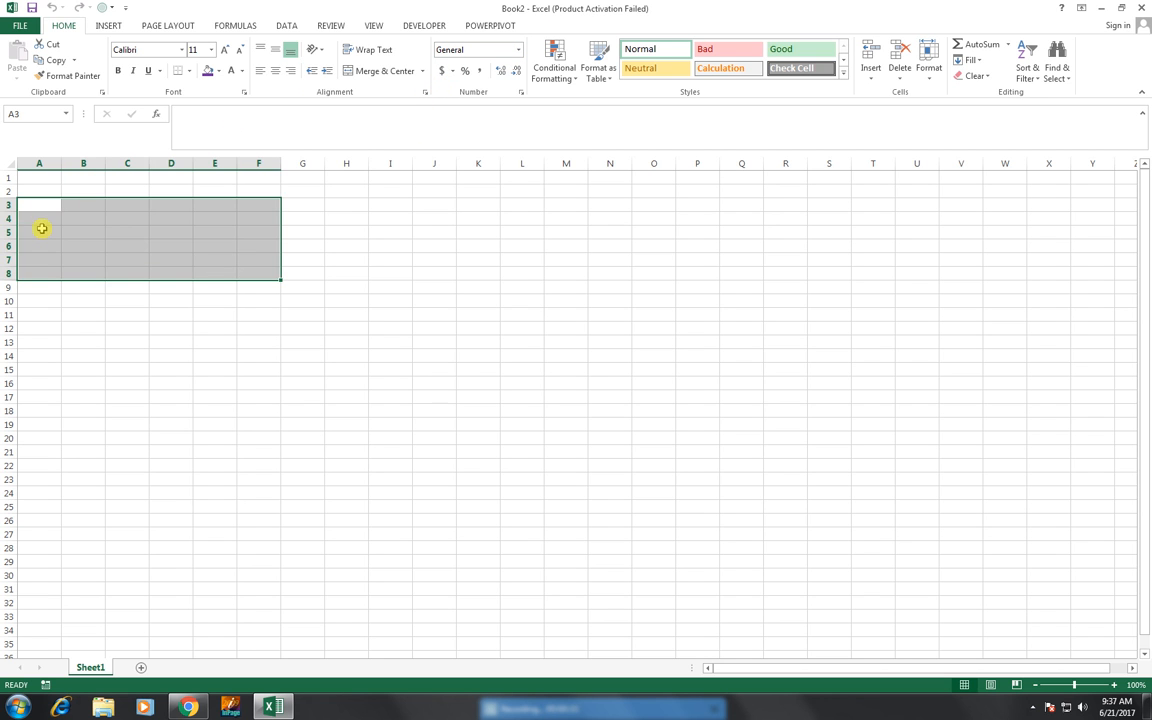
{"action": "left_click", "coordinate": [41, 219]}
{"action": "left_click_drag", "start_coordinate": [41, 219], "coordinate": [399, 274]}
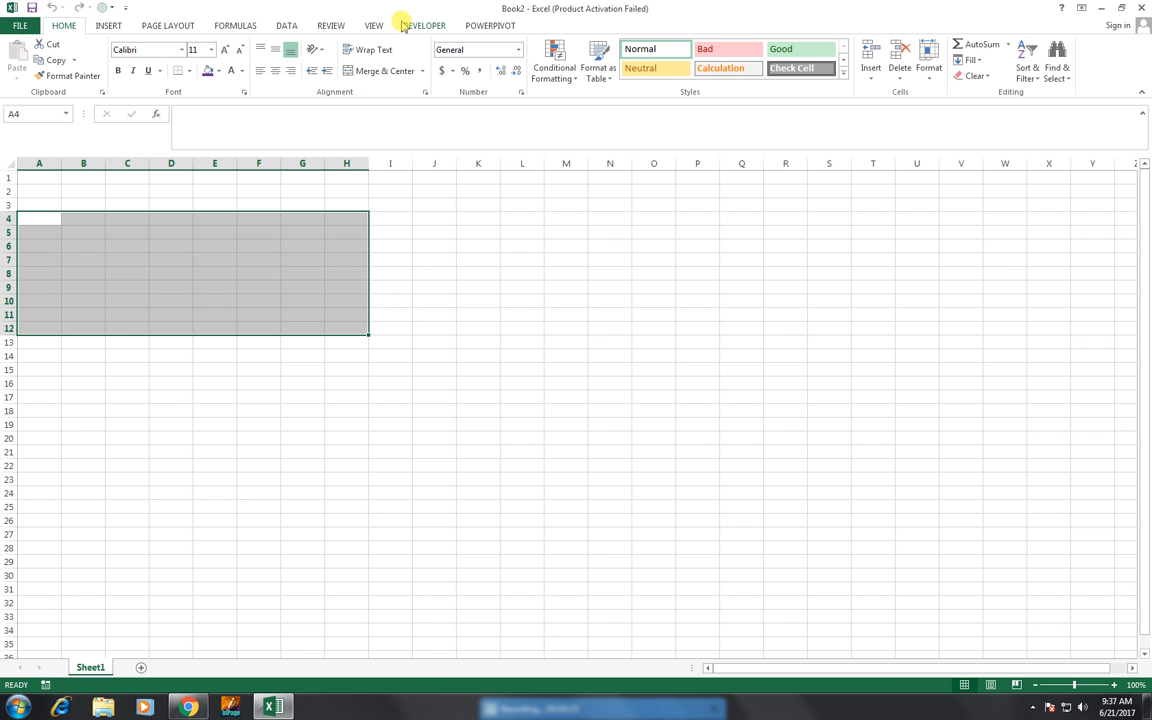
{"action": "left_click", "coordinate": [373, 26]}
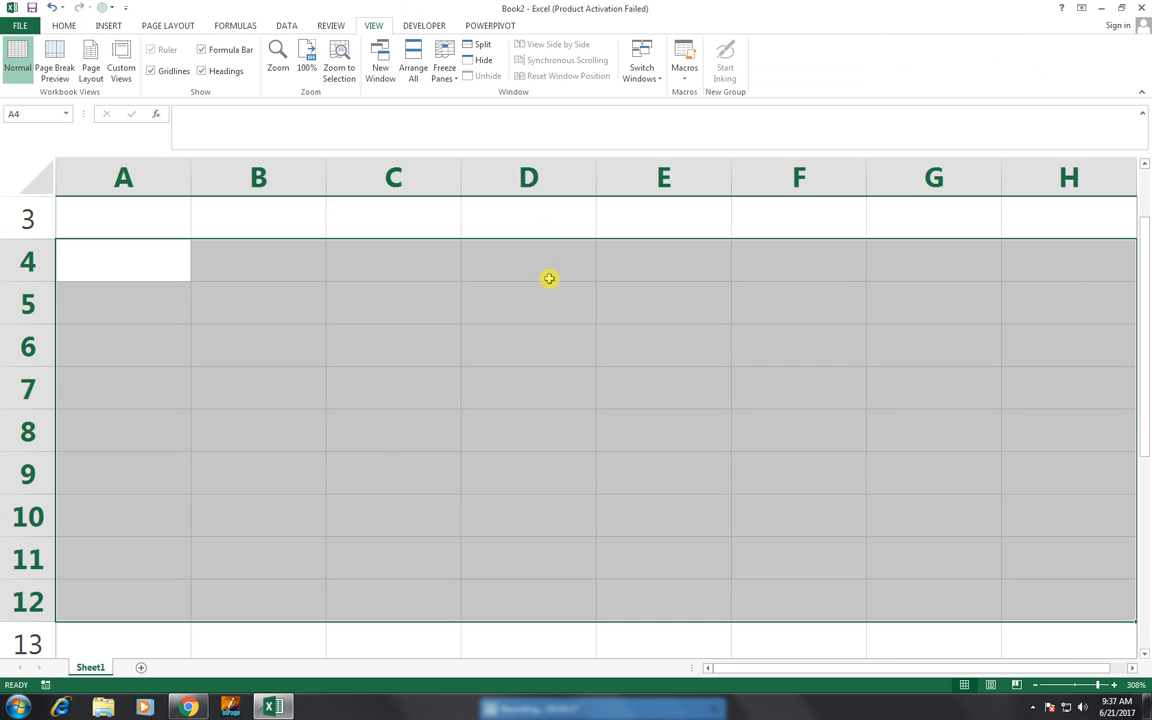
- Enter the column header "Serial no" in cell A4
{"action": "left_click", "coordinate": [131, 311]}
{"action": "left_click", "coordinate": [113, 344]}
{"action": "left_click", "coordinate": [110, 313]}
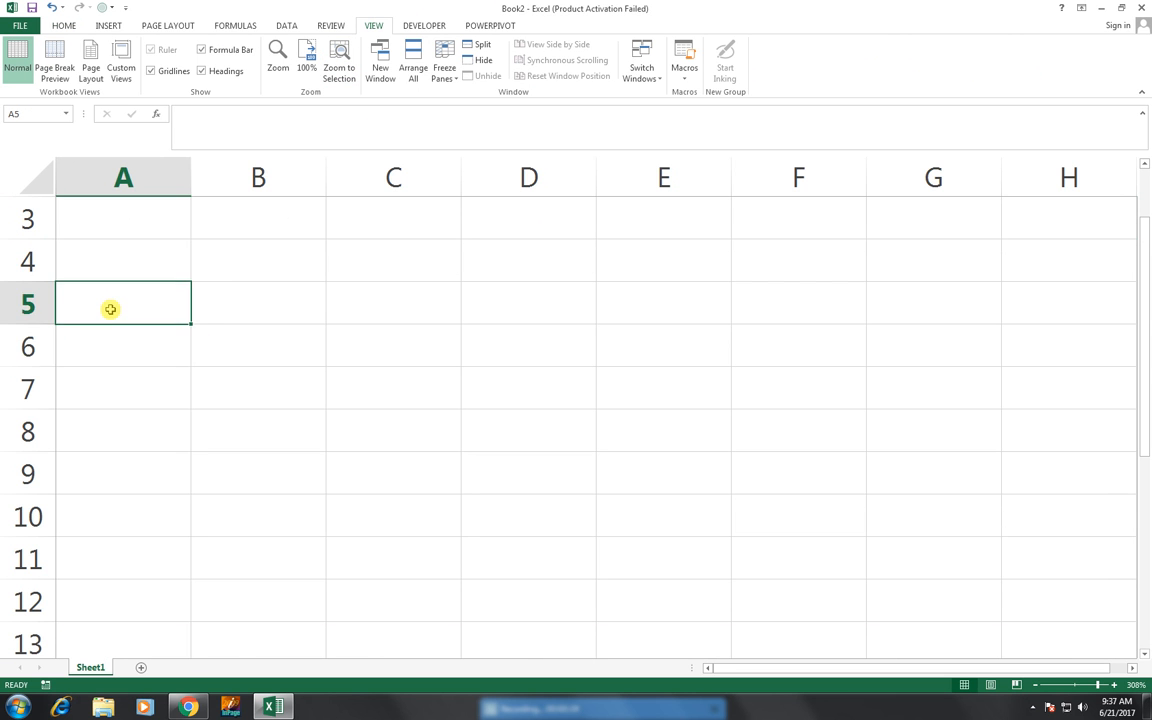
{"action": "scroll", "coordinate": [118, 335], "scroll_direction": "up", "scroll_amount": 1}
{"action": "left_click", "coordinate": [115, 345]}
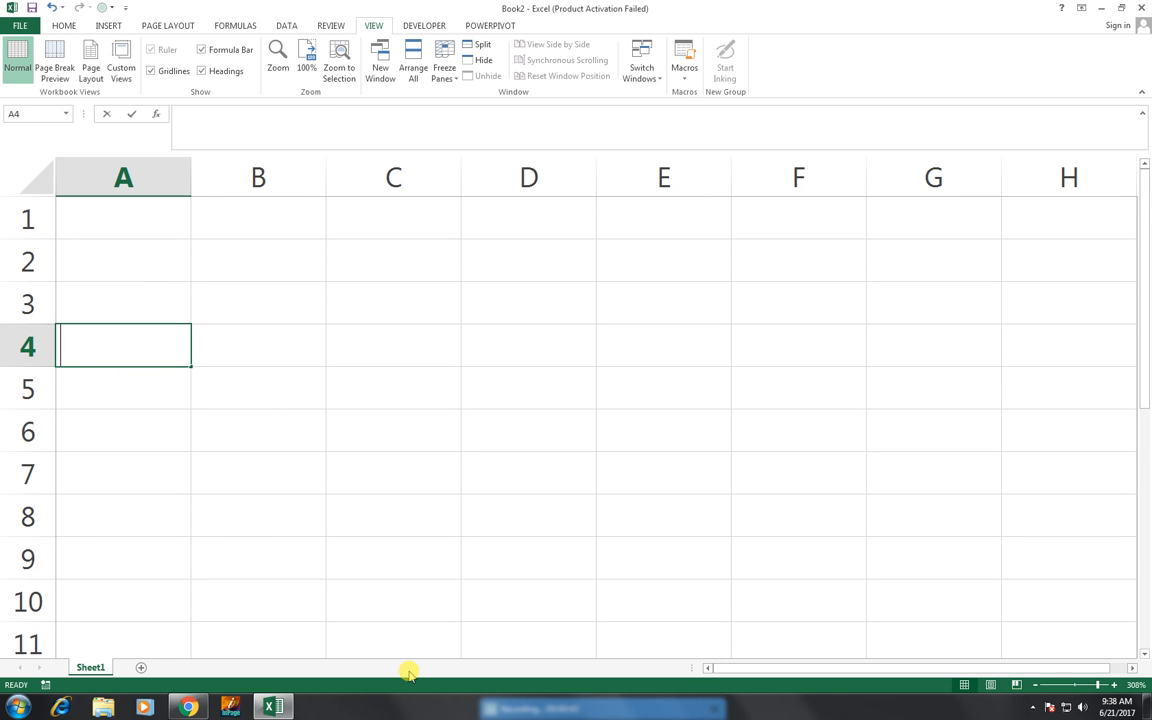
{"action": "type", "text": "Serail"}
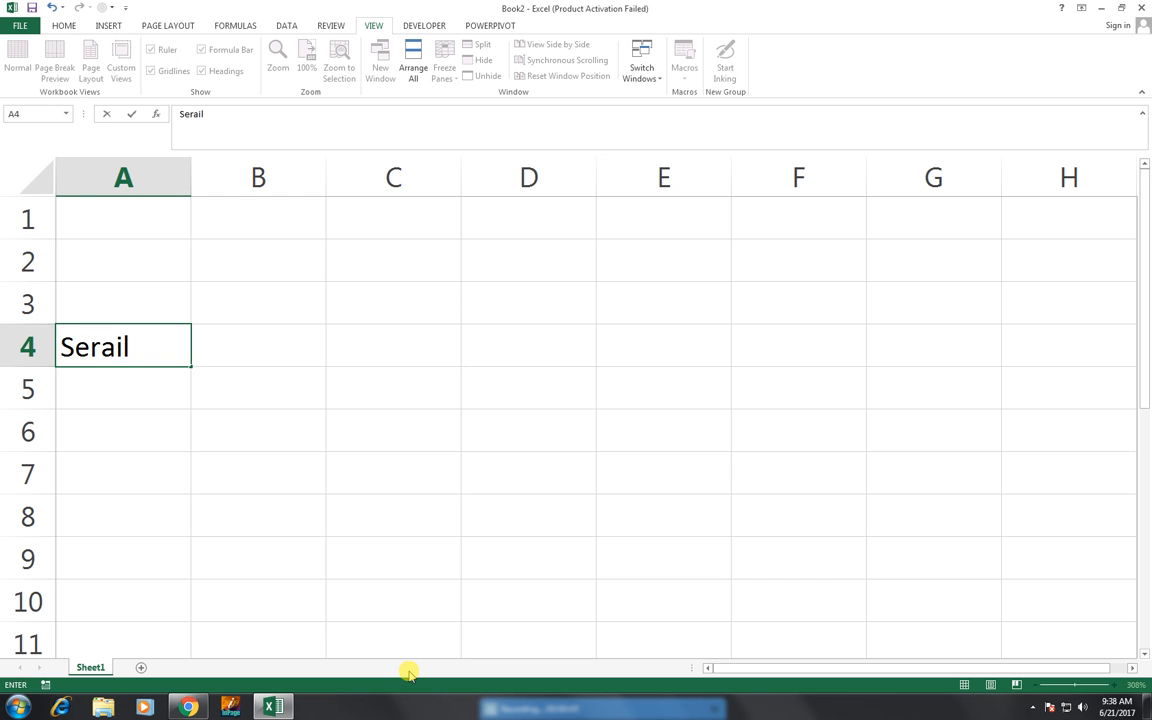
{"action": "key", "text": "BackSpace"}
{"action": "key", "text": "BackSpace"}
{"action": "key", "text": "BackSpace"}
{"action": "key", "text": "BackSpace"}
{"action": "type", "text": "ial no"}
{"action": "key", "text": "Tab"}
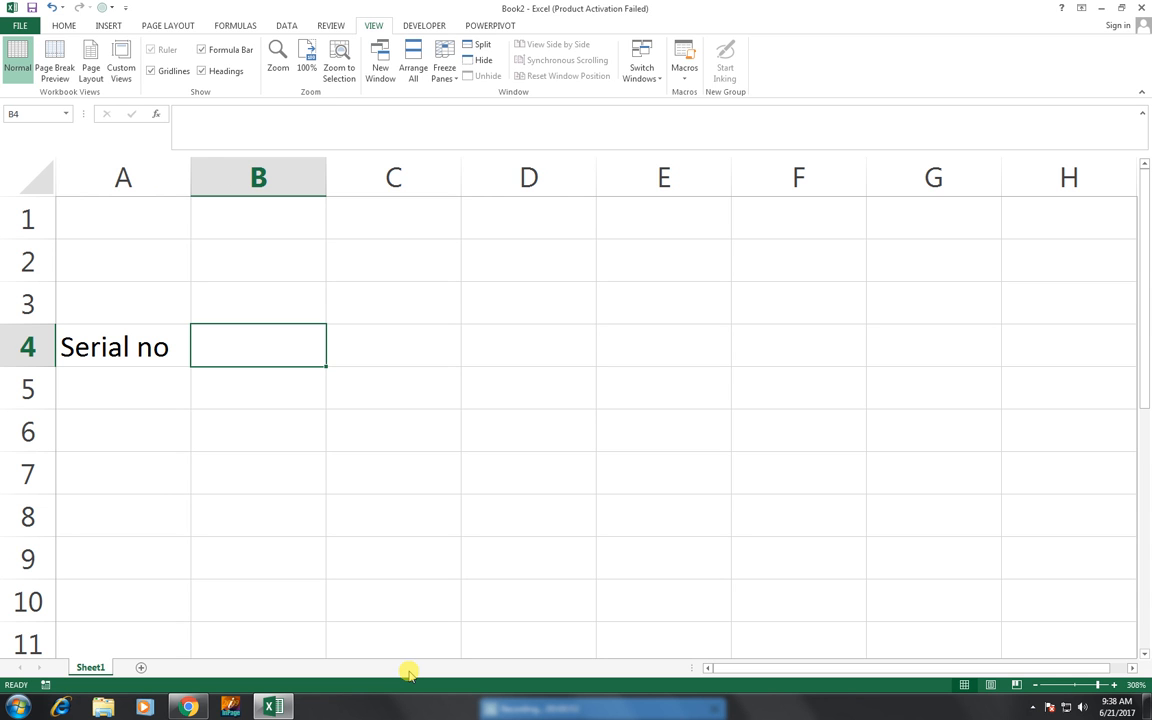
- Enter the headers "Date" in B4 and "Products" in C4
{"action": "type", "text": "Date"}
{"action": "key", "text": "Tab"}
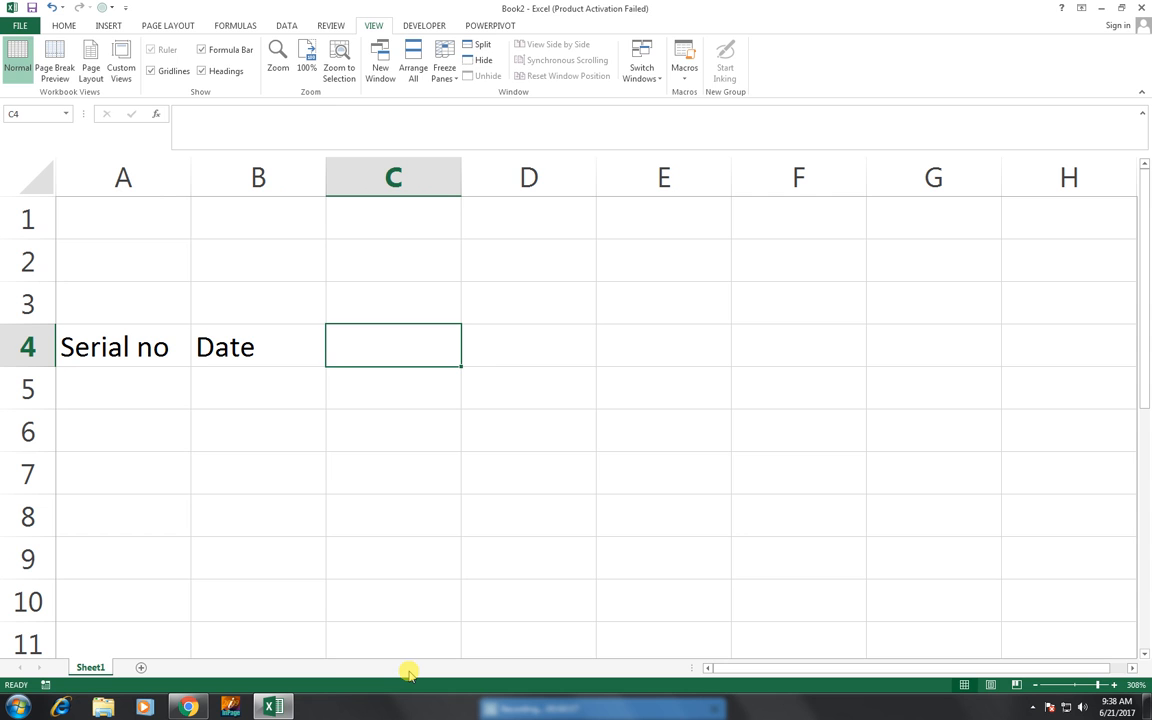
{"action": "type", "text": "Prod"}
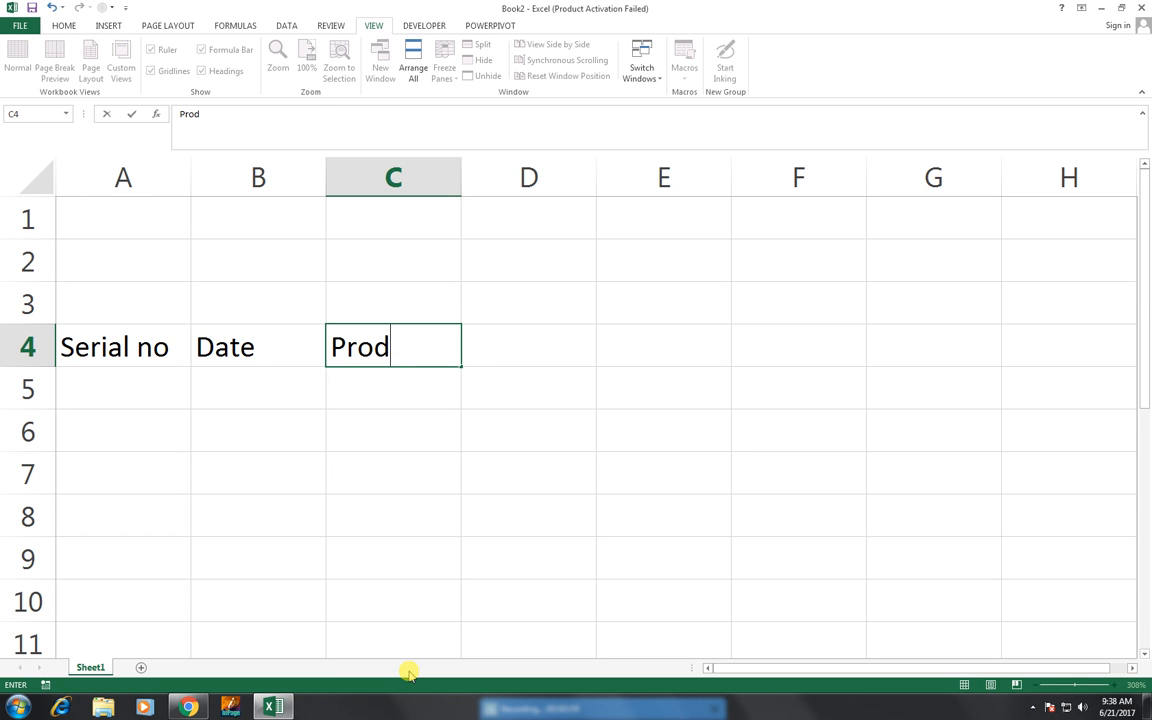
{"action": "type", "text": "ucts"}
{"action": "key", "text": "Tab"}
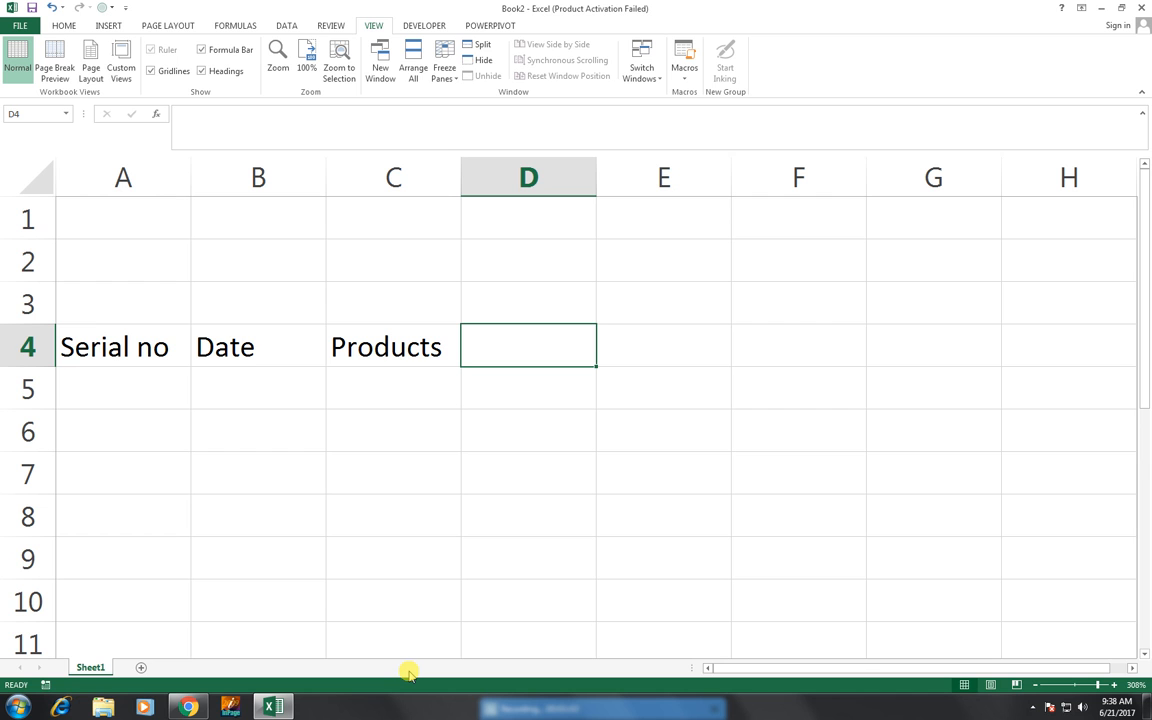
- Enter the header "packing qty" in D4 and autofit column D to its text
{"action": "type", "text": "pack"}
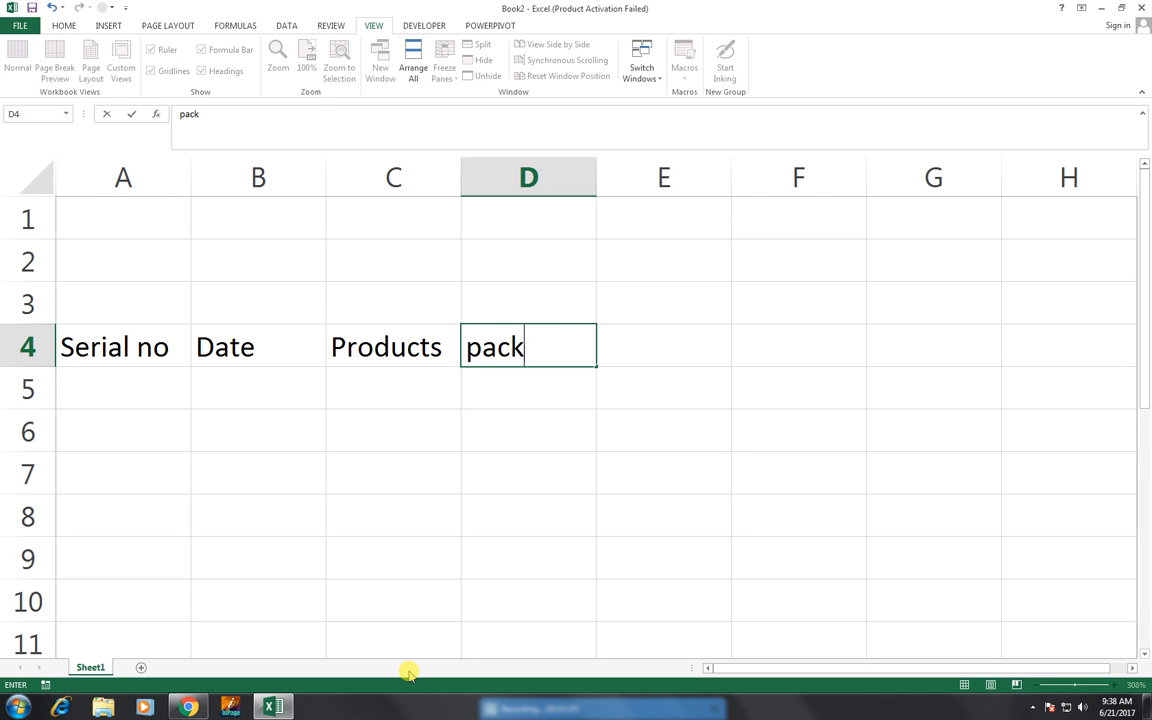
{"action": "type", "text": "ing qu"}
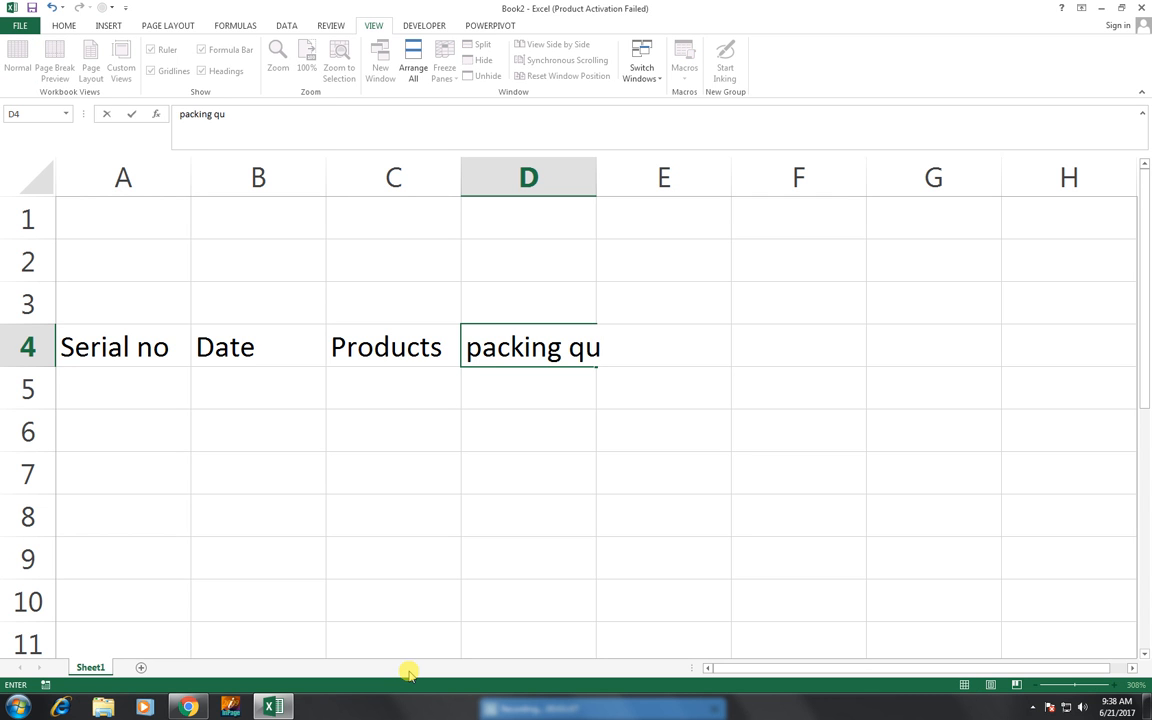
{"action": "type", "text": "t"}
{"action": "key", "text": "BackSpace"}
{"action": "key", "text": "BackSpace"}
{"action": "type", "text": "ty"}
{"action": "left_click", "coordinate": [593, 178]}
{"action": "double_click", "coordinate": [595, 180]}
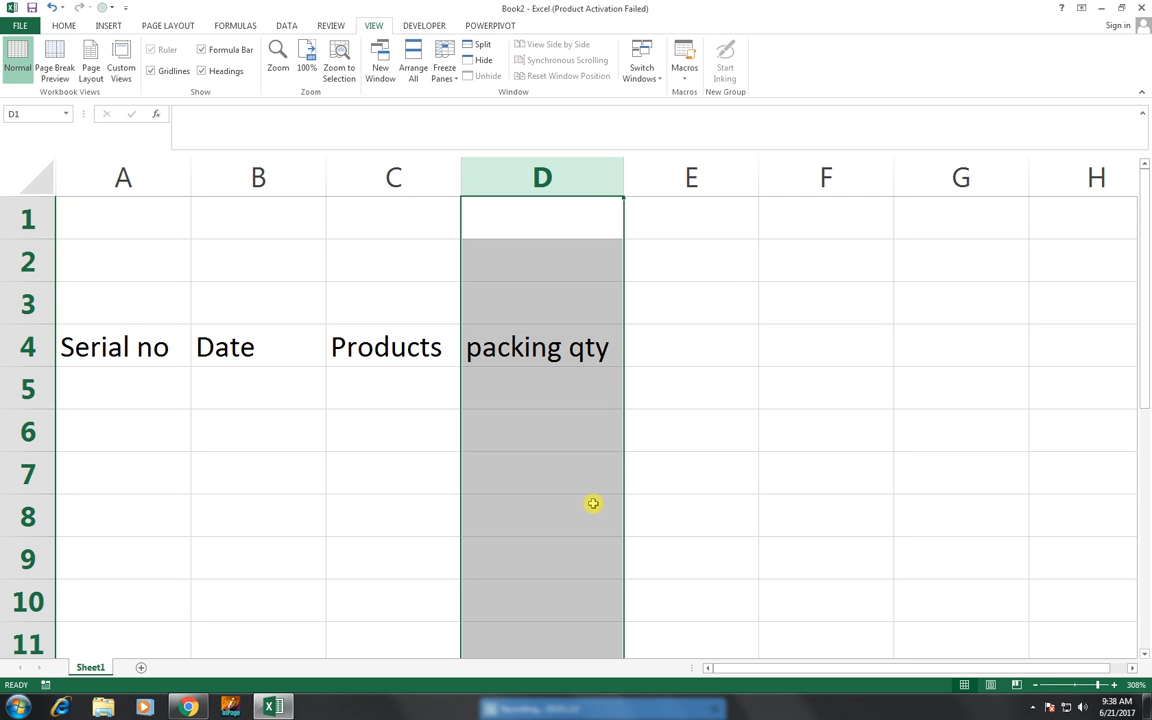
- Enter the headers "price" in E4 and "p-pcs" in F4
{"action": "key", "text": "Right"}
{"action": "key", "text": "Down"}
{"action": "key", "text": "Down"}
{"action": "key", "text": "Down"}
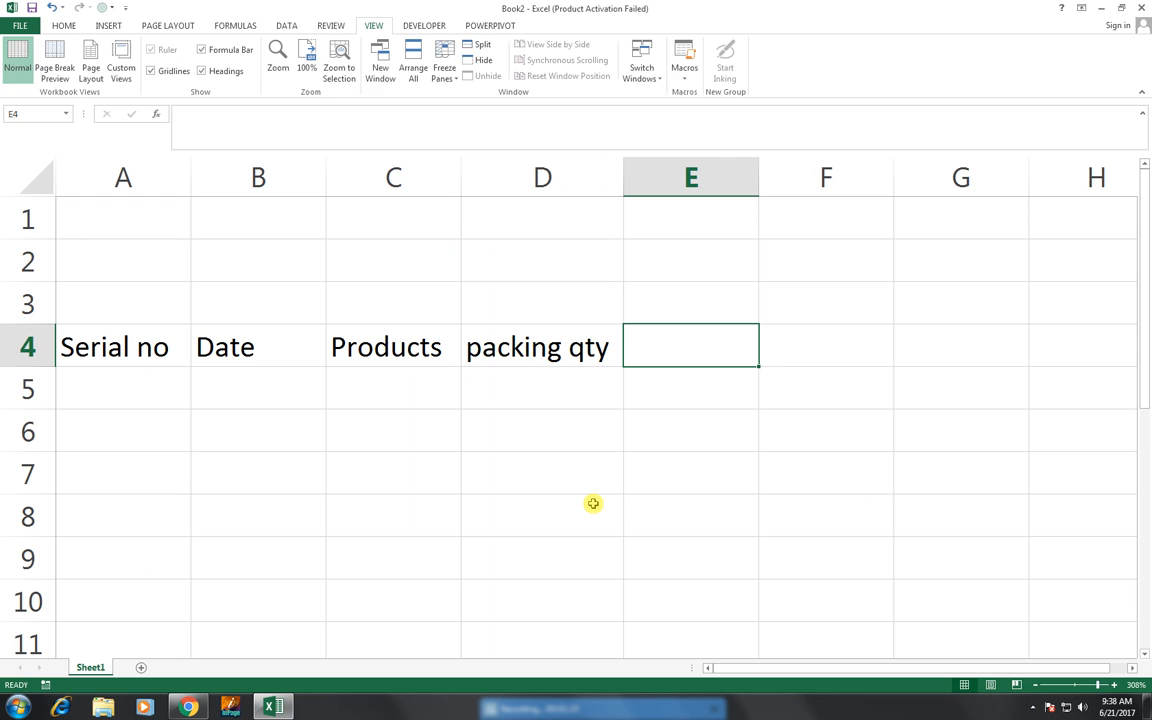
{"action": "type", "text": "price"}
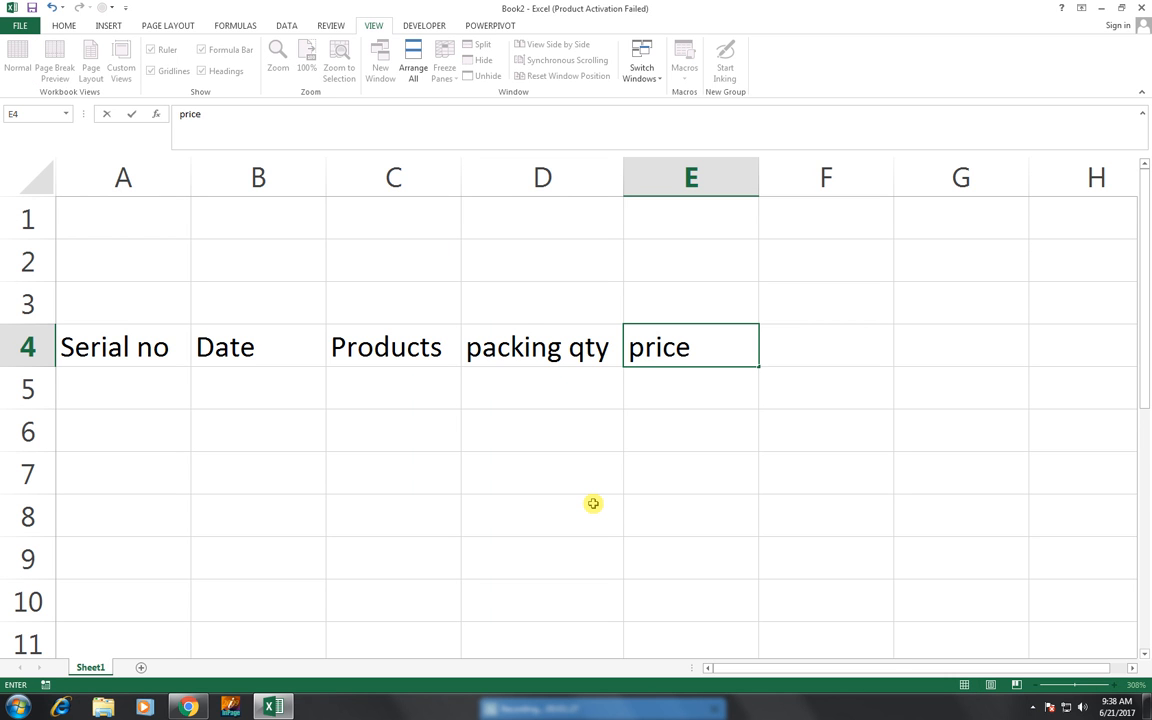
{"action": "key", "text": "Tab"}
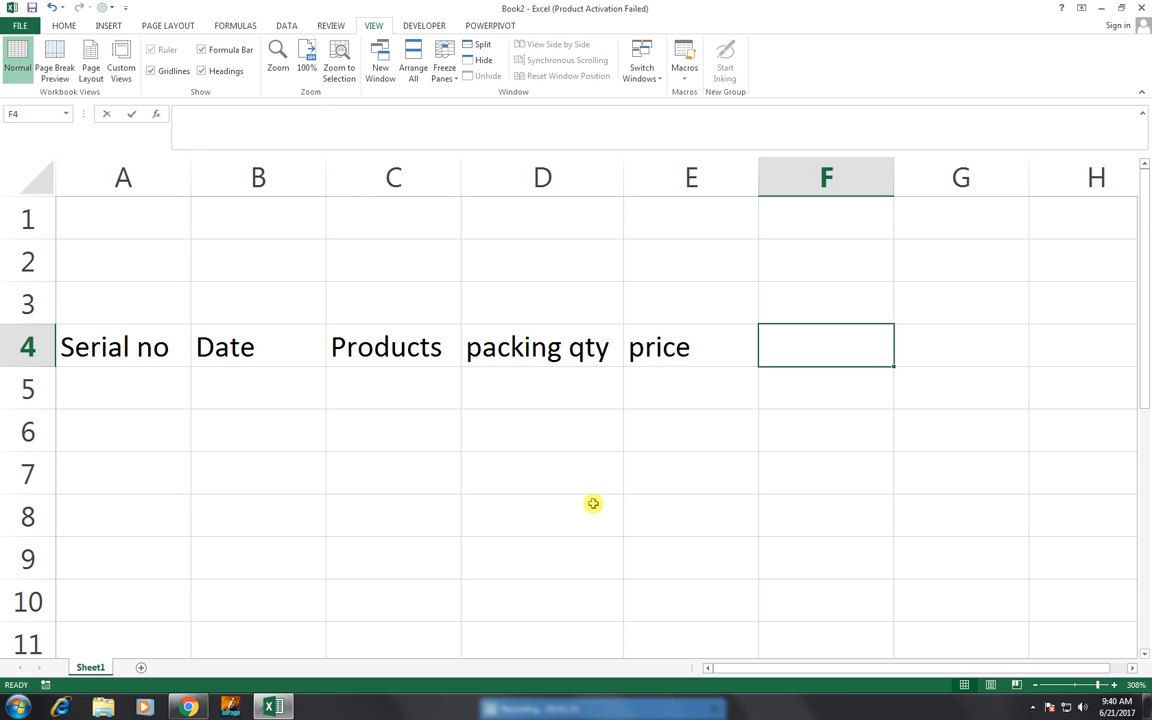
{"action": "type", "text": "p-pcs"}
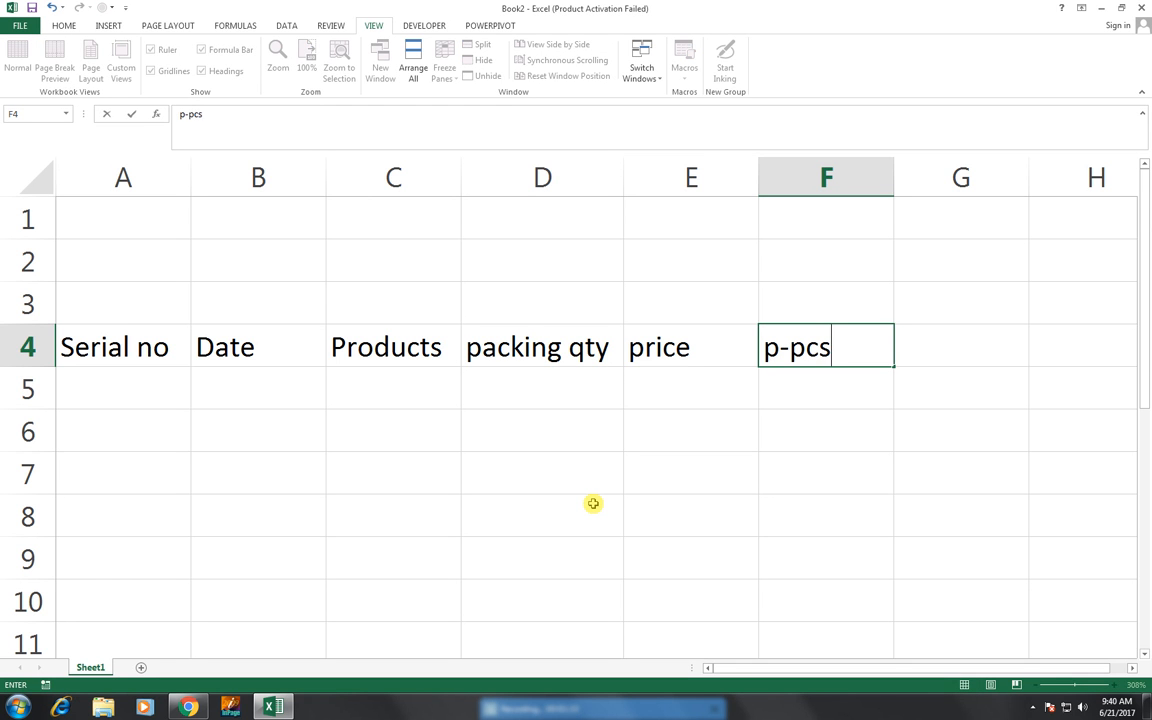
{"action": "key", "text": "Return"}
- Number the rows under Serial no from 1 to 6 in A5:A10, entering 1 and 2 and filling the series down
{"action": "key", "text": "Down"}
{"action": "key", "text": "Left"}
{"action": "key", "text": "Left"}
{"action": "key", "text": "Left"}
{"action": "key", "text": "Left"}
{"action": "key", "text": "Up"}
{"action": "key", "text": "Left"}
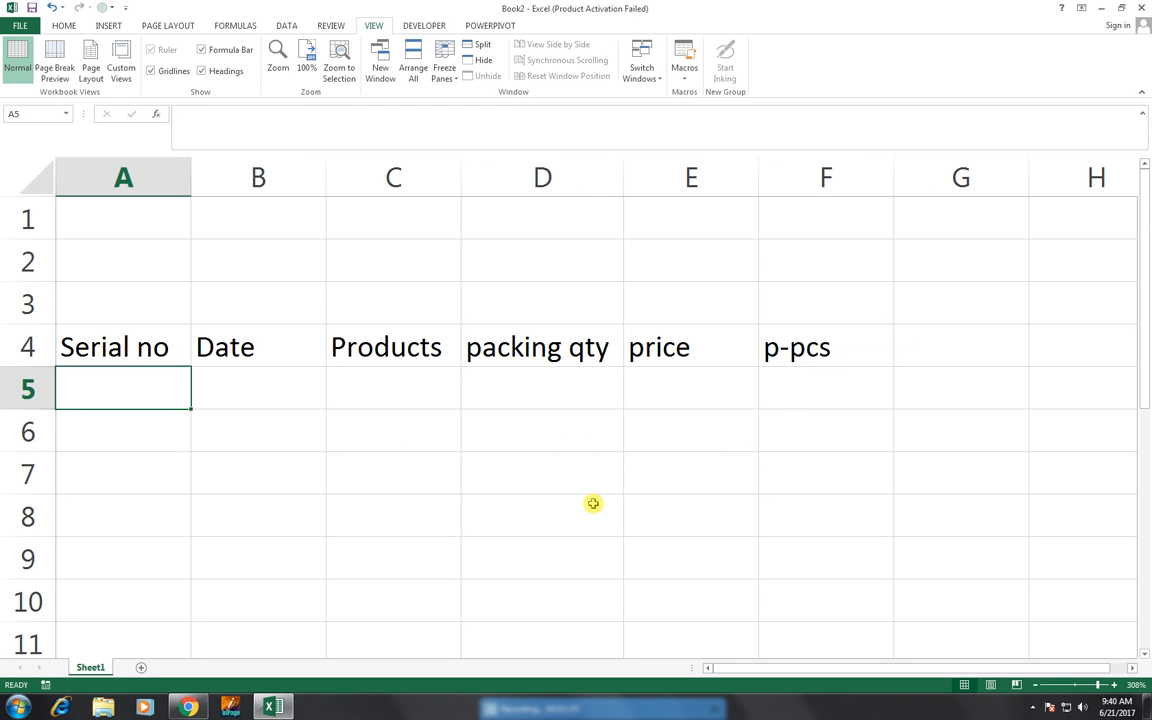
{"action": "type", "text": "1"}
{"action": "key", "text": "Tab"}
{"action": "key", "text": "Down"}
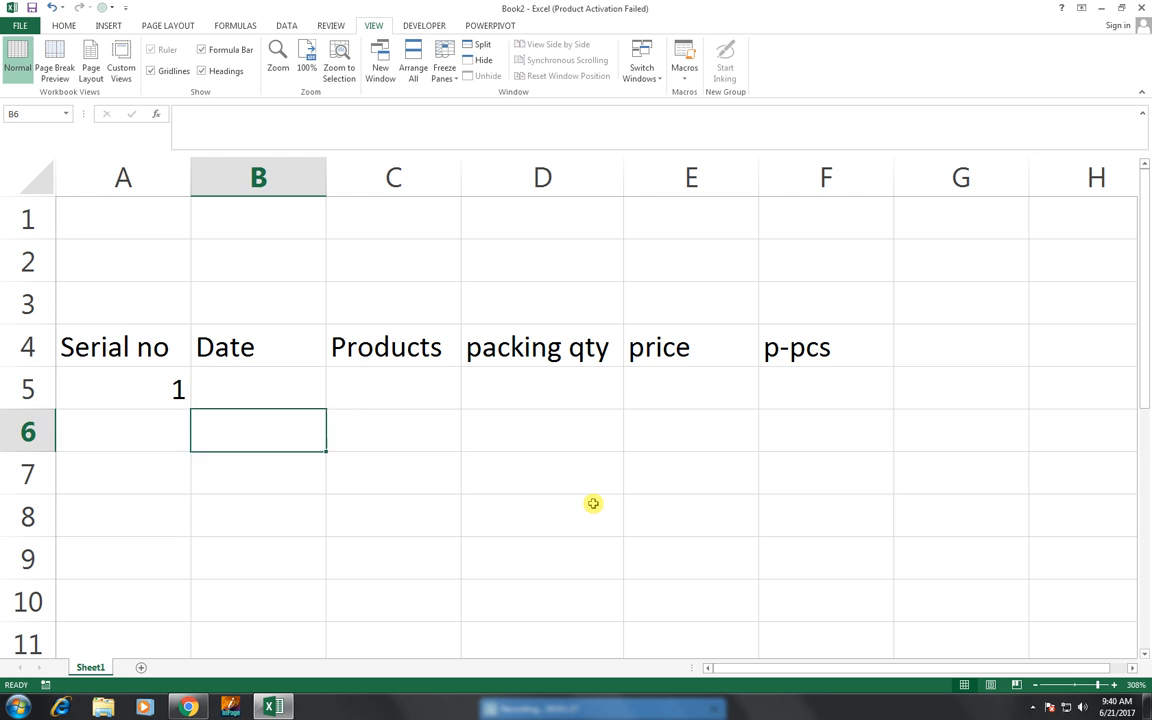
{"action": "key", "text": "Left"}
{"action": "type", "text": "2"}
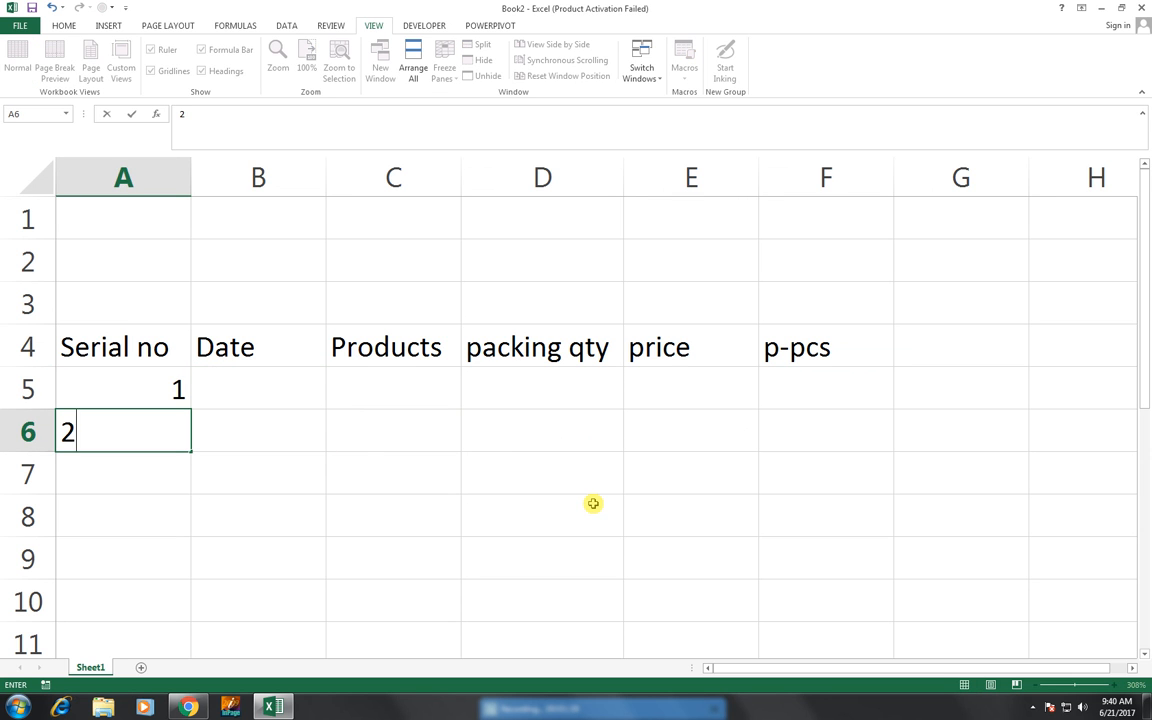
{"action": "left_click", "coordinate": [316, 509]}
{"action": "left_click_drag", "start_coordinate": [175, 398], "coordinate": [196, 624]}
- Enter the dates 1-2-17, 2-2-17 and 3-2-17 in cells B5 to B7
{"action": "left_click", "coordinate": [254, 390]}
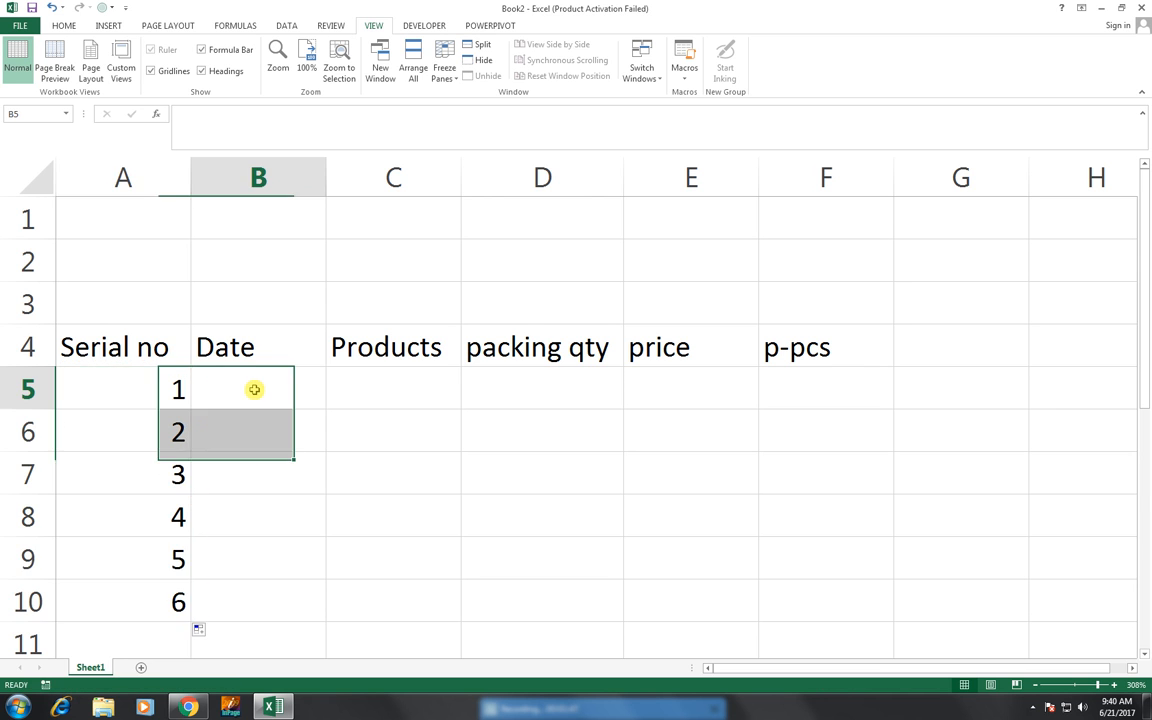
{"action": "type", "text": "1-"}
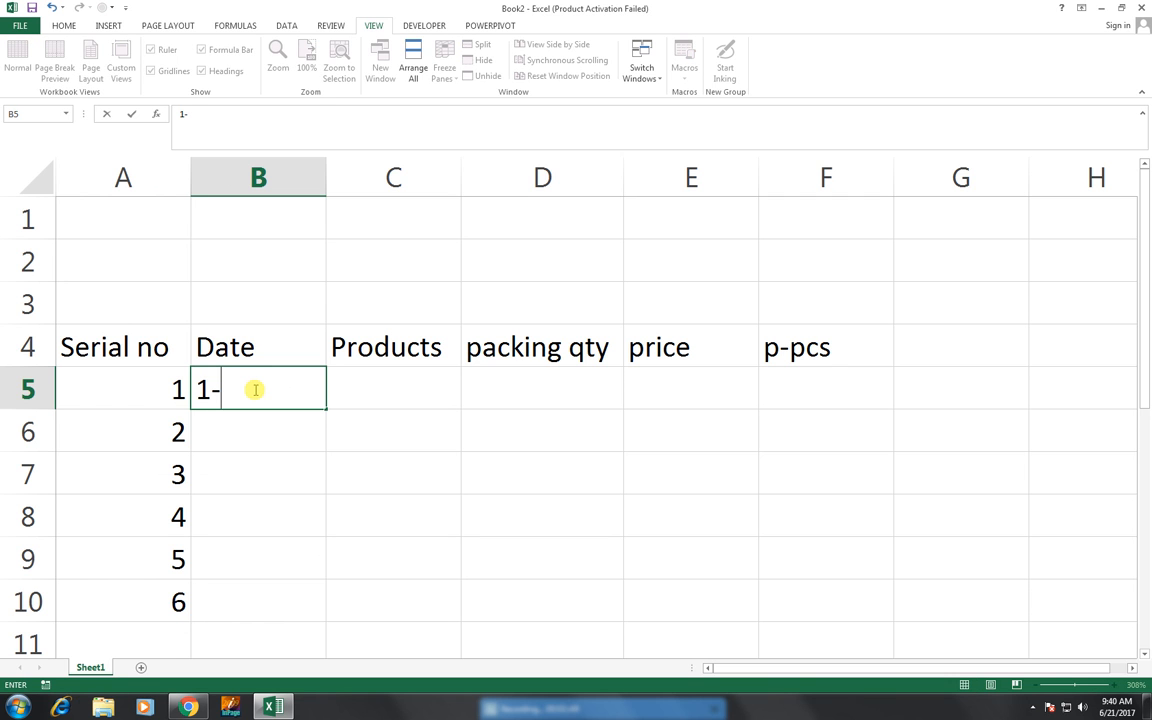
{"action": "type", "text": "2-17"}
{"action": "key", "text": "Return"}
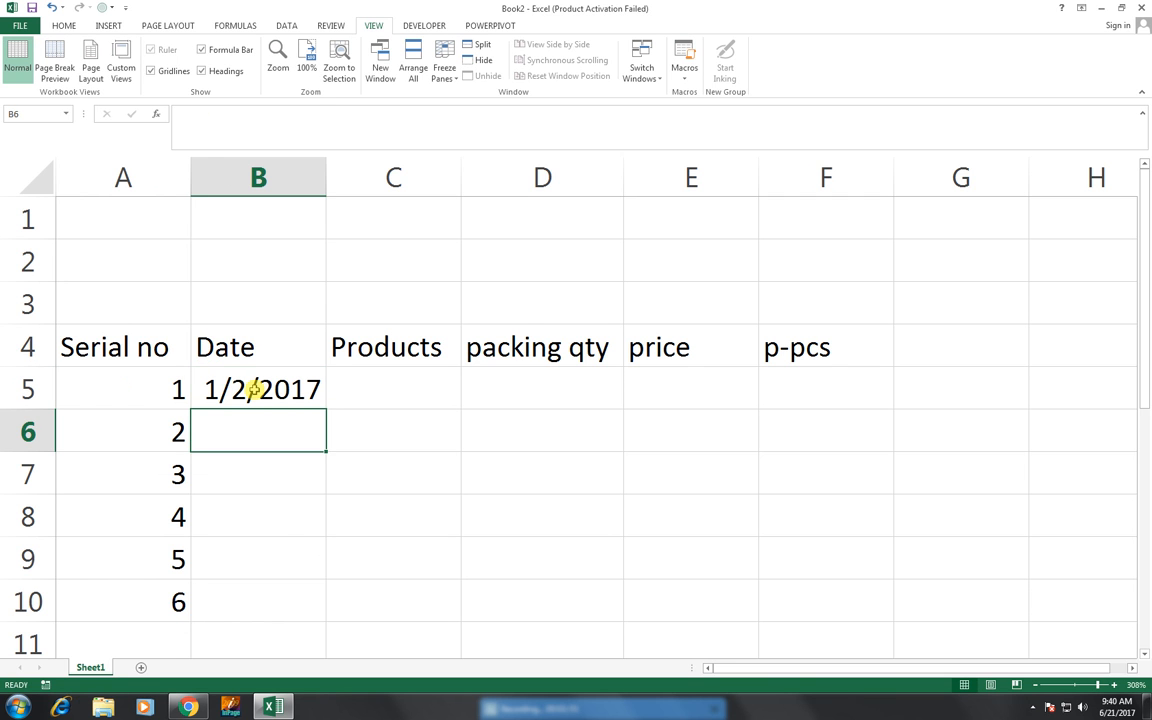
{"action": "type", "text": "2-2-17"}
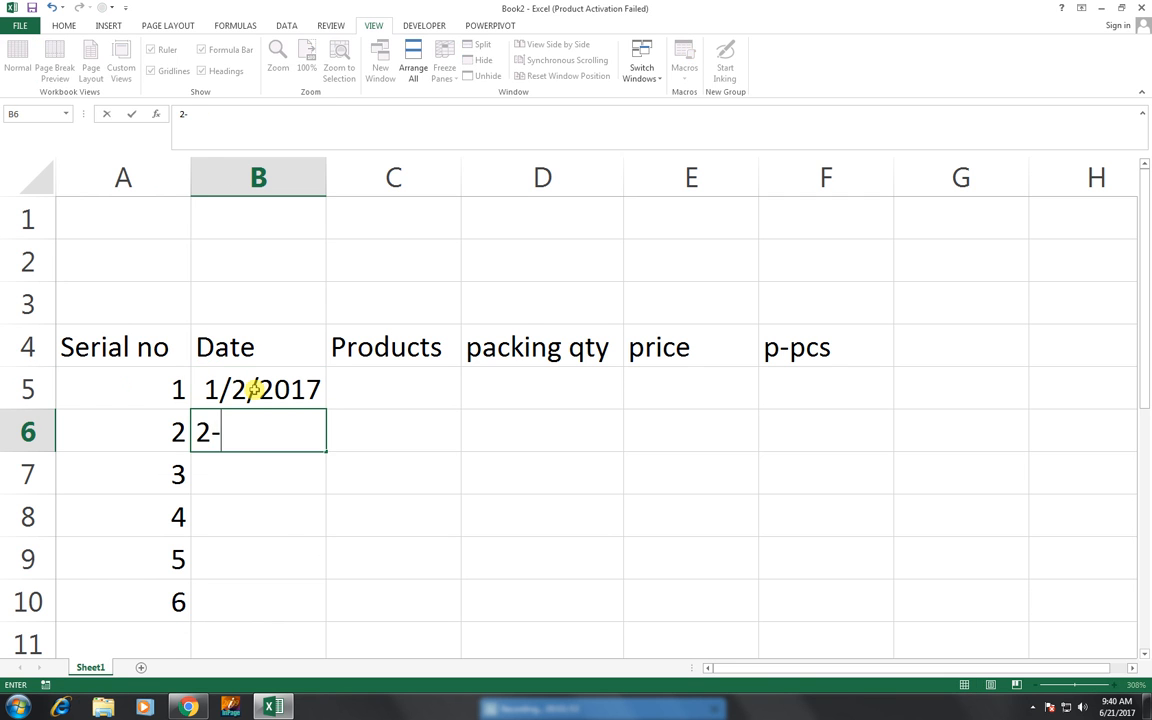
{"action": "key", "text": "Return"}
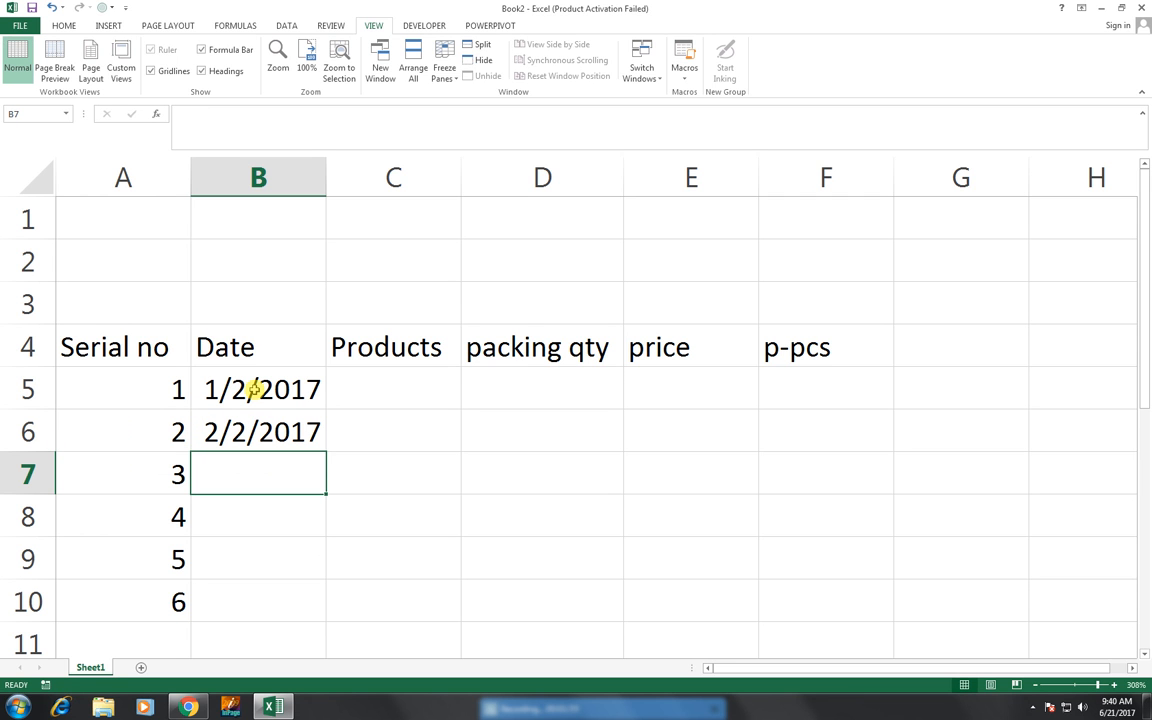
{"action": "type", "text": "3-2-17"}
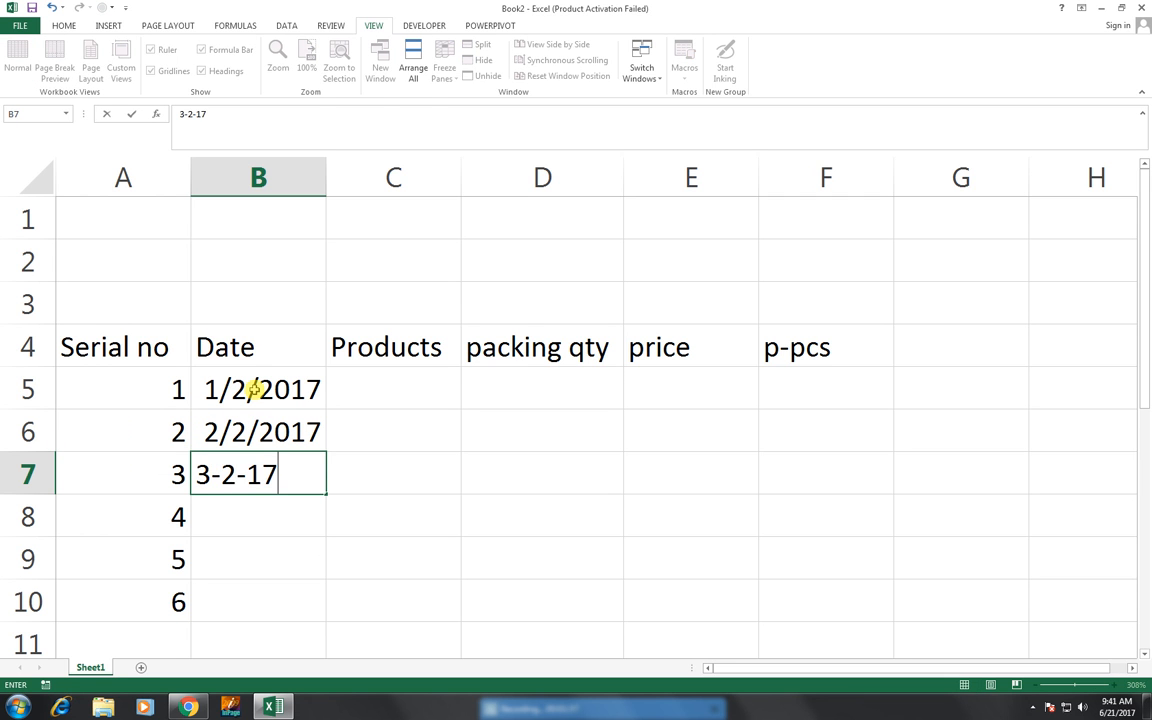
{"action": "key", "text": "Return"}
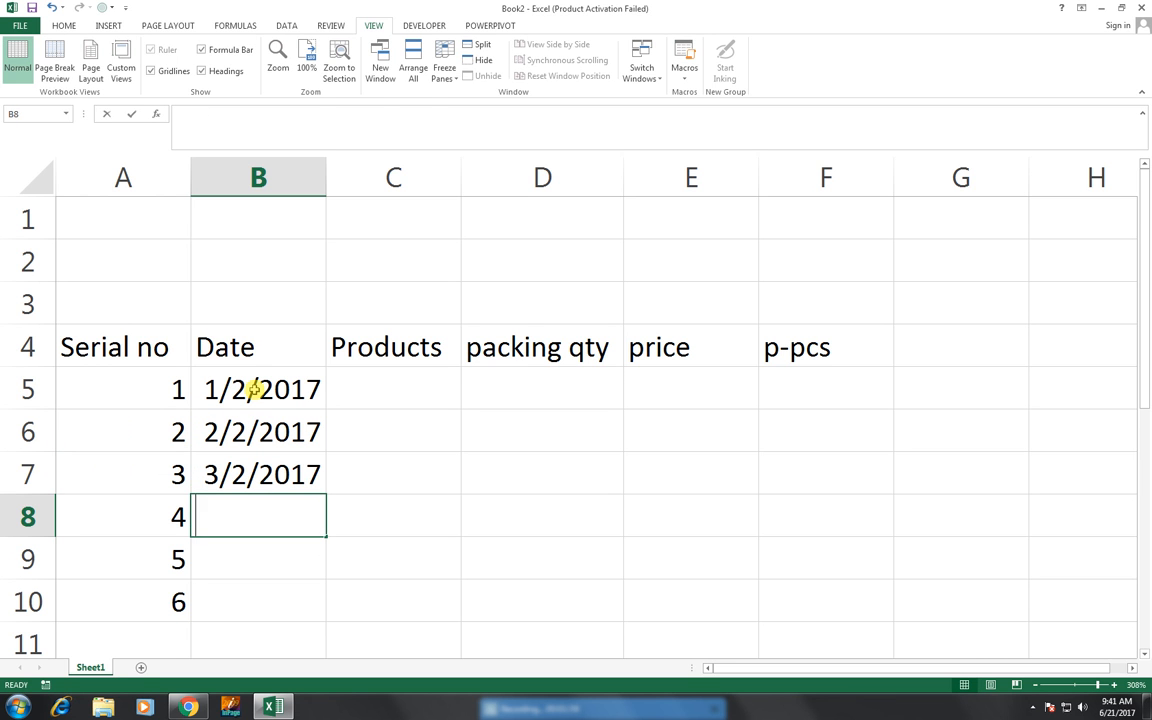
- Enter the dates 4-2-17, 5-2-17 and 6-2-17 in cells B8 to B10
{"action": "type", "text": "4-2-17"}
{"action": "key", "text": "Return"}
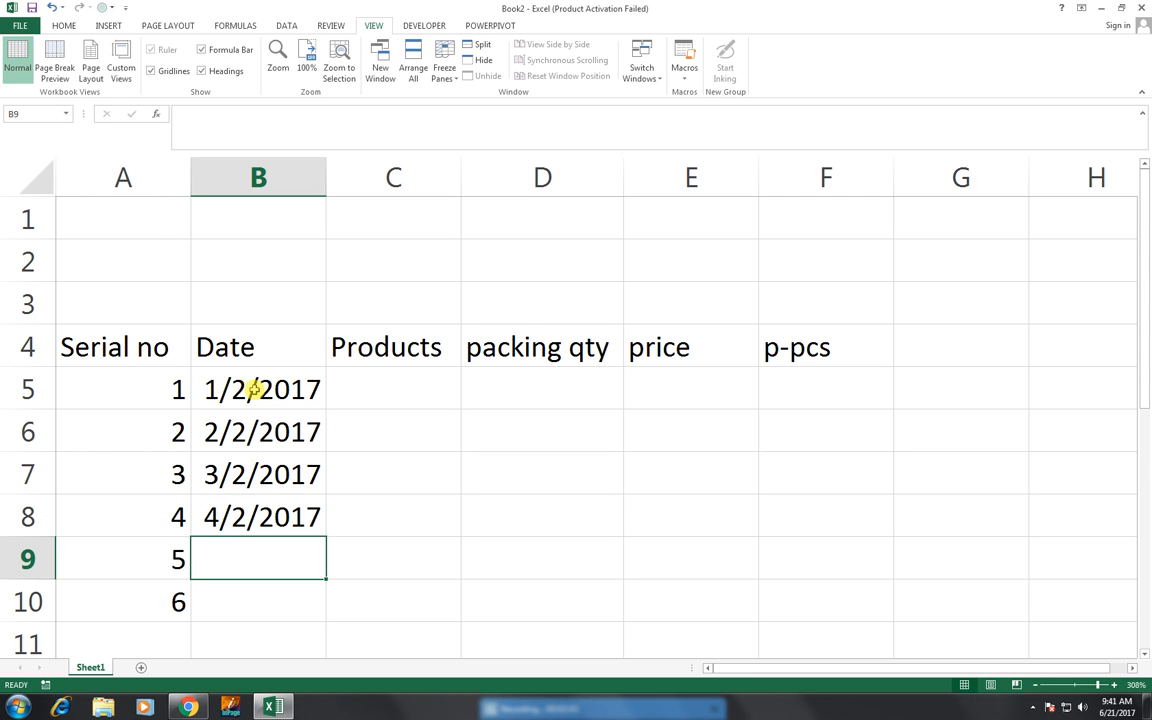
{"action": "type", "text": "5-"}
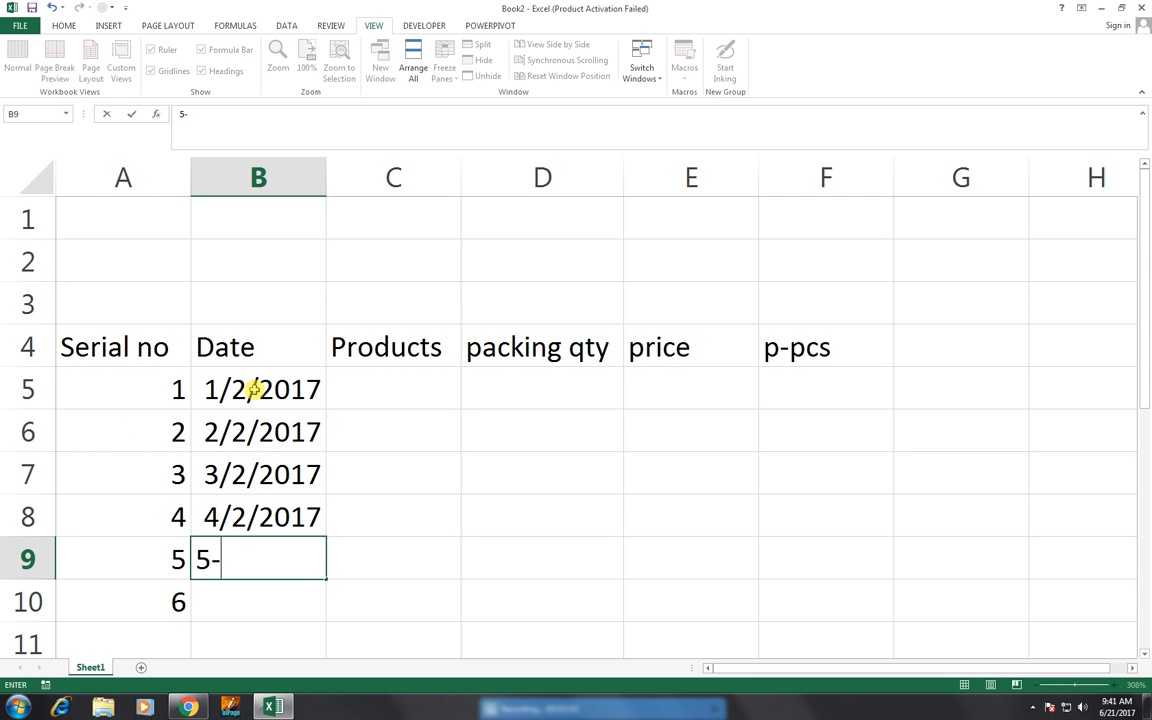
{"action": "type", "text": "2-17"}
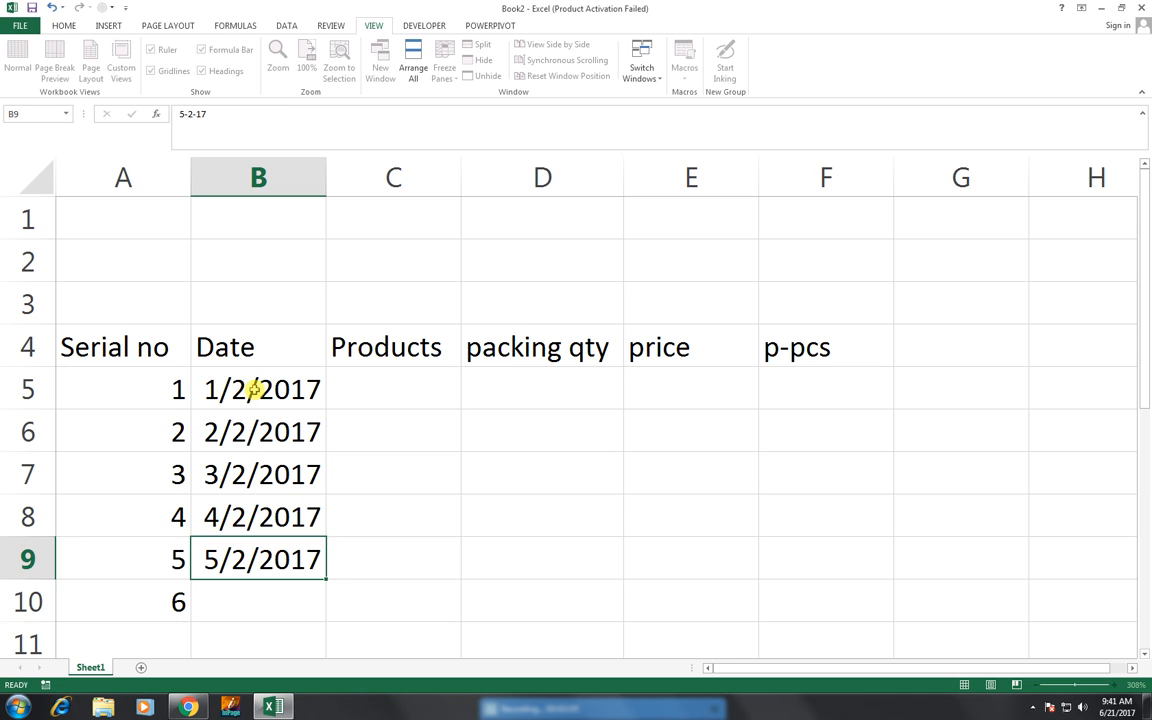
{"action": "key", "text": "Return"}
{"action": "type", "text": "6-2-17"}
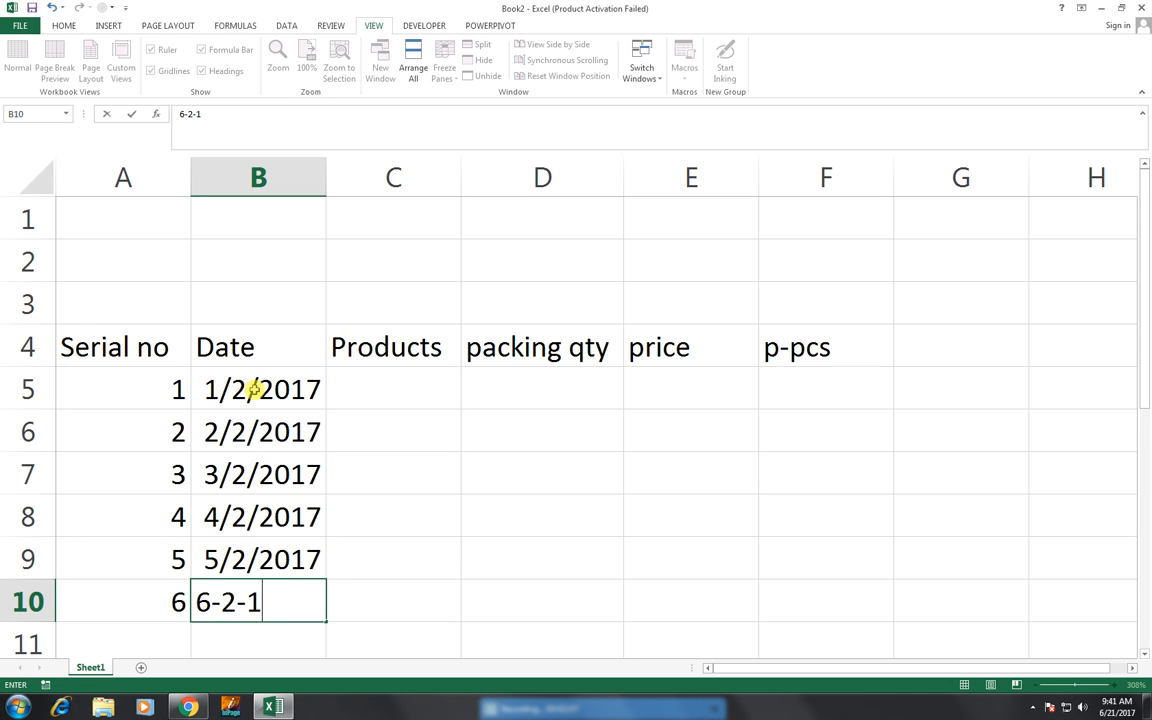
{"action": "key", "text": "Return"}
- Enter "pen" as the first product in cell C5
{"action": "key", "text": "Right"}
{"action": "key", "text": "Up"}
{"action": "key", "text": "Up"}
{"action": "key", "text": "Up"}
{"action": "key", "text": "Up"}
{"action": "key", "text": "Up"}
{"action": "key", "text": "Up"}
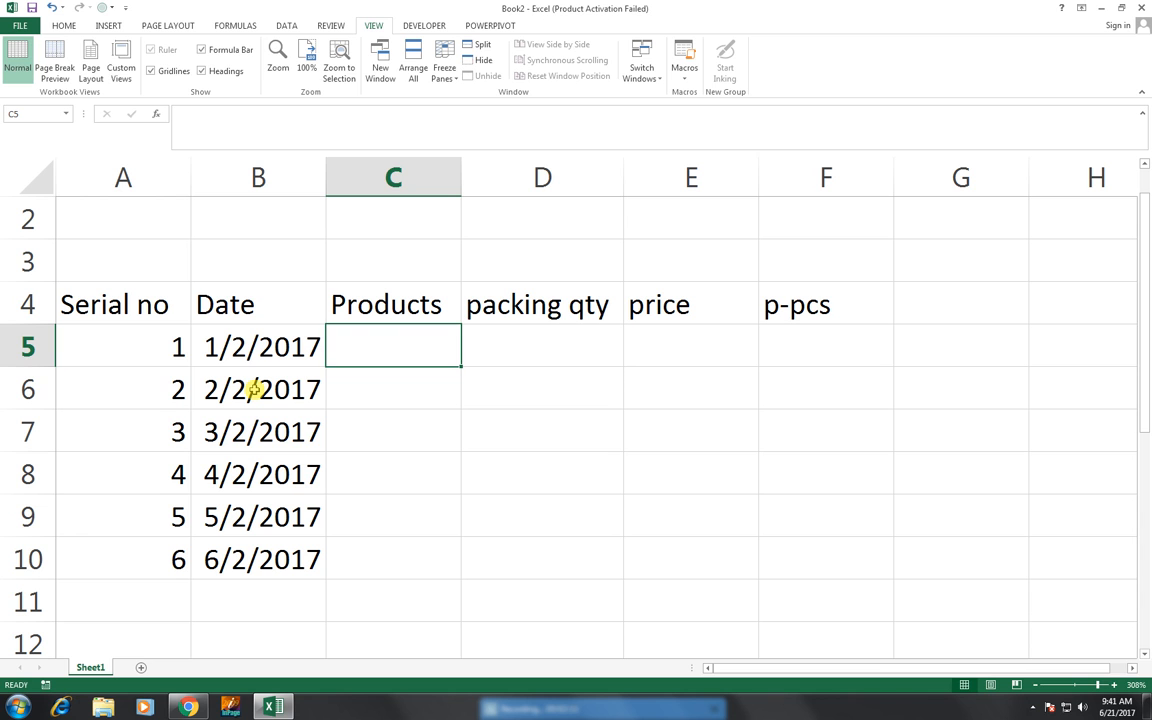
{"action": "type", "text": "pen"}
{"action": "key", "text": "Return"}
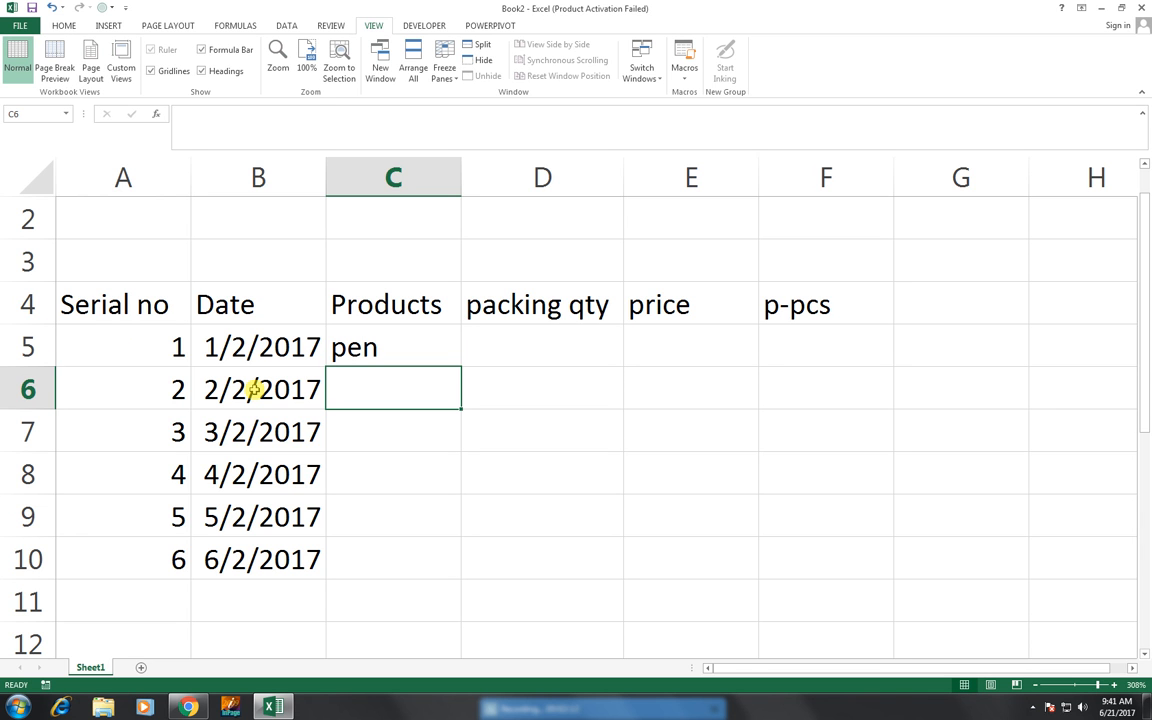
- Enter the products "pencil", "tablet" and "cell" in cells C6 to C8
{"action": "type", "text": "pencil"}
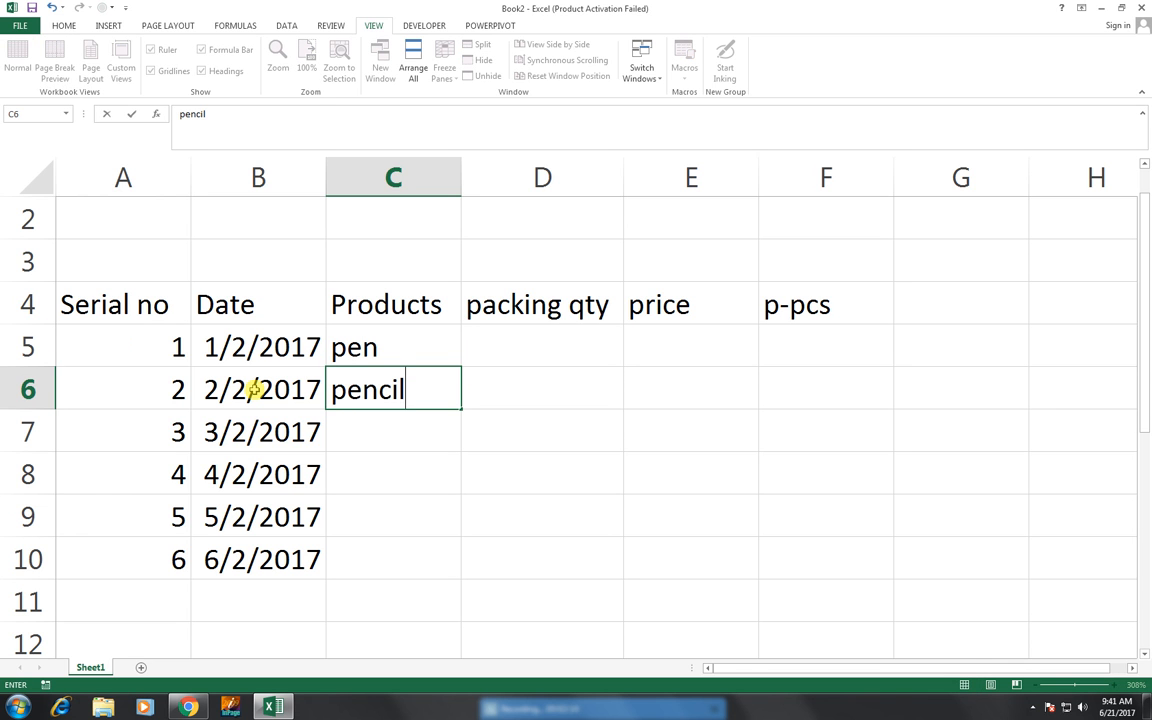
{"action": "key", "text": "Return"}
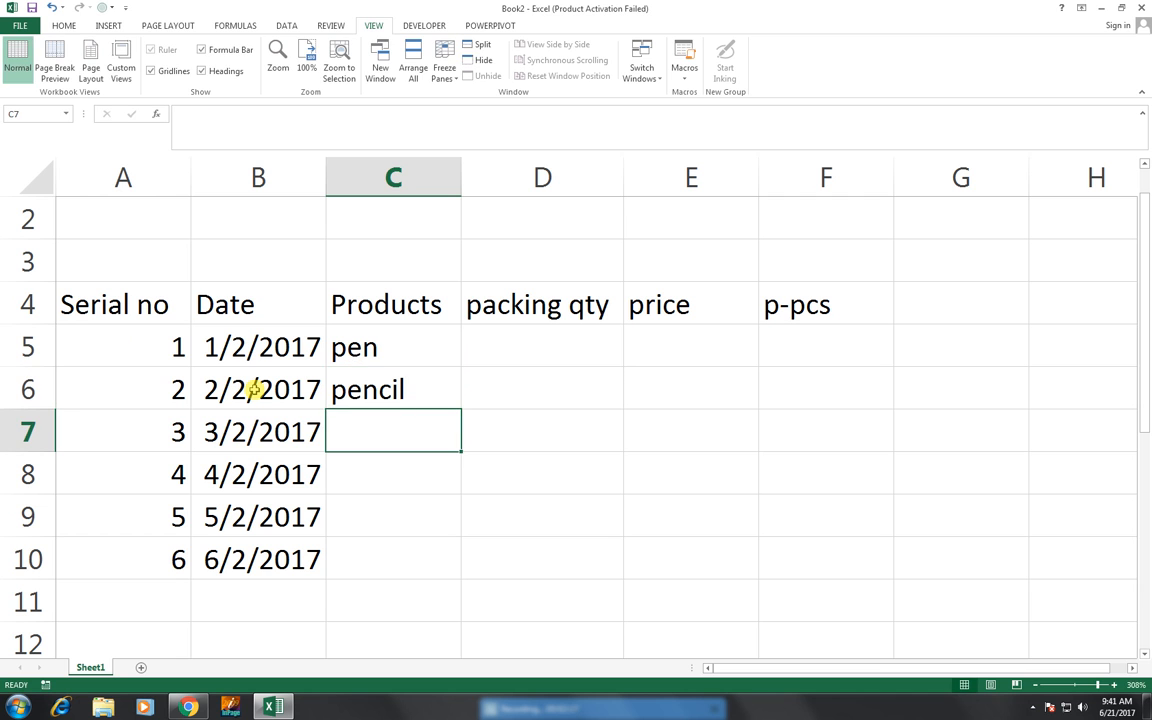
{"action": "type", "text": "table"}
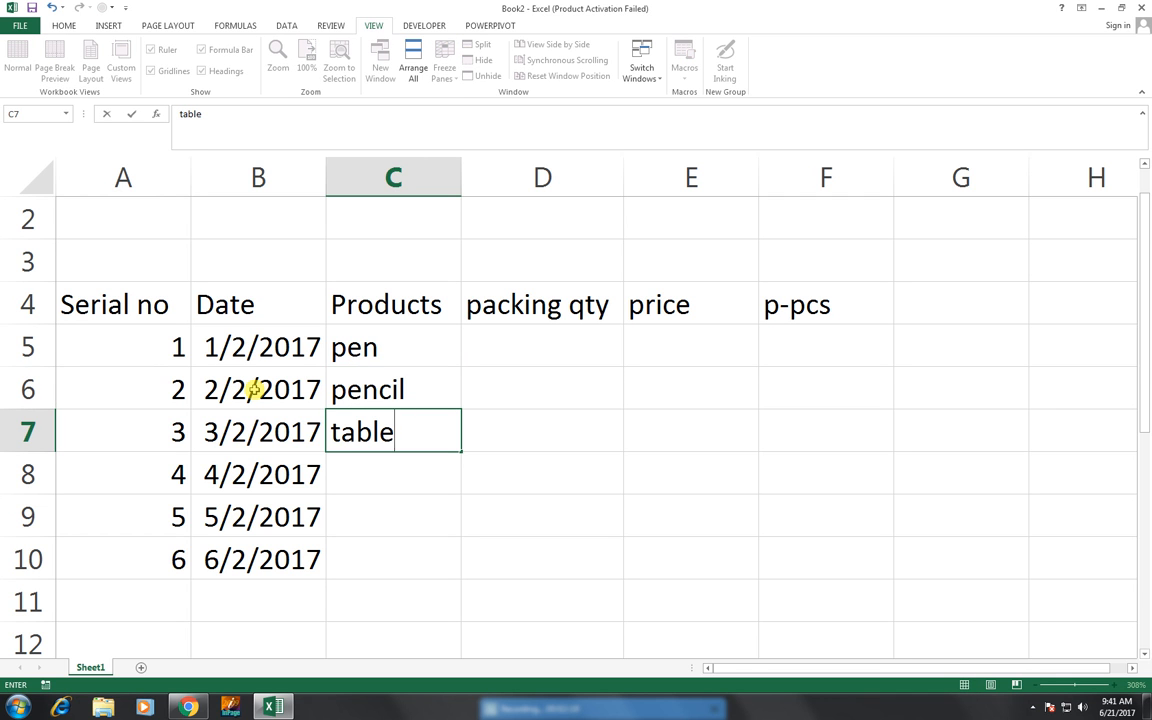
{"action": "type", "text": "t"}
{"action": "key", "text": "Return"}
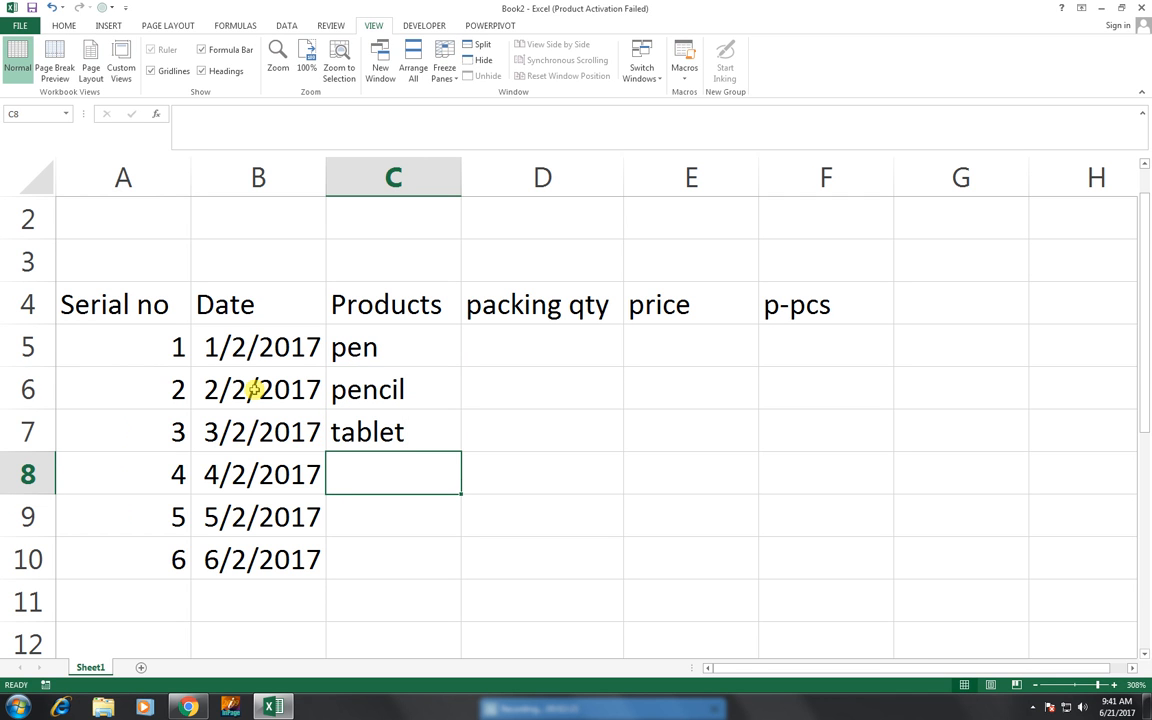
{"action": "type", "text": "coll"}
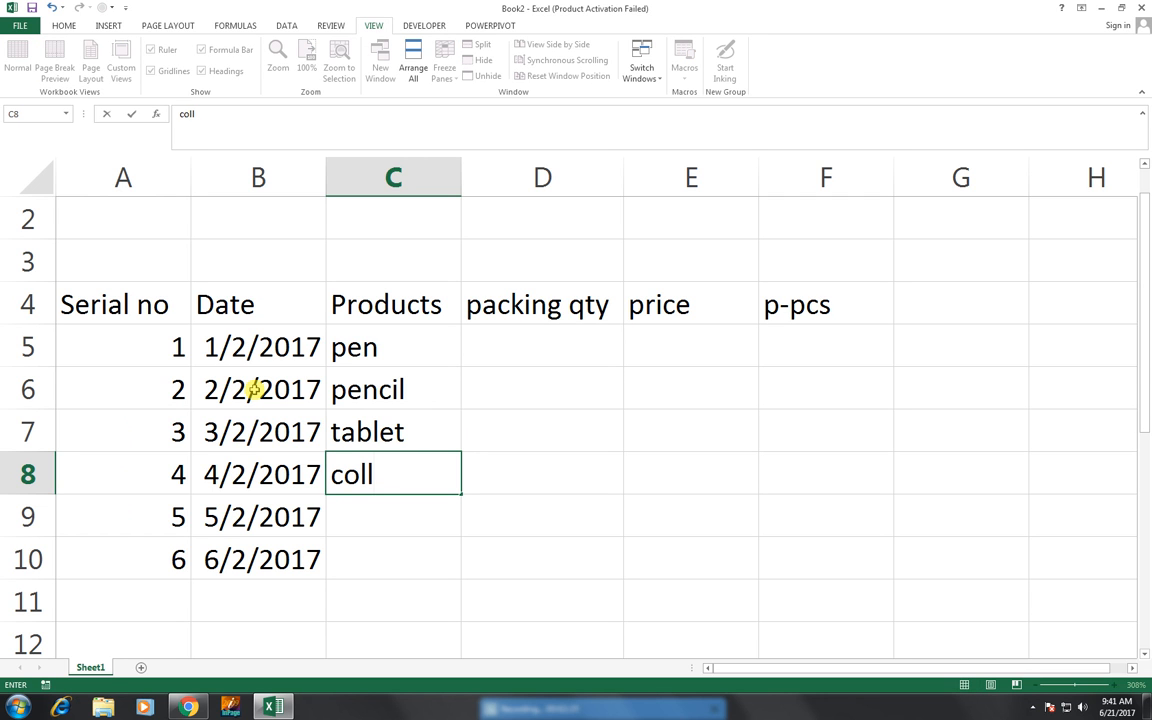
{"action": "key", "text": "BackSpace"}
{"action": "key", "text": "BackSpace"}
{"action": "key", "text": "BackSpace"}
{"action": "type", "text": "ell"}
{"action": "key", "text": "Return"}
- Enter the products "battrey" and "izolen" in cells C9 and C10
{"action": "type", "text": "batt"}
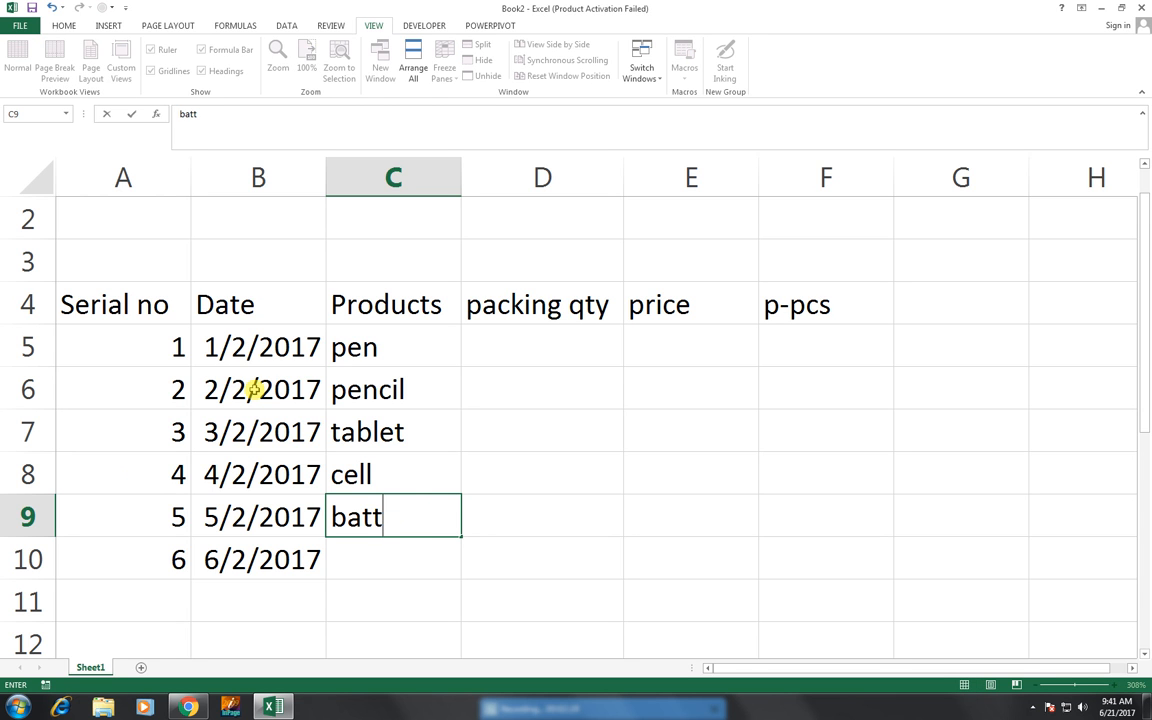
{"action": "type", "text": "ry"}
{"action": "key", "text": "BackSpace"}
{"action": "key", "text": "BackSpace"}
{"action": "type", "text": "ey"}
{"action": "key", "text": "Return"}
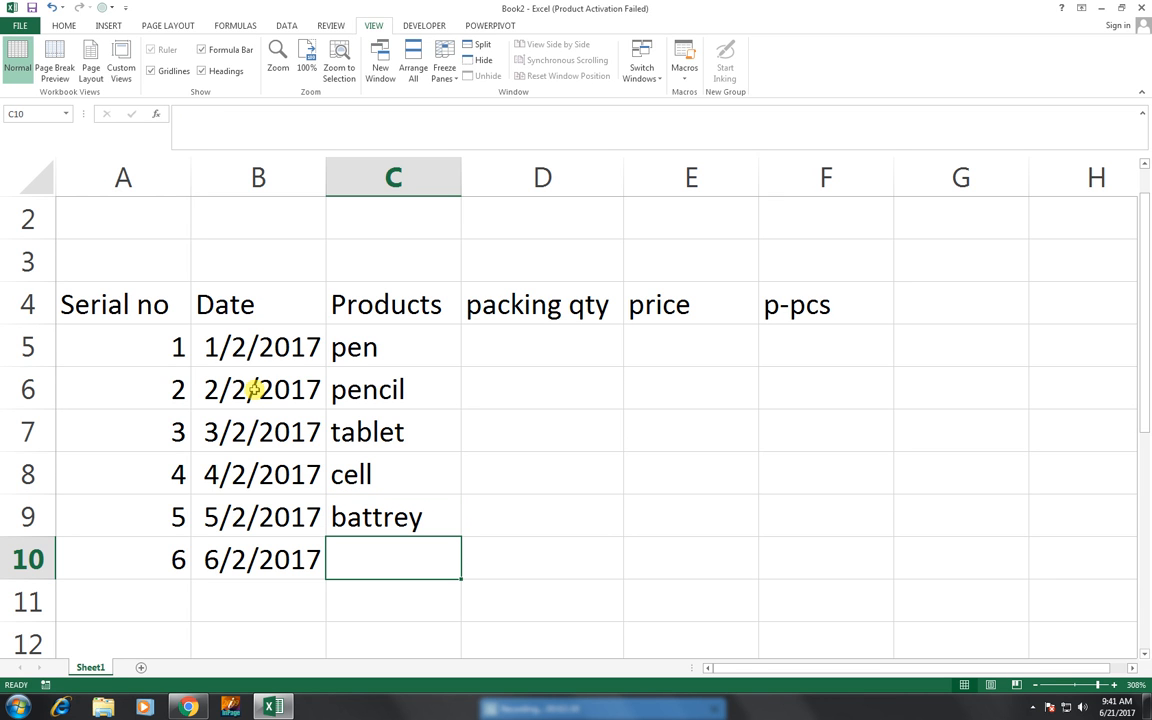
{"action": "type", "text": "iz"}
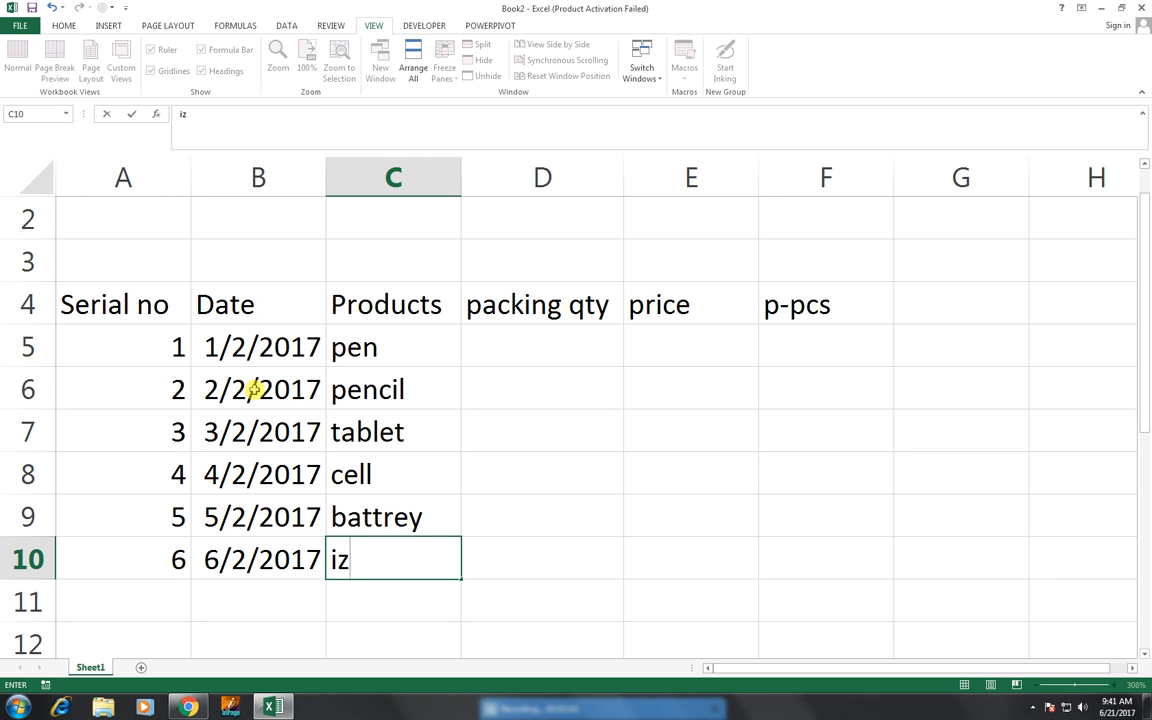
{"action": "type", "text": "olen"}
{"action": "key", "text": "Tab"}
- Enter 12 as the packing quantity for the pen in cell D5
{"action": "key", "text": "Up"}
{"action": "key", "text": "Up"}
{"action": "key", "text": "Up"}
{"action": "key", "text": "Up"}
{"action": "key", "text": "Up"}
{"action": "key", "text": "Up"}
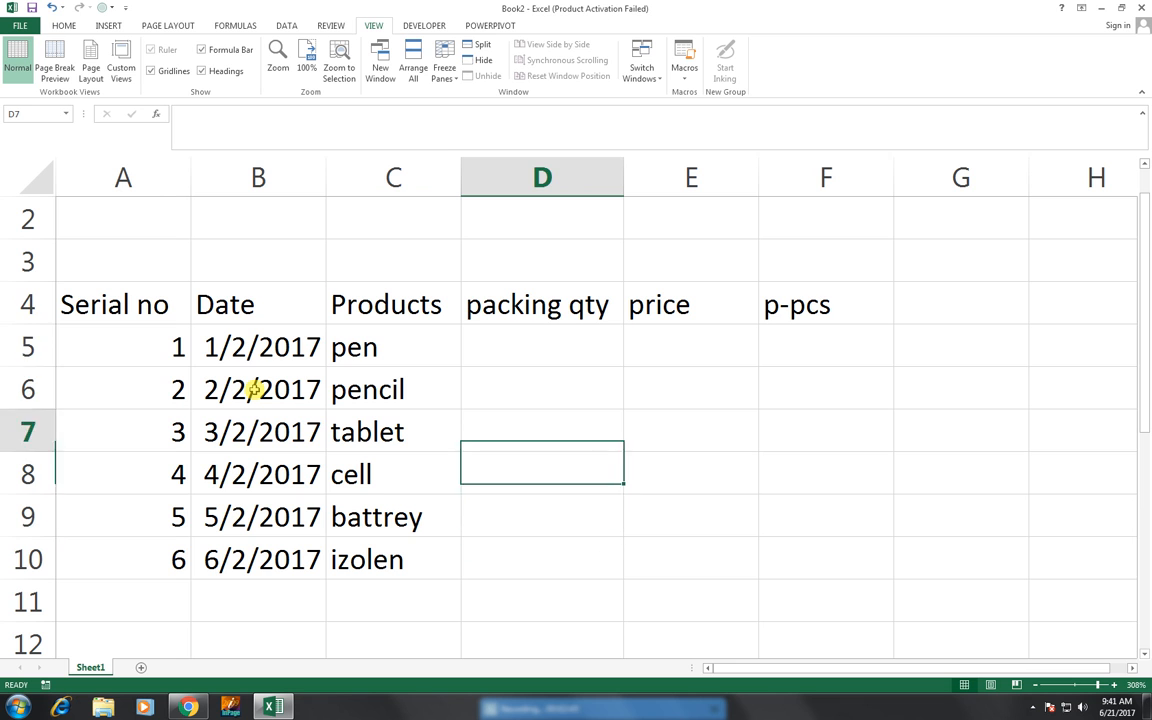
{"action": "key", "text": "Down"}
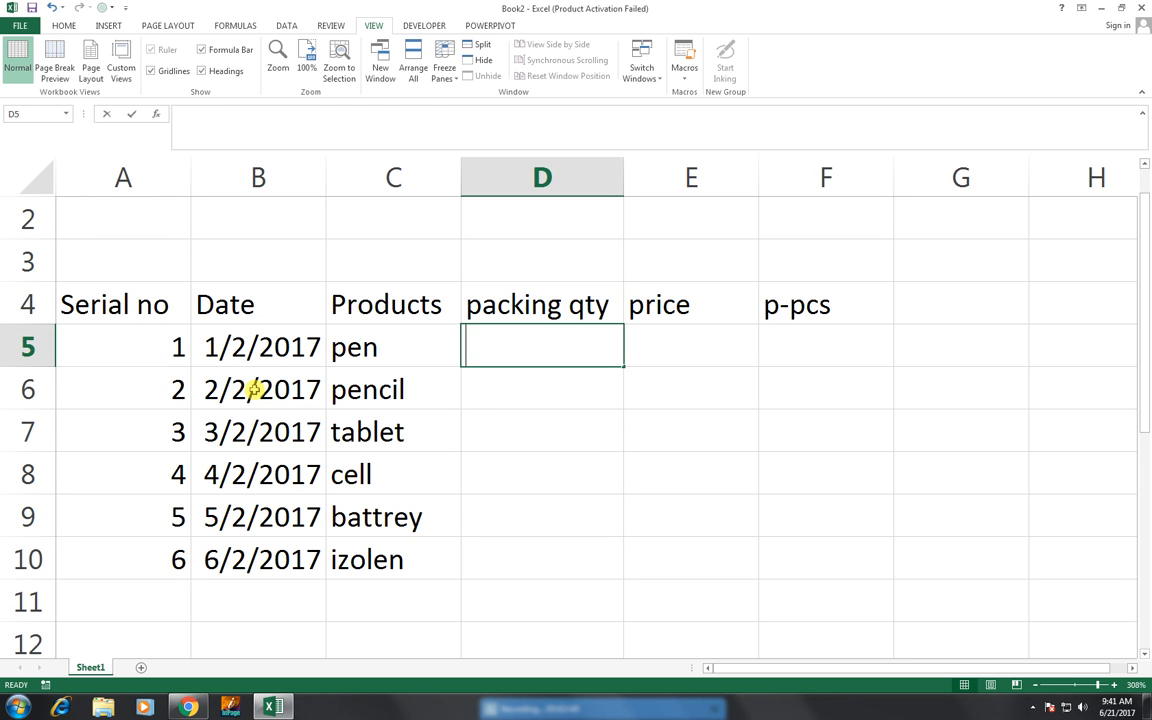
{"action": "type", "text": "123"}
{"action": "key", "text": "Return"}
{"action": "key", "text": "Up"}
{"action": "key", "text": "F2"}
{"action": "key", "text": "BackSpace"}
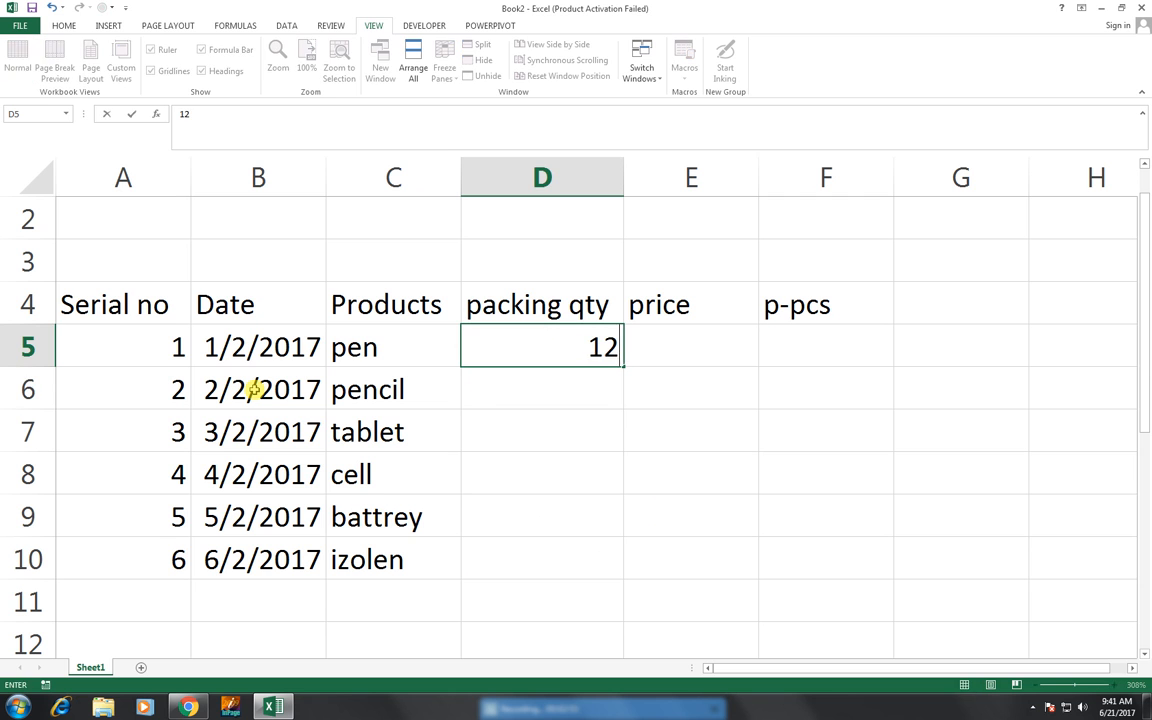
{"action": "key", "text": "Return"}
- Enter the packing quantities 15, 20, 22, 18 and 24 in cells D6 to D10
{"action": "type", "text": "15"}
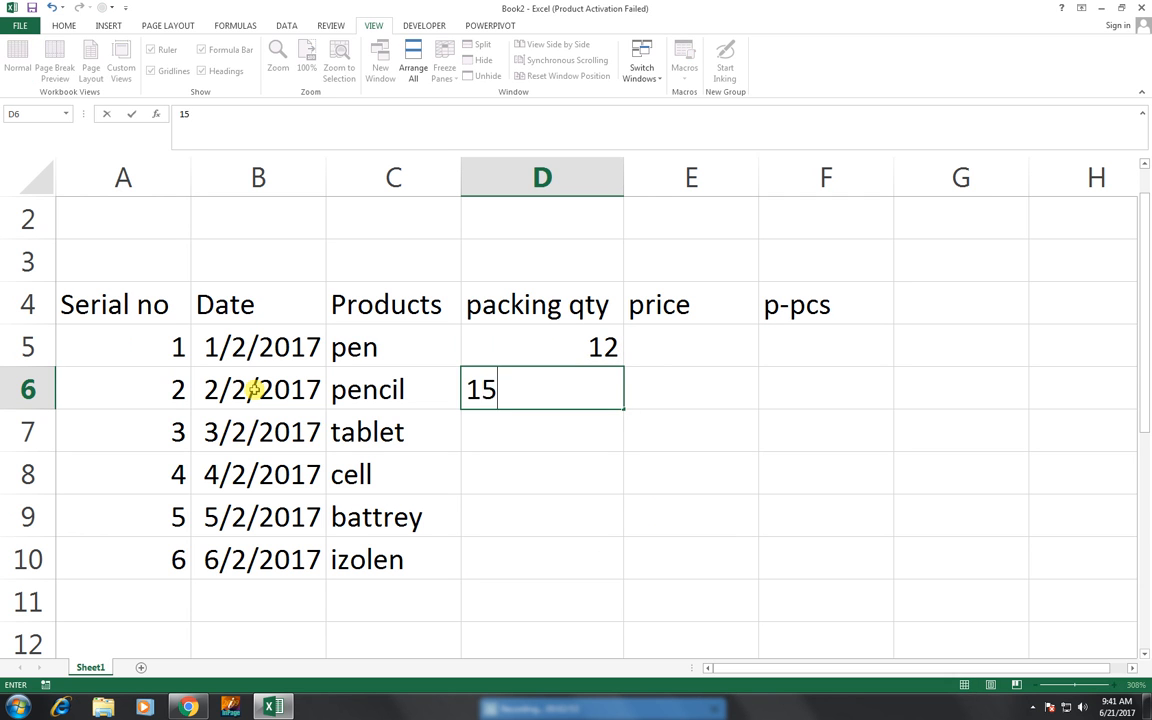
{"action": "key", "text": "Return"}
{"action": "type", "text": "20"}
{"action": "key", "text": "Return"}
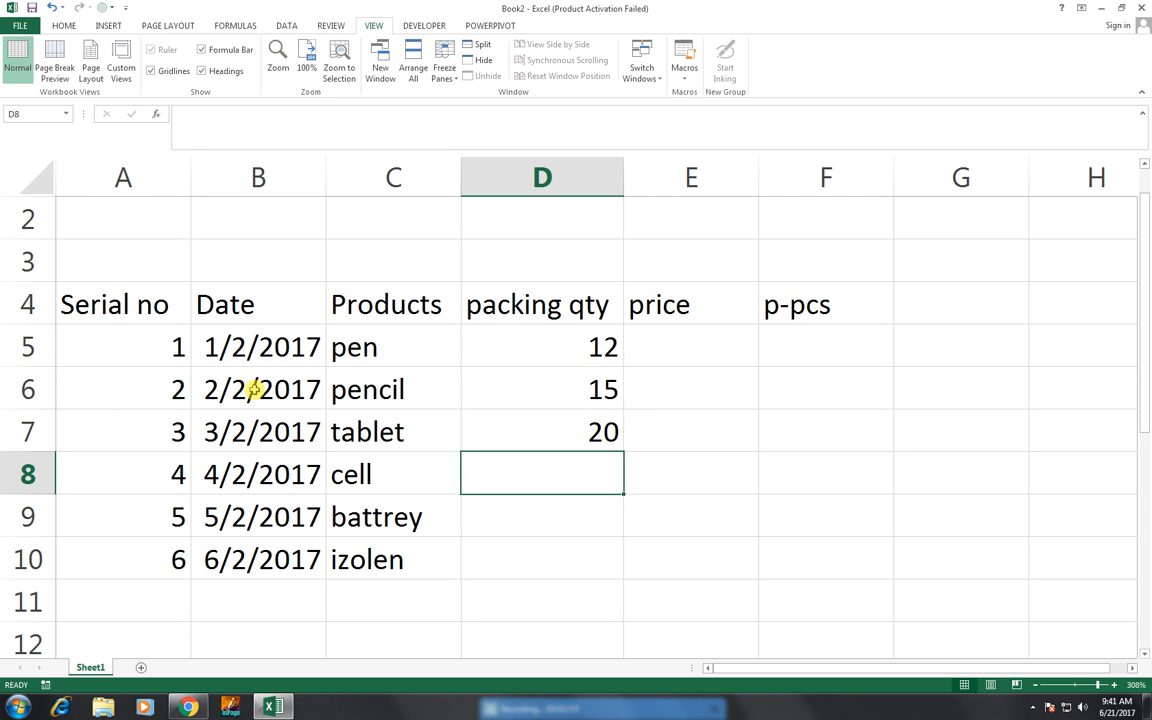
{"action": "type", "text": "22"}
{"action": "key", "text": "Return"}
{"action": "type", "text": "18"}
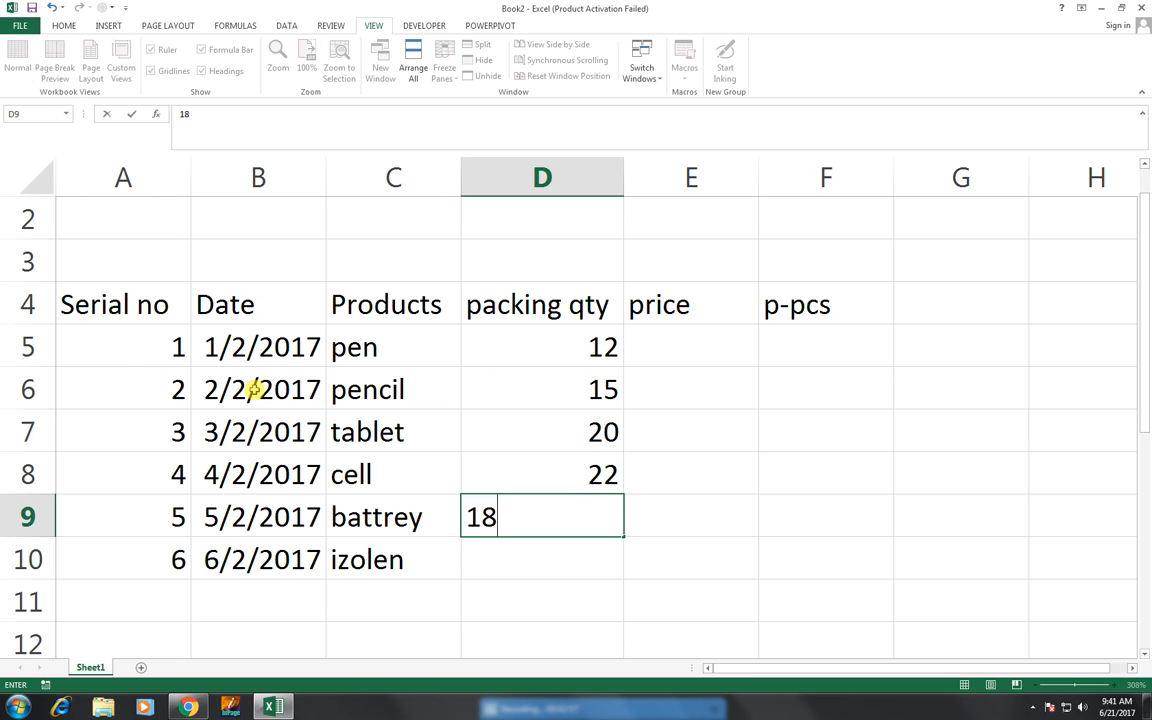
{"action": "key", "text": "Return"}
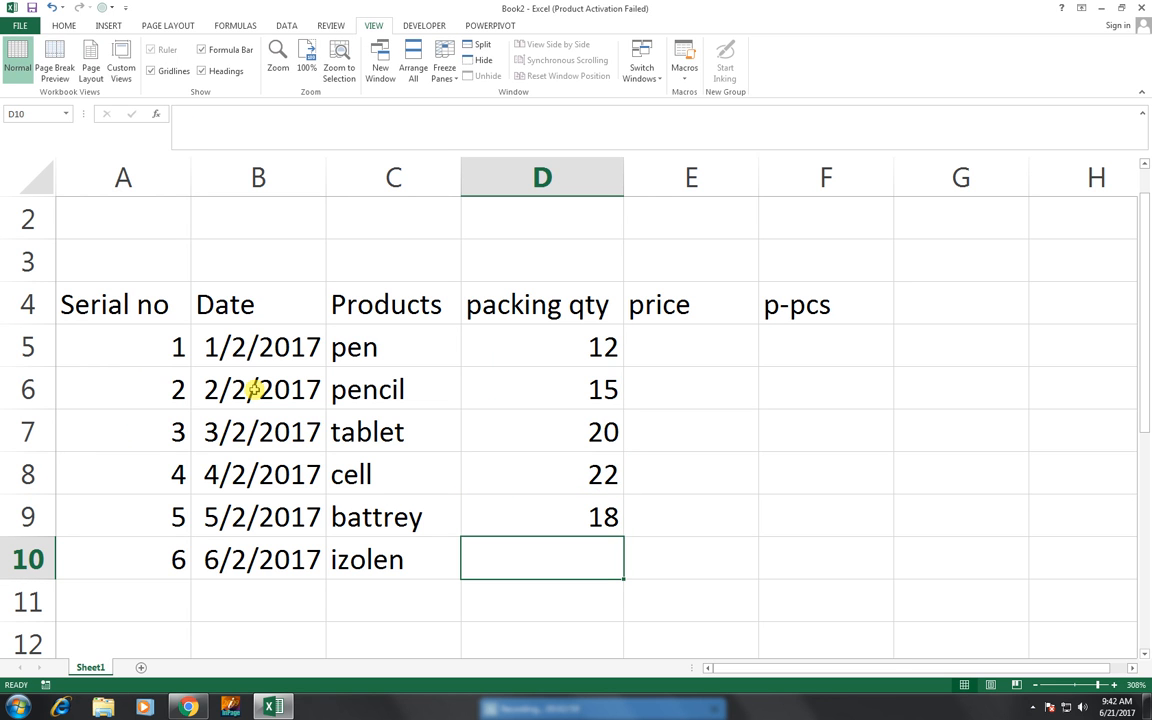
{"action": "type", "text": "24"}
{"action": "key", "text": "Return"}
- Enter the prices 40, 35 and 45 for the pen, pencil and tablet in cells E5 to E7
{"action": "key", "text": "Right"}
{"action": "key", "text": "Up"}
{"action": "key", "text": "Up"}
{"action": "key", "text": "Up"}
{"action": "key", "text": "Up"}
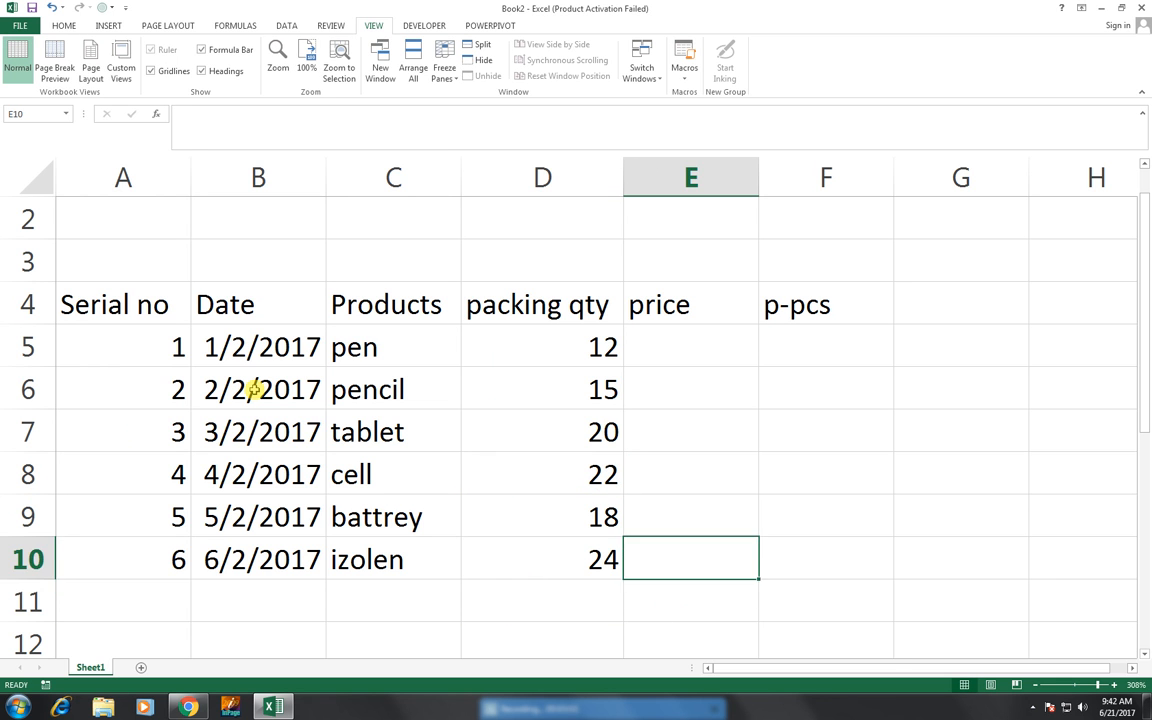
{"action": "key", "text": "Up"}
{"action": "key", "text": "Up"}
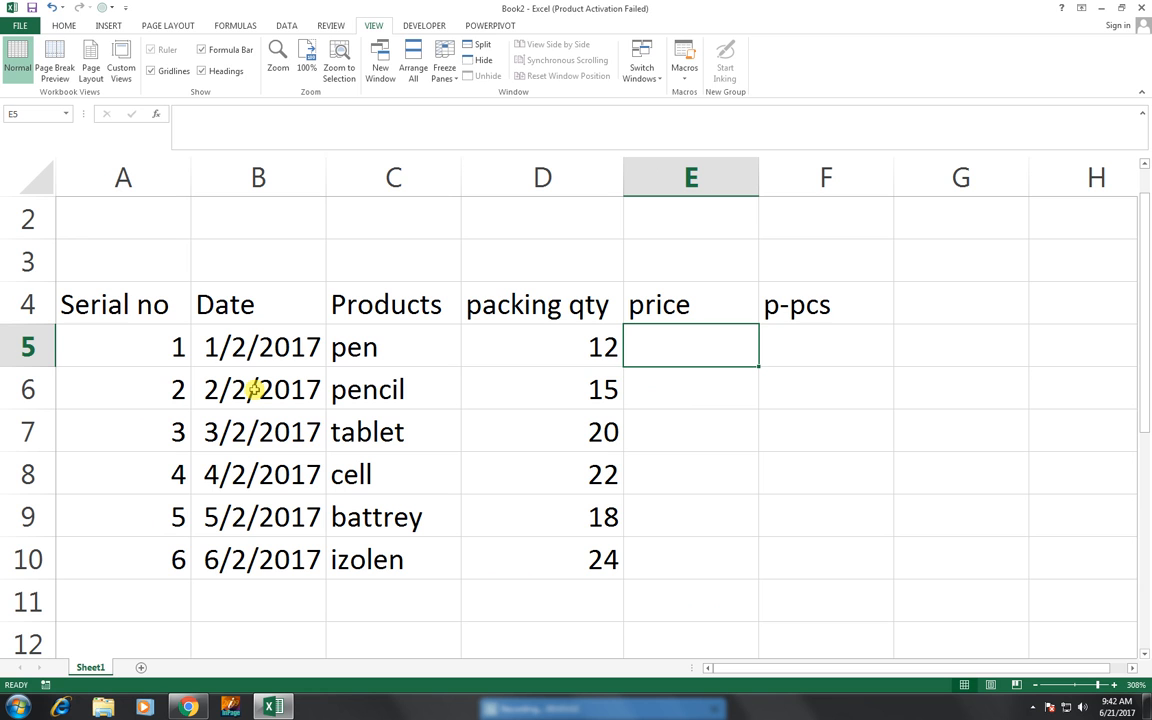
{"action": "type", "text": "40"}
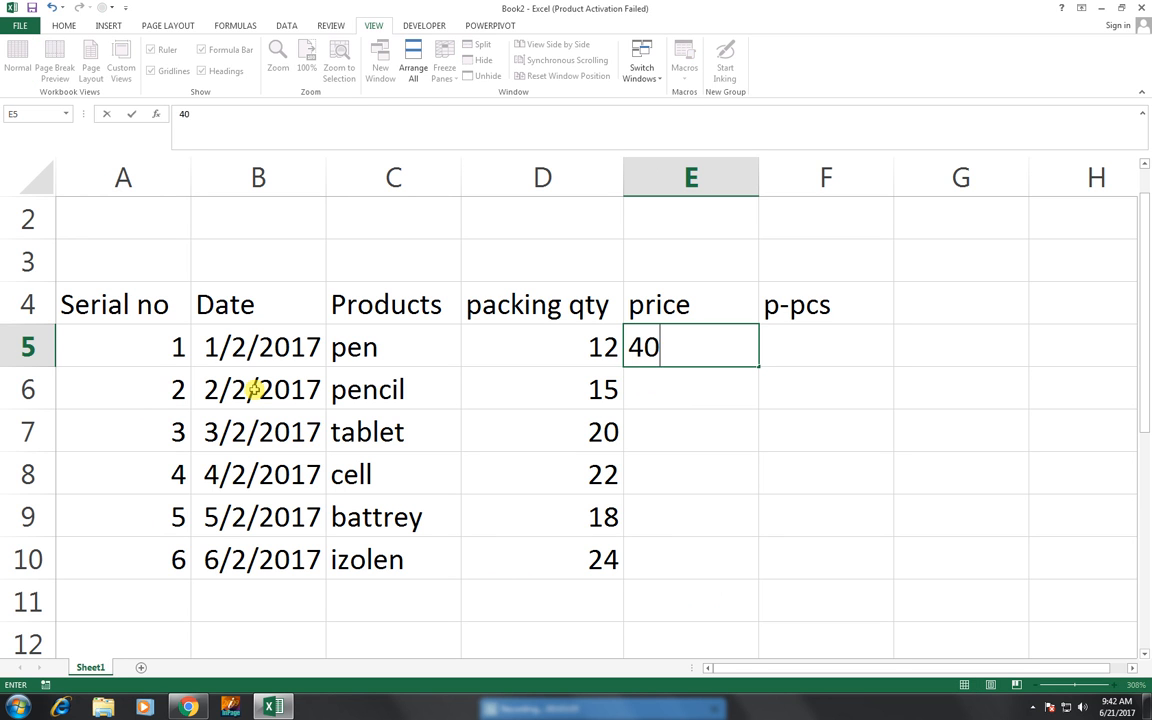
{"action": "key", "text": "Return"}
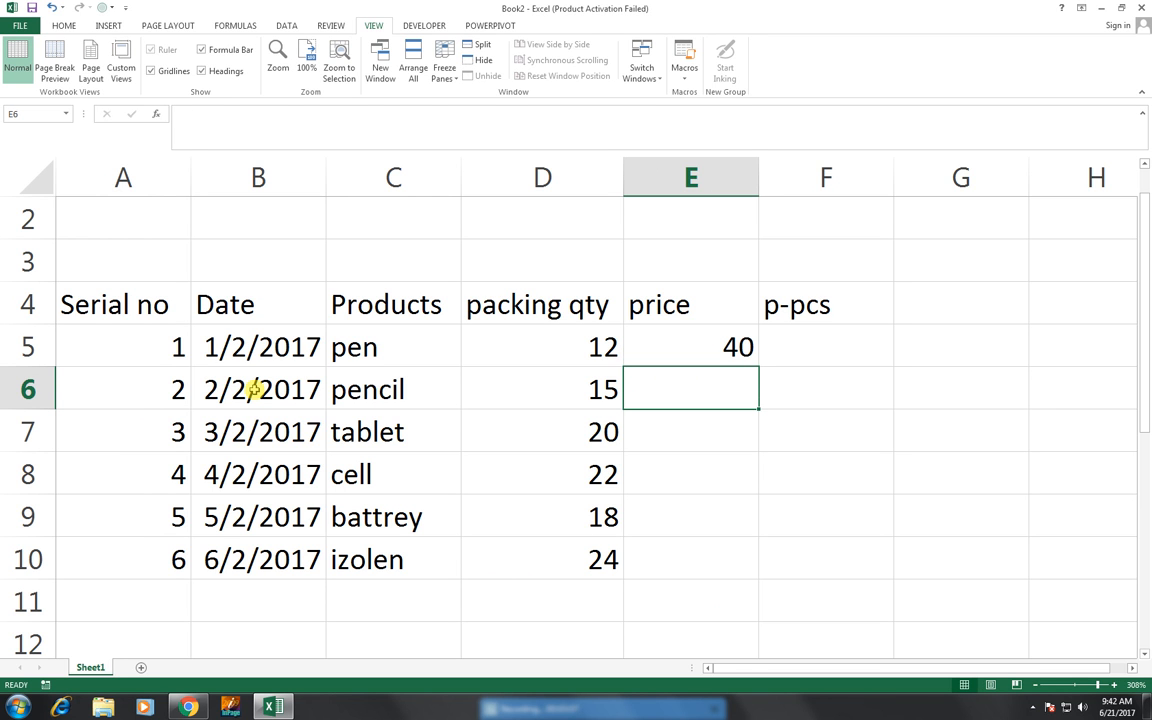
{"action": "type", "text": "35"}
{"action": "key", "text": "Return"}
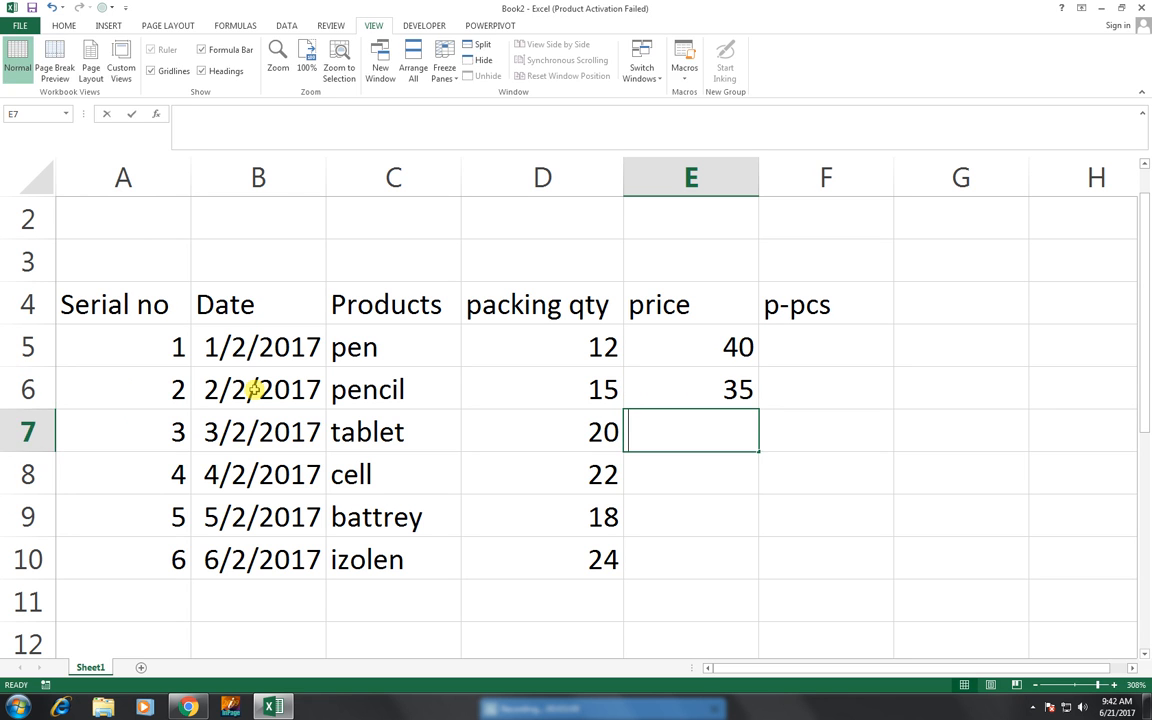
{"action": "type", "text": "45"}
{"action": "key", "text": "Return"}
- Enter the prices 50, 55 and 60 for the last three products in cells E8 to E10
{"action": "type", "text": "50"}
{"action": "key", "text": "Return"}
{"action": "type", "text": "55"}
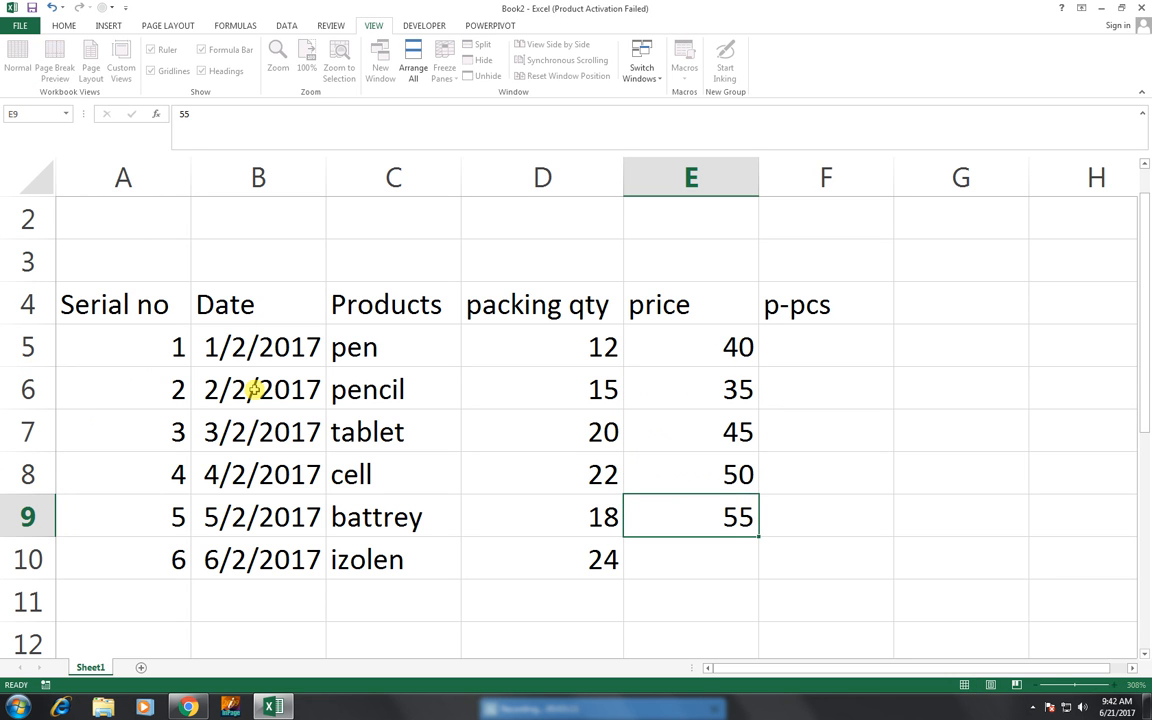
{"action": "key", "text": "Return"}
{"action": "type", "text": "60"}
{"action": "key", "text": "Return"}
- Calculate the pen's per-piece price in cell F5 with the formula =E5/D5
{"action": "key", "text": "Right"}
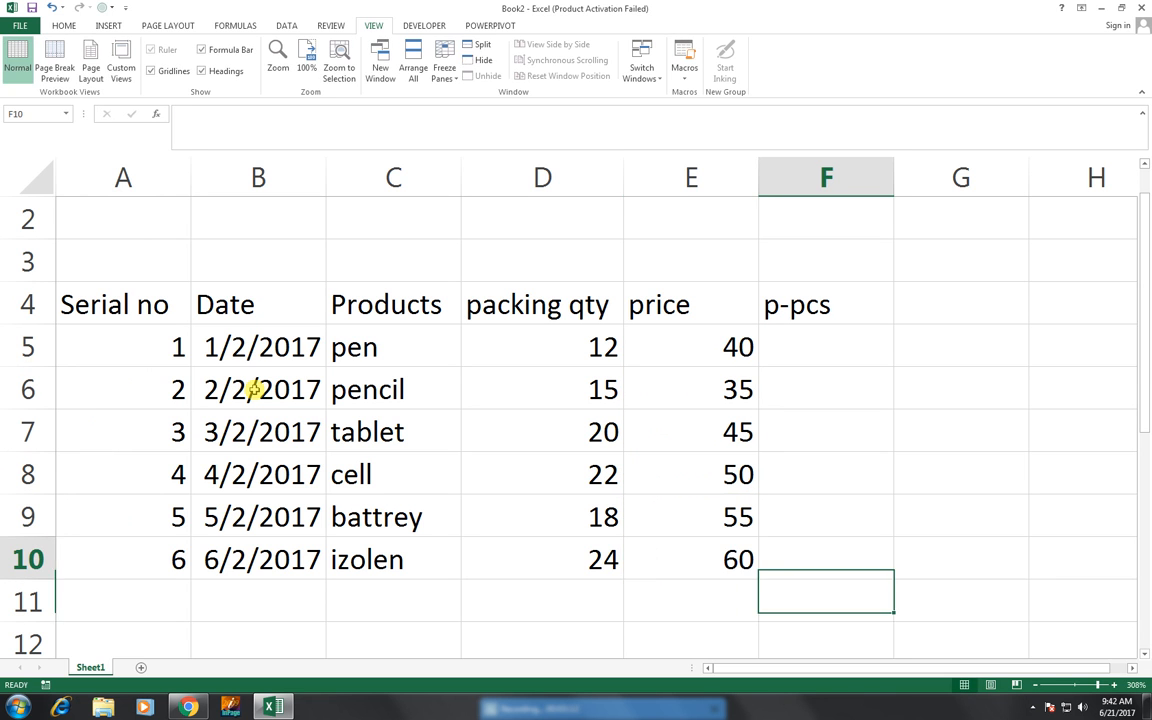
{"action": "key", "text": "Up"}
{"action": "key", "text": "Up"}
{"action": "key", "text": "Up"}
{"action": "key", "text": "Up"}
{"action": "key", "text": "Up"}
{"action": "key", "text": "Up"}
{"action": "type", "text": "="}
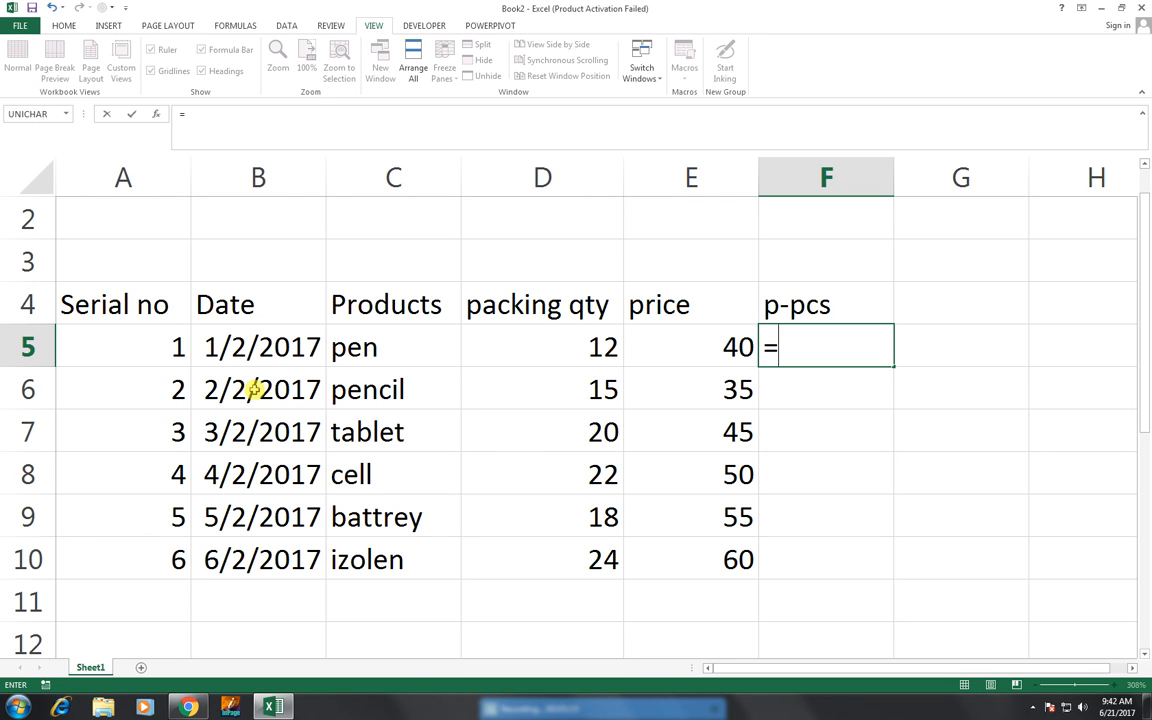
{"action": "key", "text": "Left"}
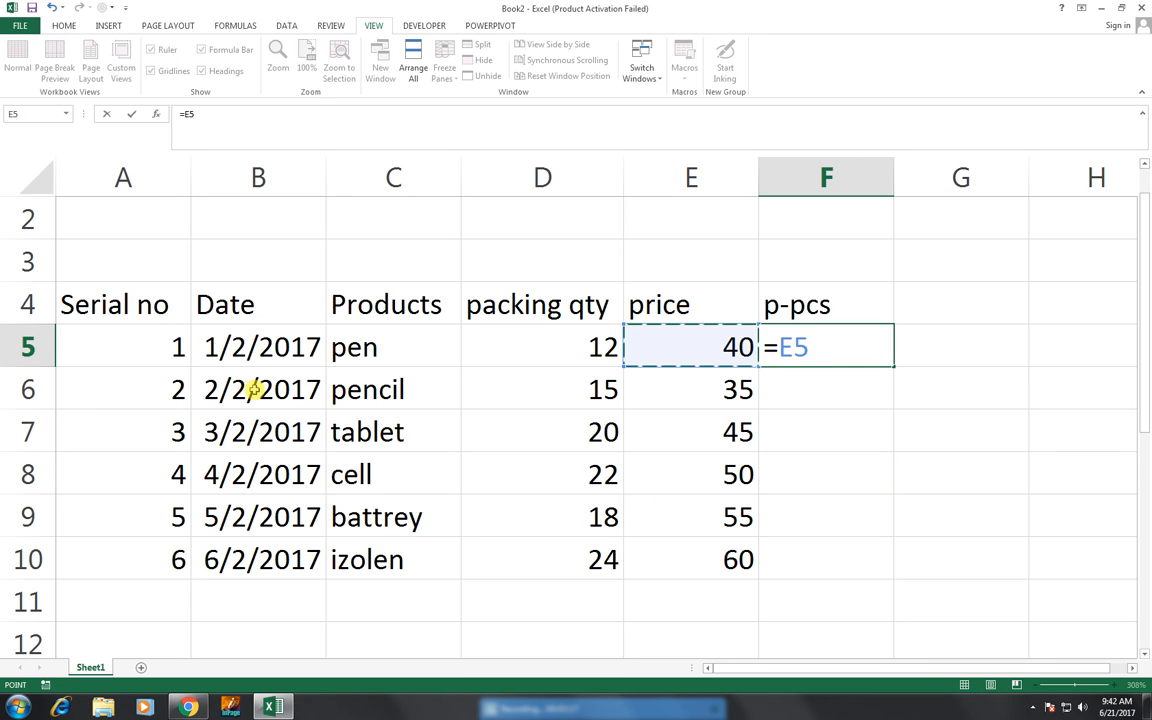
{"action": "type", "text": "/"}
{"action": "key", "text": "Left"}
{"action": "key", "text": "Left"}
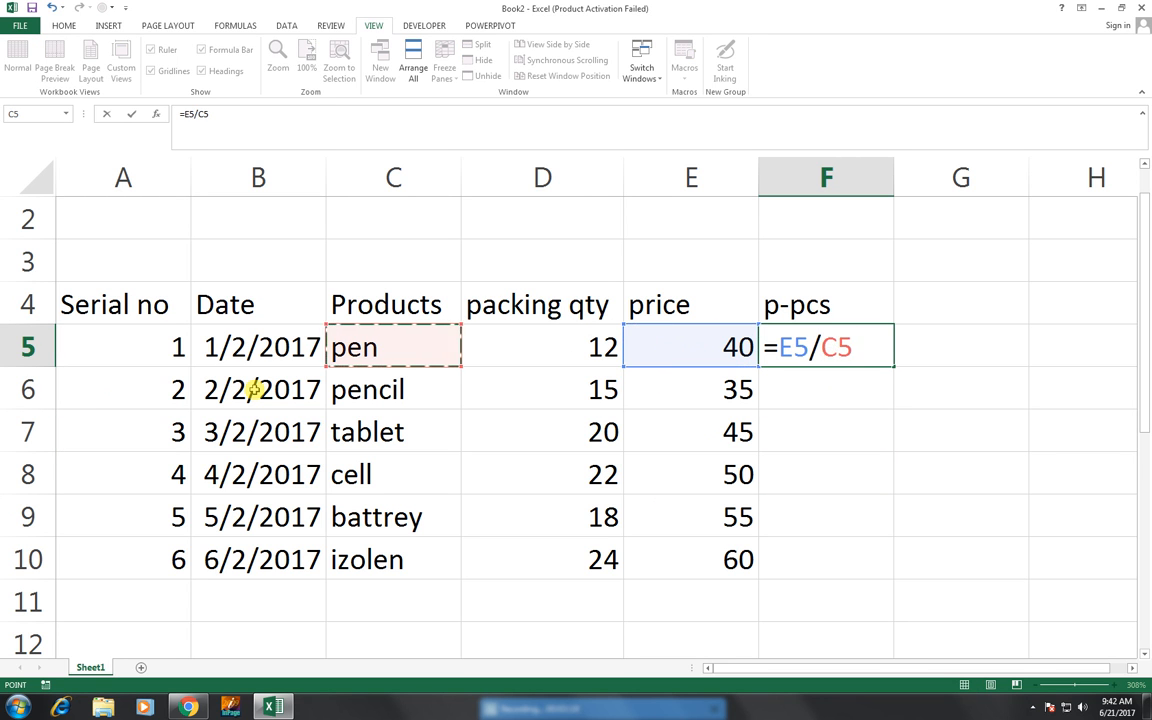
{"action": "key", "text": "Right"}
{"action": "key", "text": "Return"}
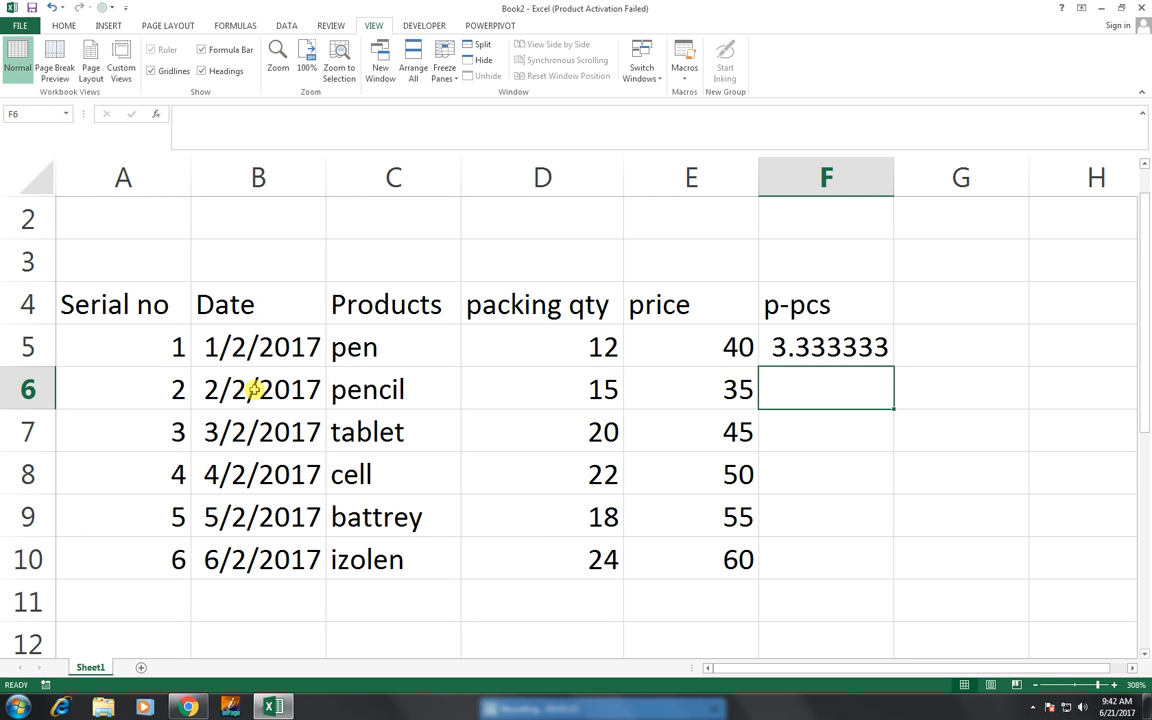
- Fill the per-piece price formula from F5 down to F10
{"action": "key", "text": "Up"}
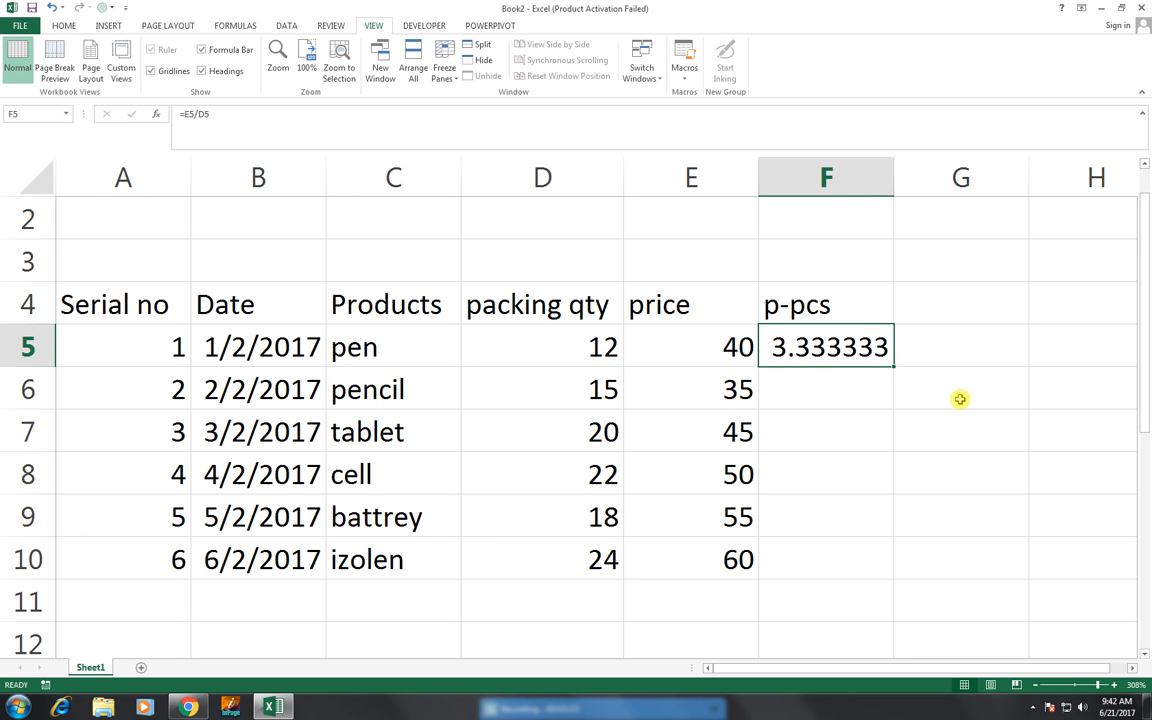
{"action": "left_click_drag", "start_coordinate": [893, 367], "coordinate": [875, 570]}
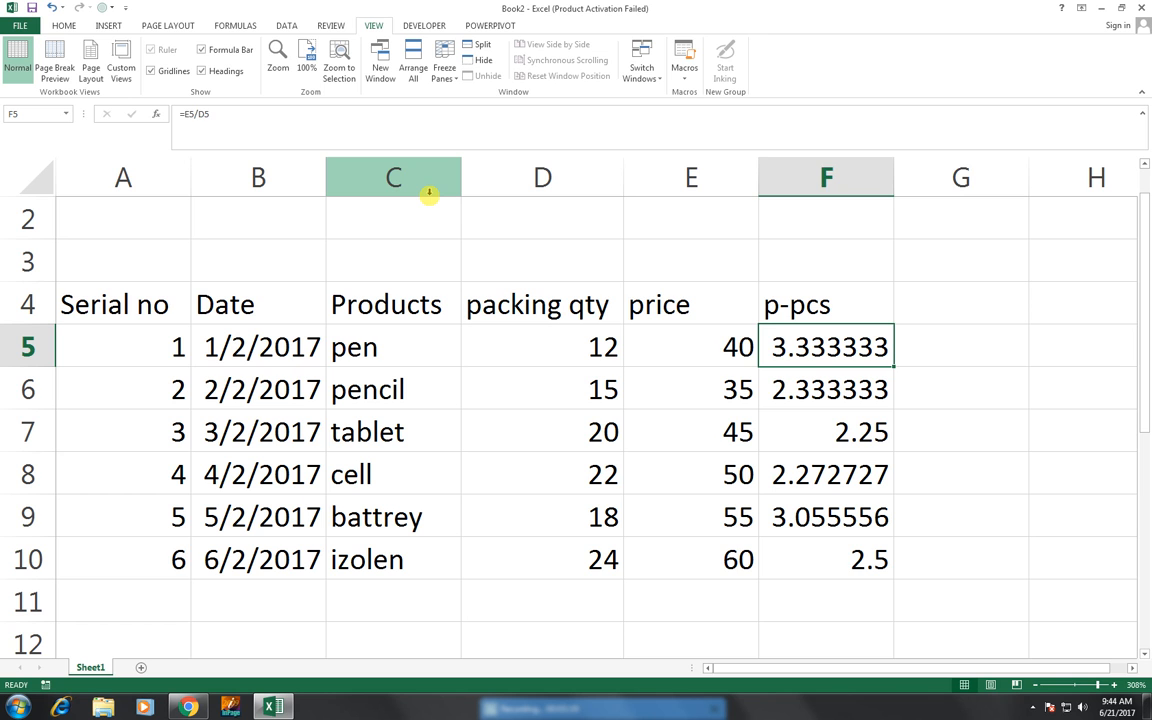
{"action": "key", "text": "Right"}
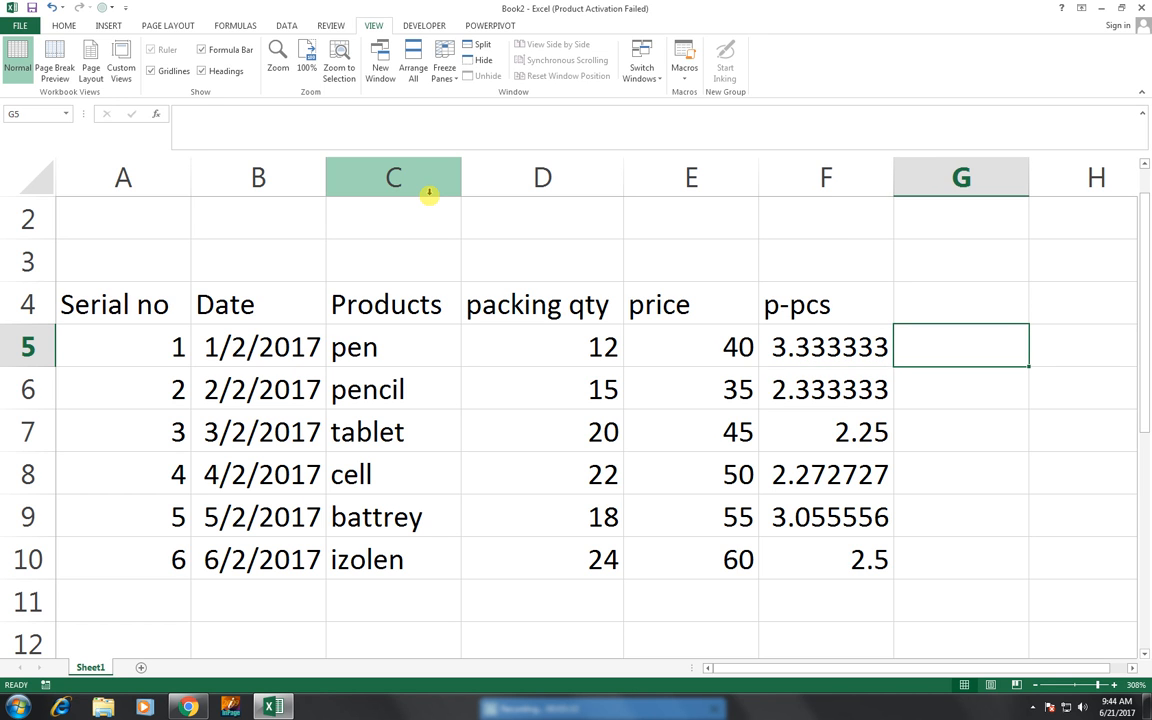
{"action": "key", "text": "Left"}
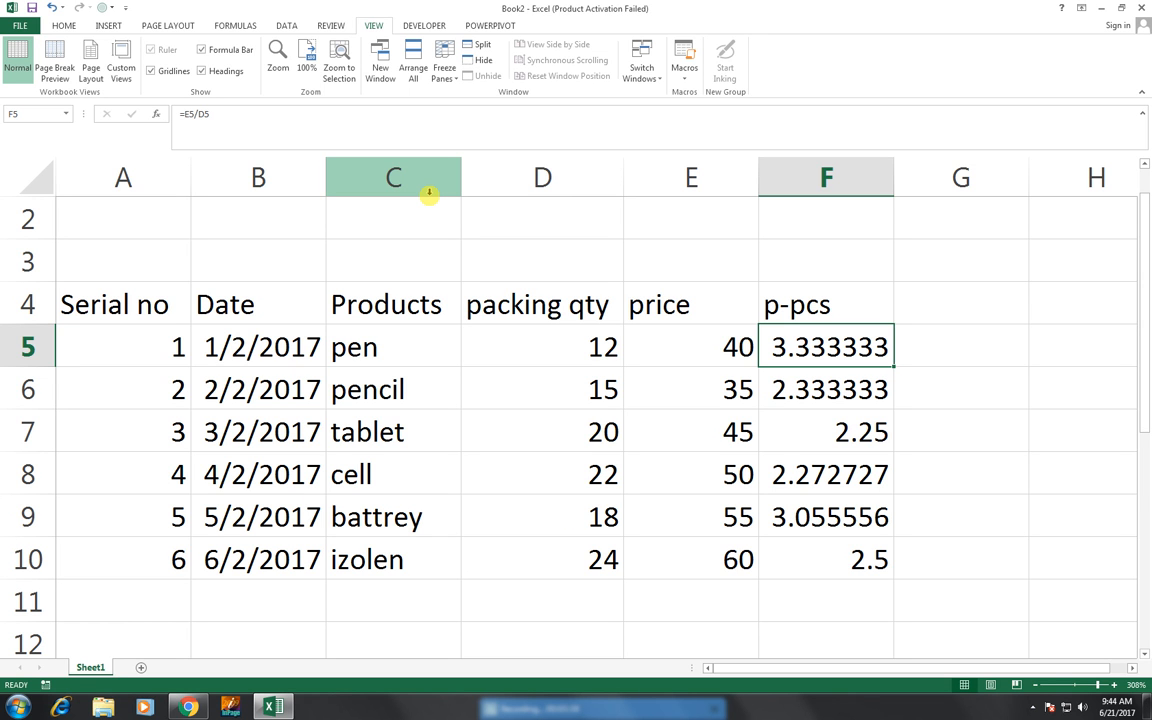
- Add the column heading "round" in cell G4, beside the p-pcs heading
{"action": "key", "text": "Right"}
{"action": "key", "text": "Up"}
{"action": "key", "text": "Down"}
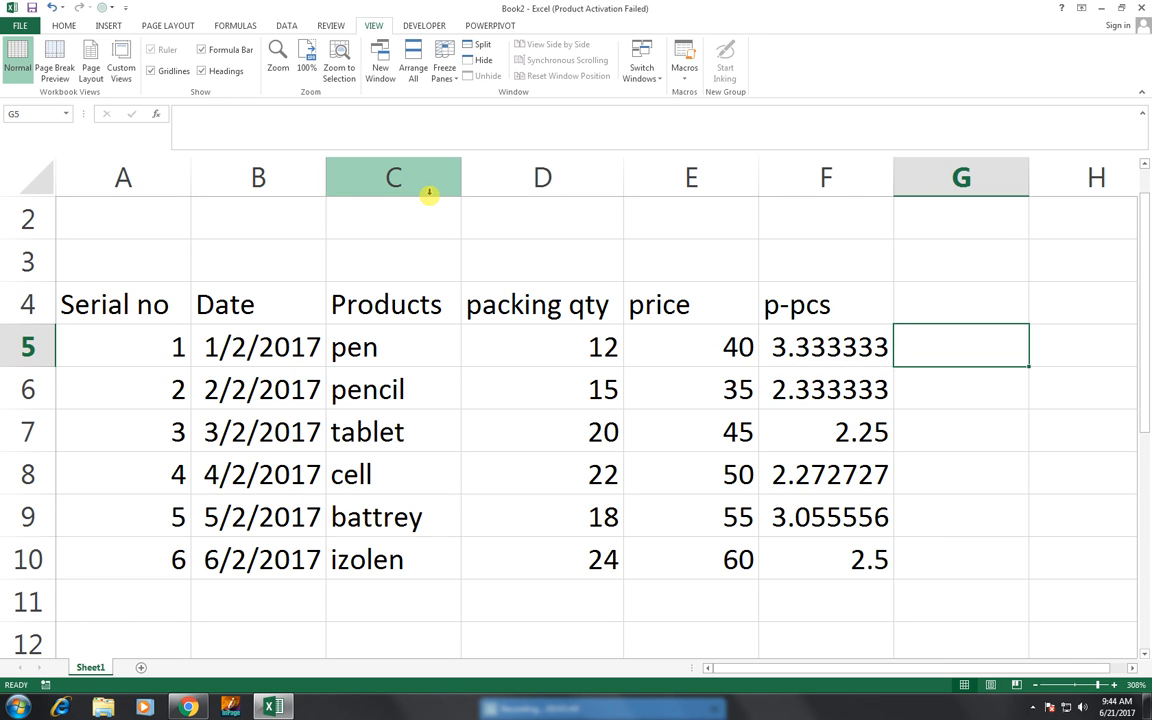
{"action": "key", "text": "Up"}
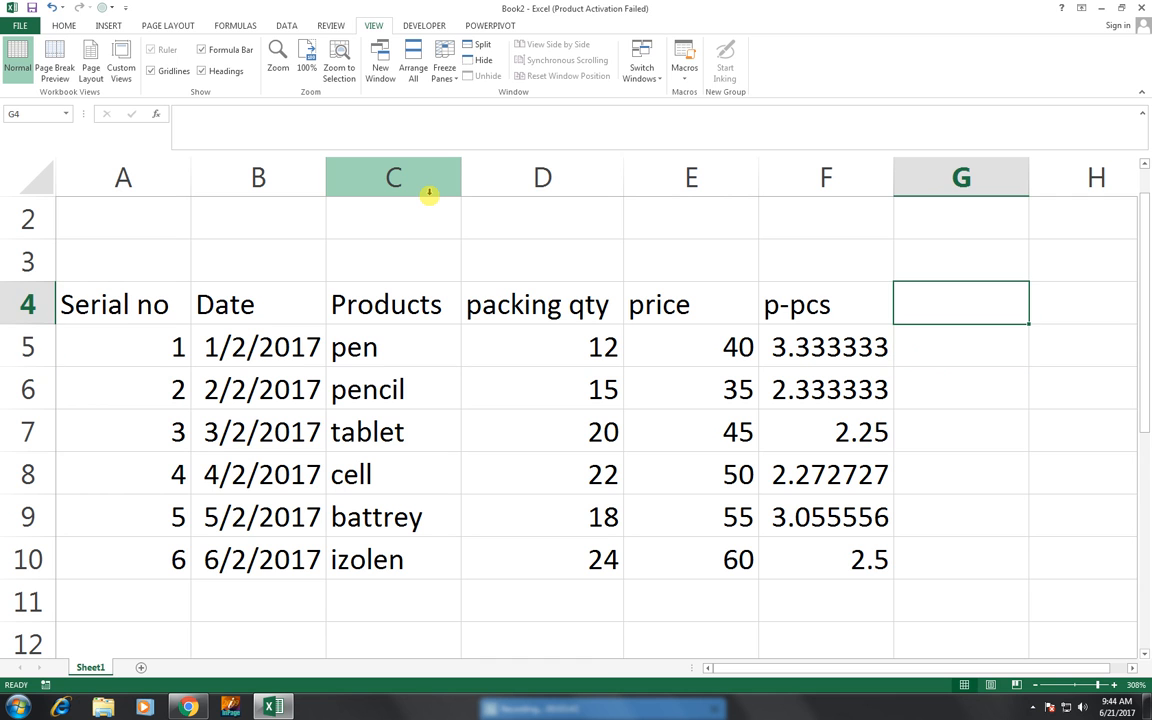
{"action": "type", "text": "round"}
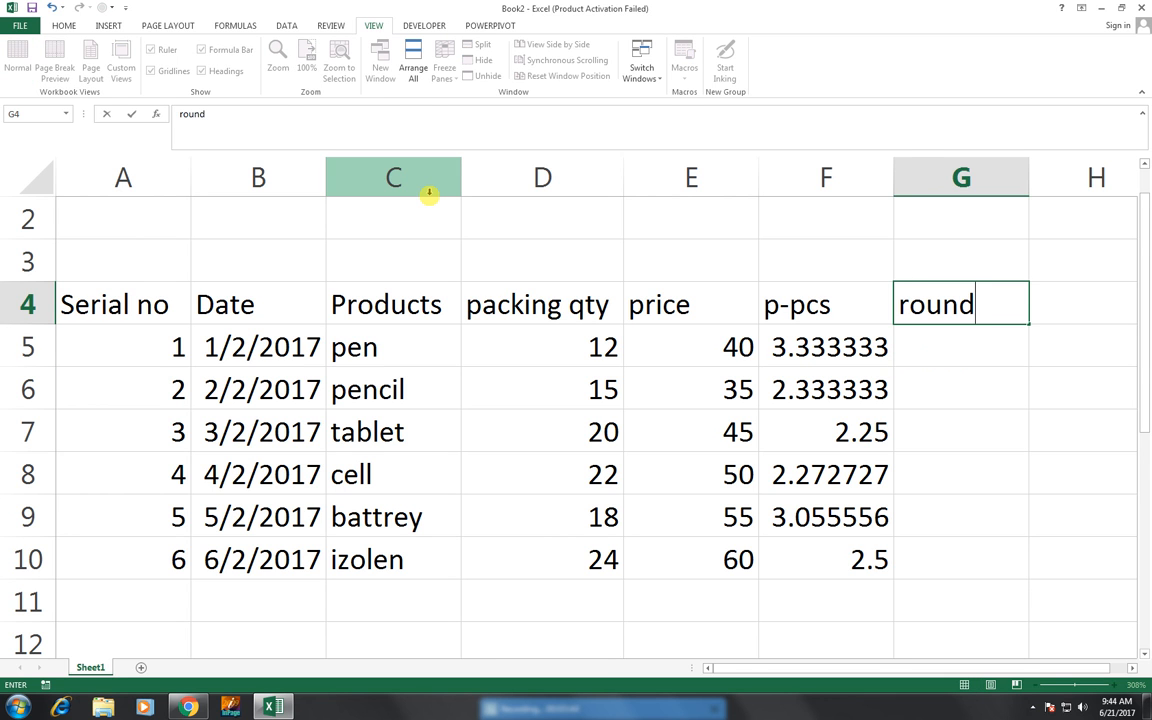
{"action": "key", "text": "Return"}
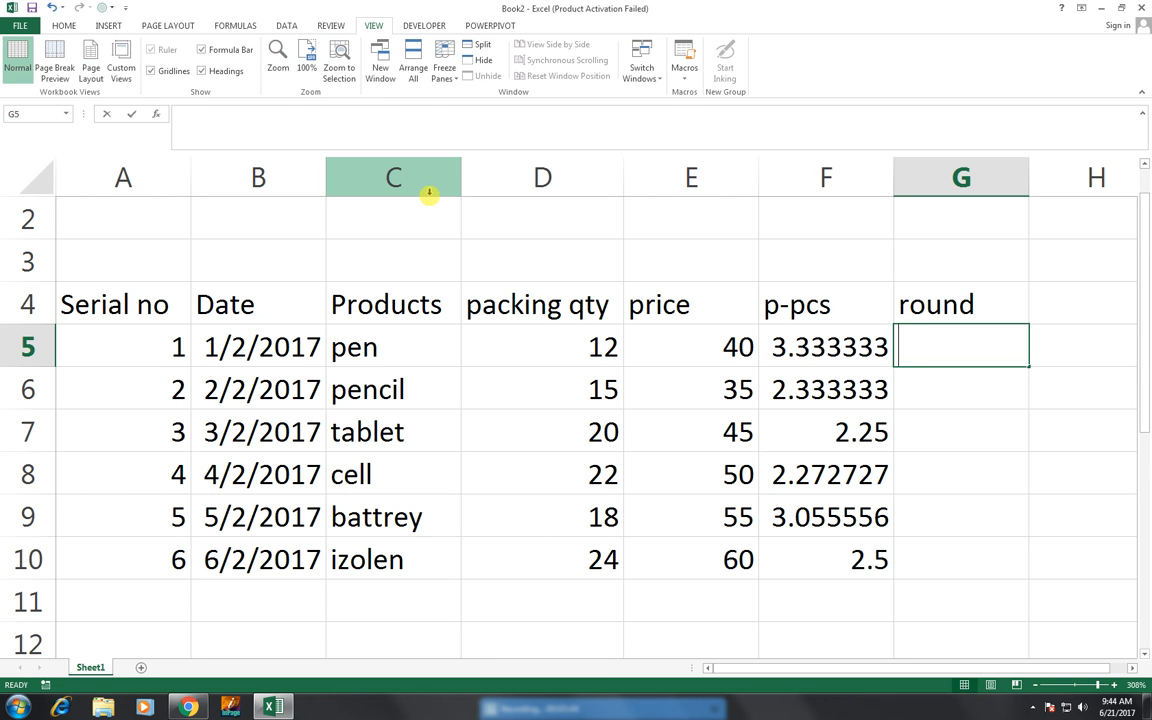
- Round up the pen's per-piece price to a whole number in cell G5 with =ROUNDUP(F5,0)
{"action": "type", "text": "=round"}
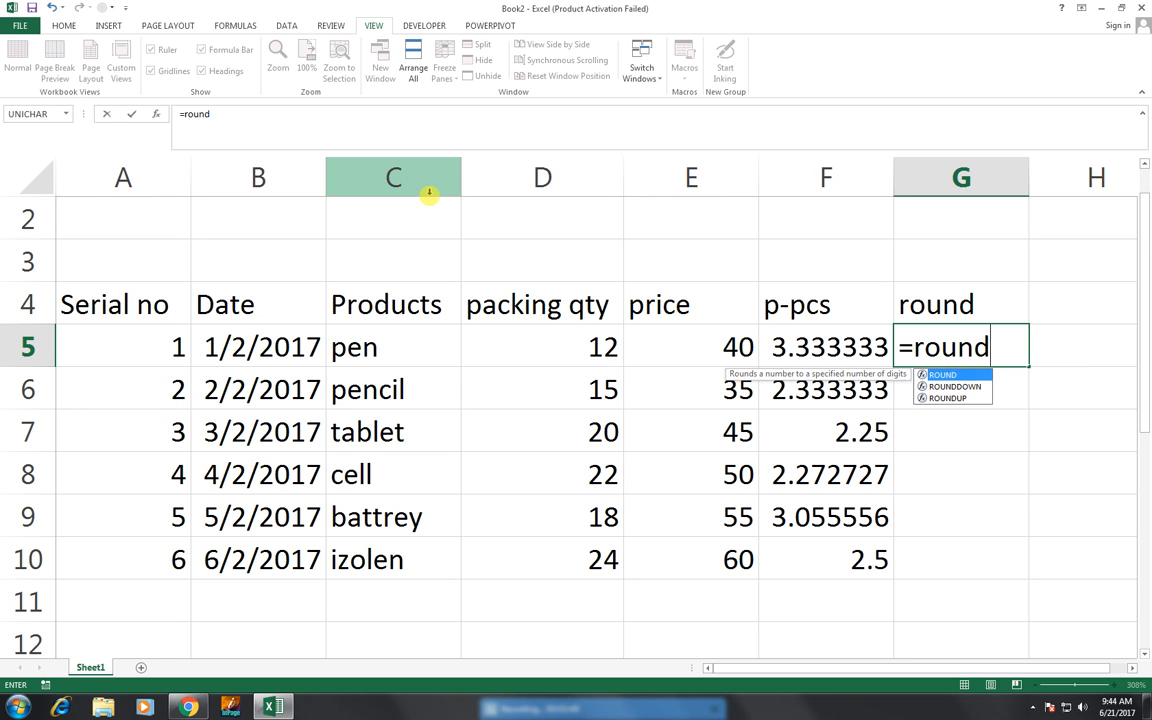
{"action": "key", "text": "Down"}
{"action": "key", "text": "Down"}
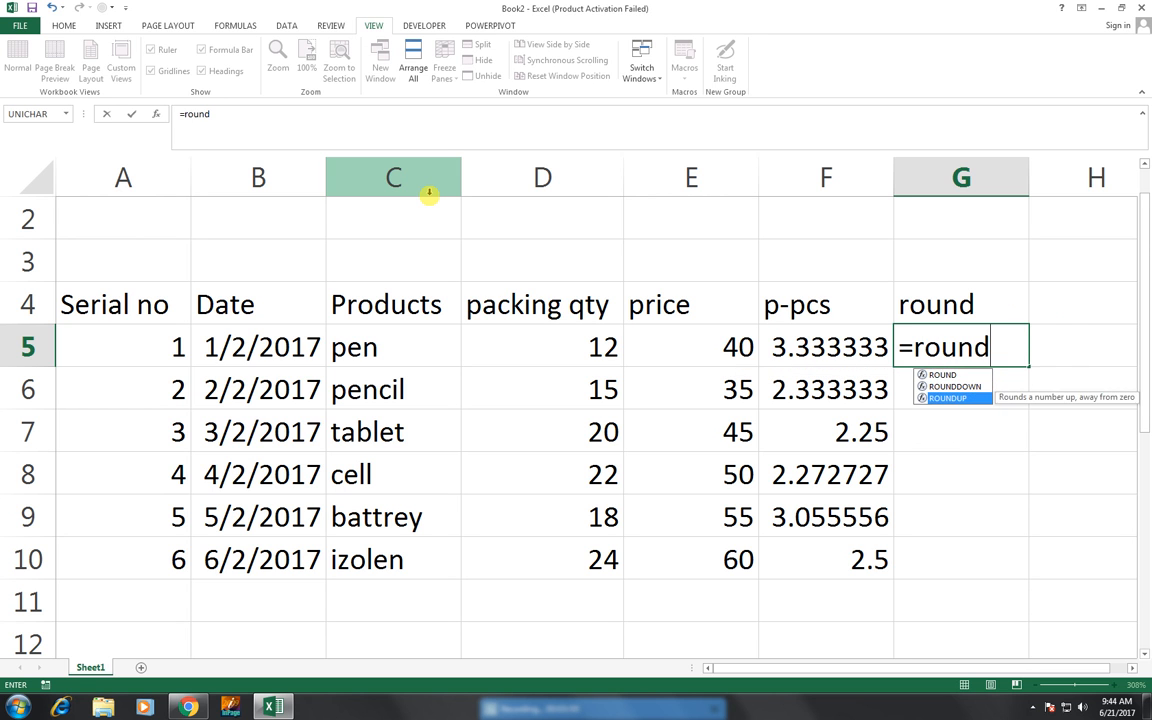
{"action": "key", "text": "Tab"}
{"action": "key", "text": "Left"}
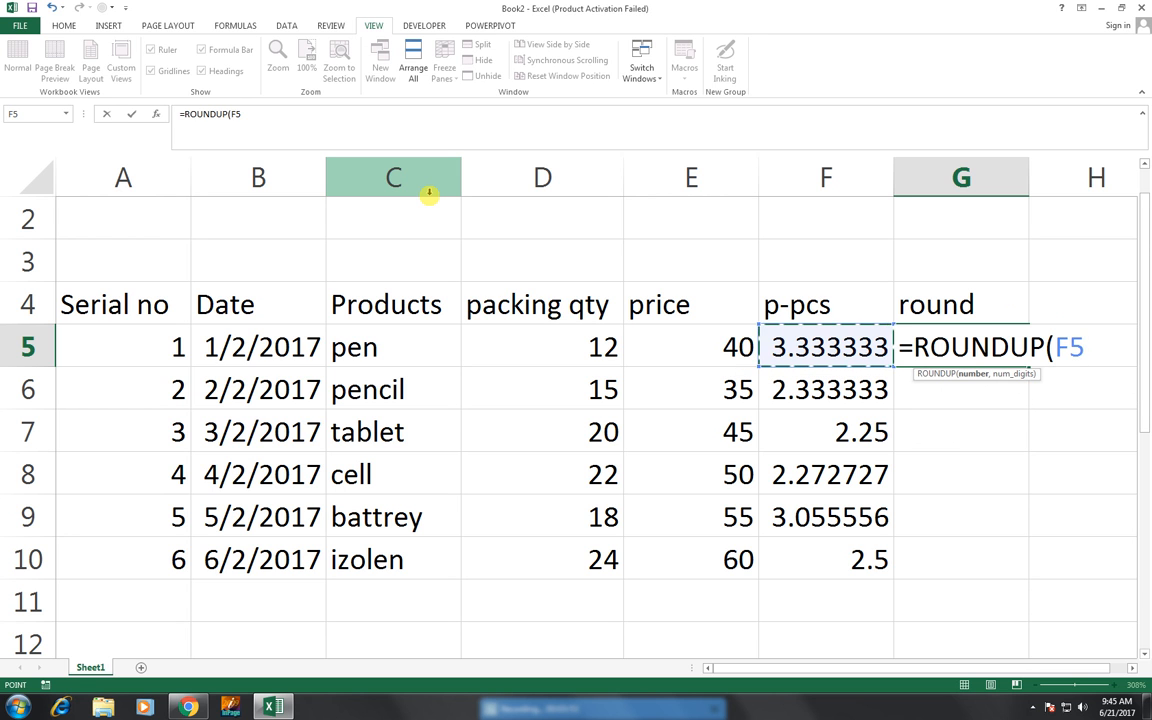
{"action": "type", "text": ","}
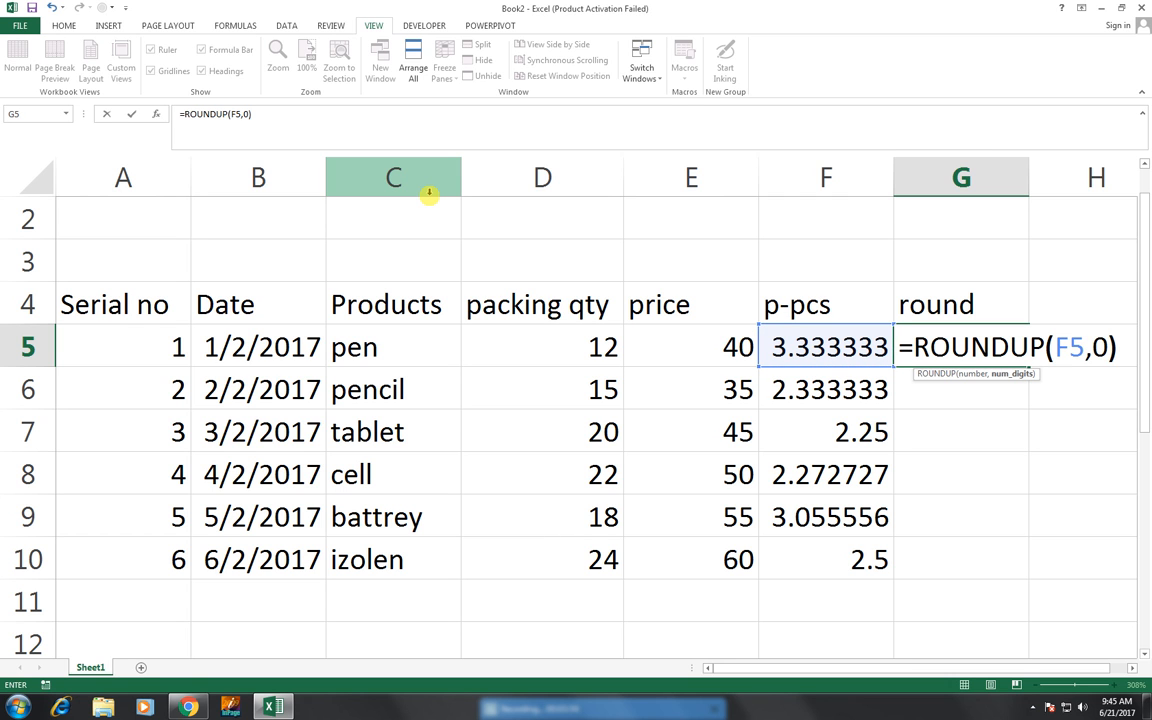
{"action": "type", "text": "0)"}
{"action": "key", "text": "Return"}
- Fill the ROUNDUP formula from G5 down to G10 and total the round column in G11 with AutoSum
{"action": "key", "text": "Up"}
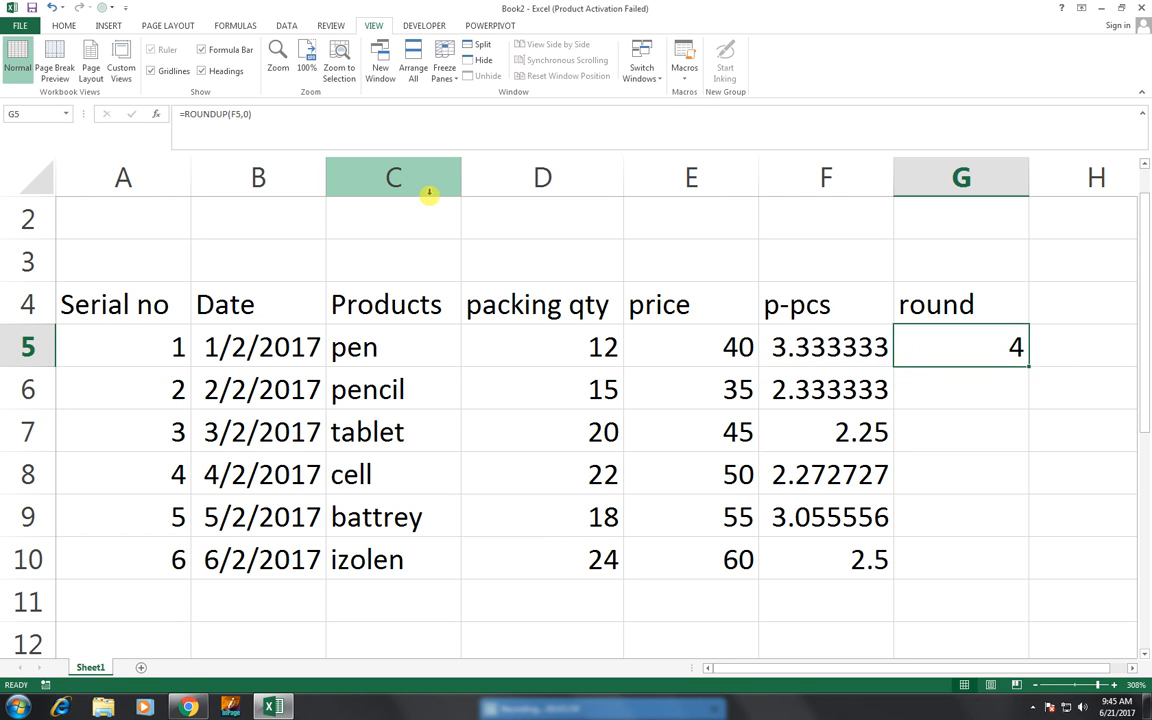
{"action": "double_click", "coordinate": [1027, 367]}
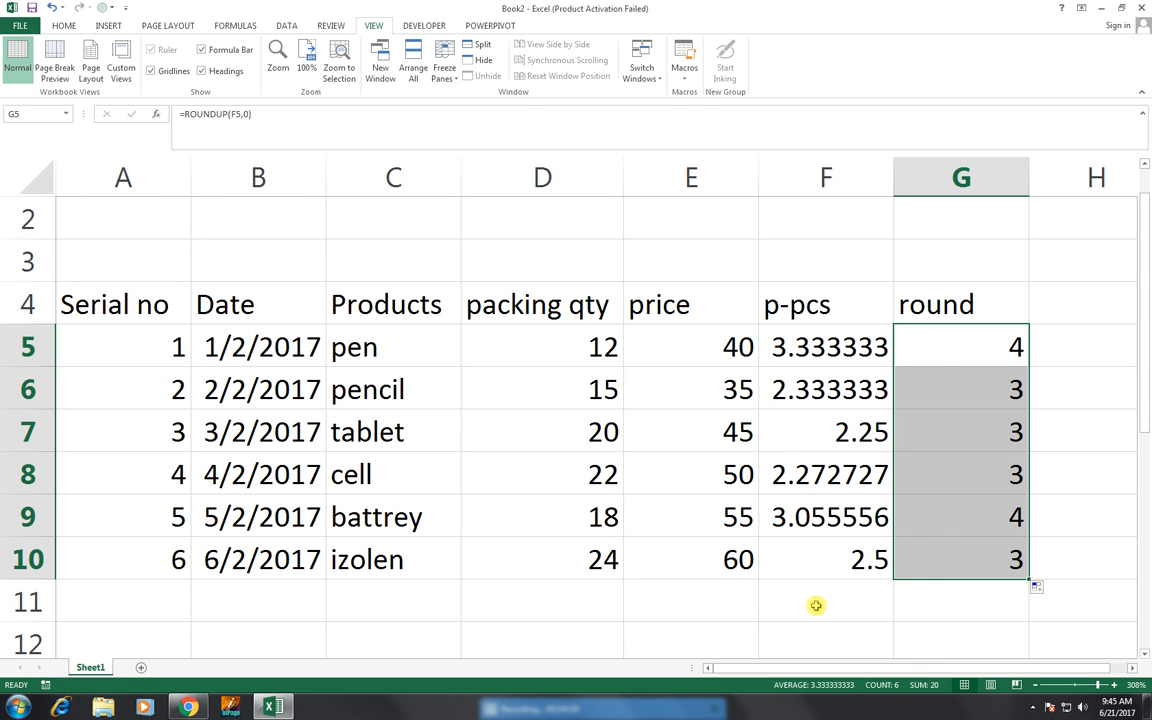
{"action": "left_click", "coordinate": [937, 599]}
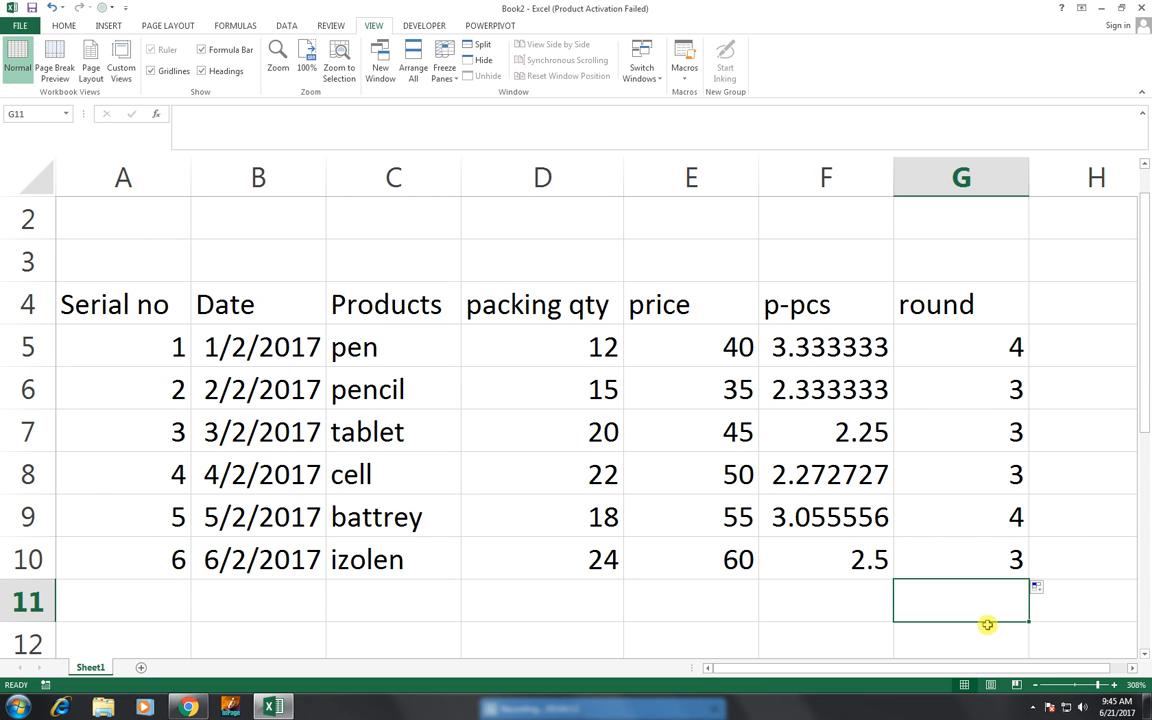
{"action": "key", "text": "alt+equal"}
{"action": "key", "text": "Return"}
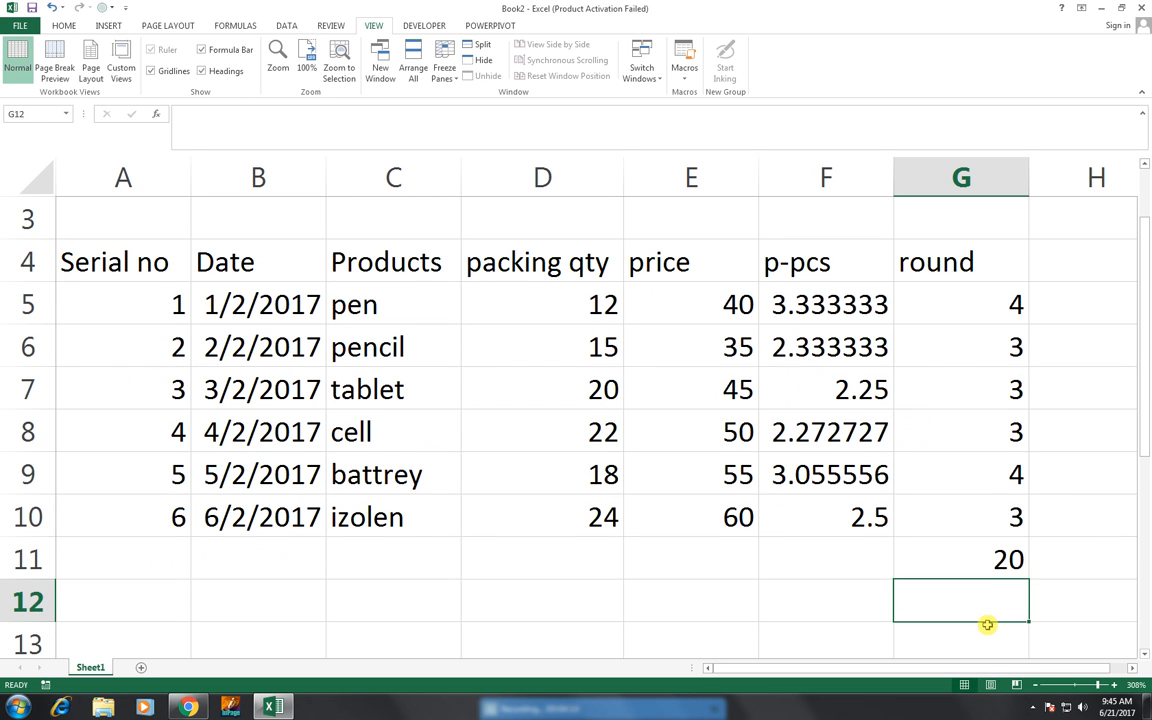
- Centre the contents of the table cells A4 to G10 horizontally
{"action": "scroll", "coordinate": [987, 615], "scroll_direction": "up", "scroll_amount": 1}
{"action": "left_click_drag", "start_coordinate": [1145, 409], "coordinate": [856, 430]}
{"action": "left_click_drag", "start_coordinate": [177, 317], "coordinate": [1028, 548]}
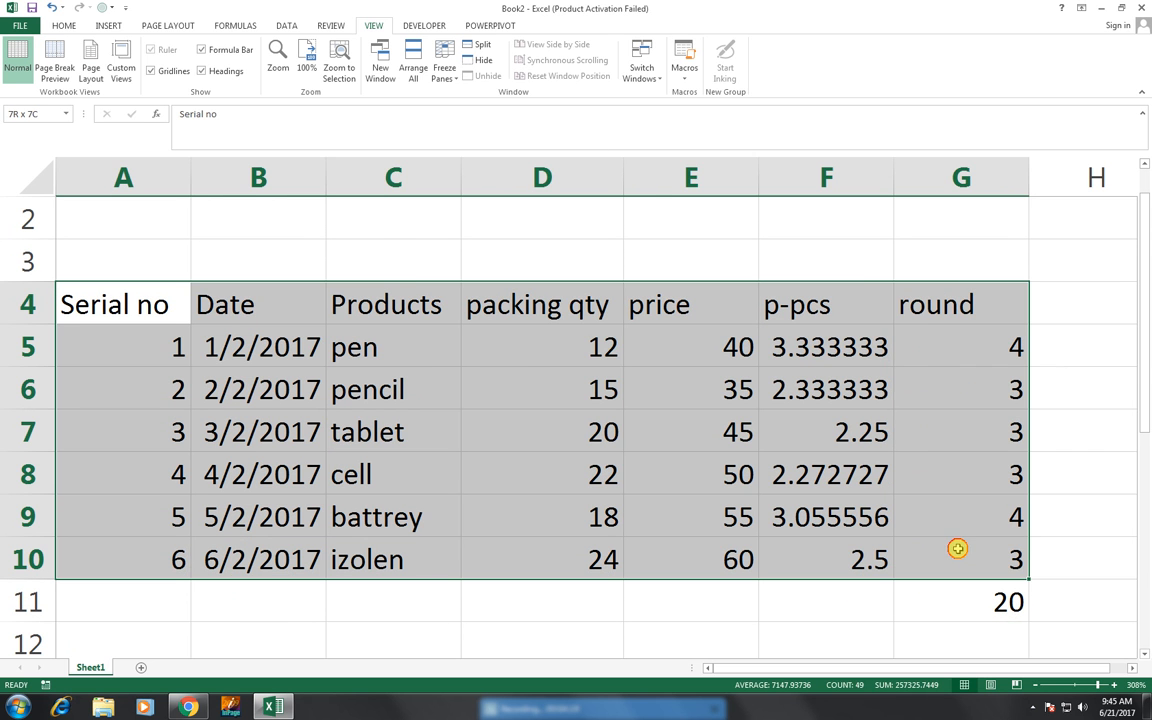
{"action": "left_click", "coordinate": [63, 25]}
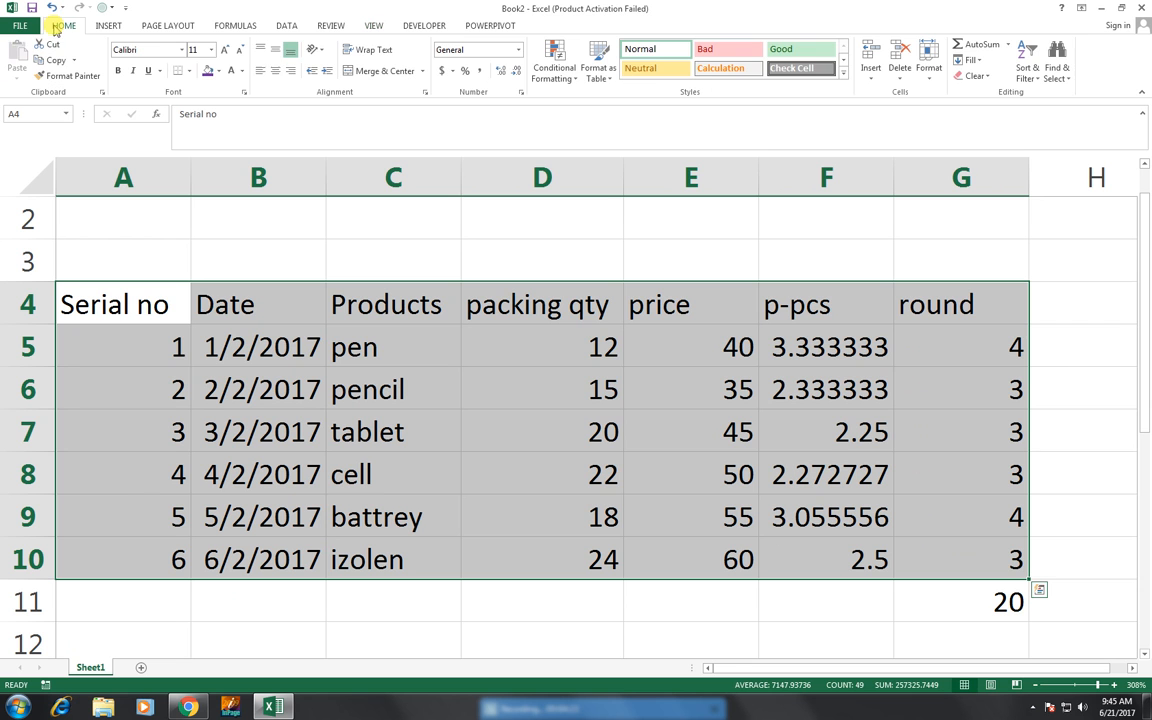
{"action": "left_click", "coordinate": [275, 72]}
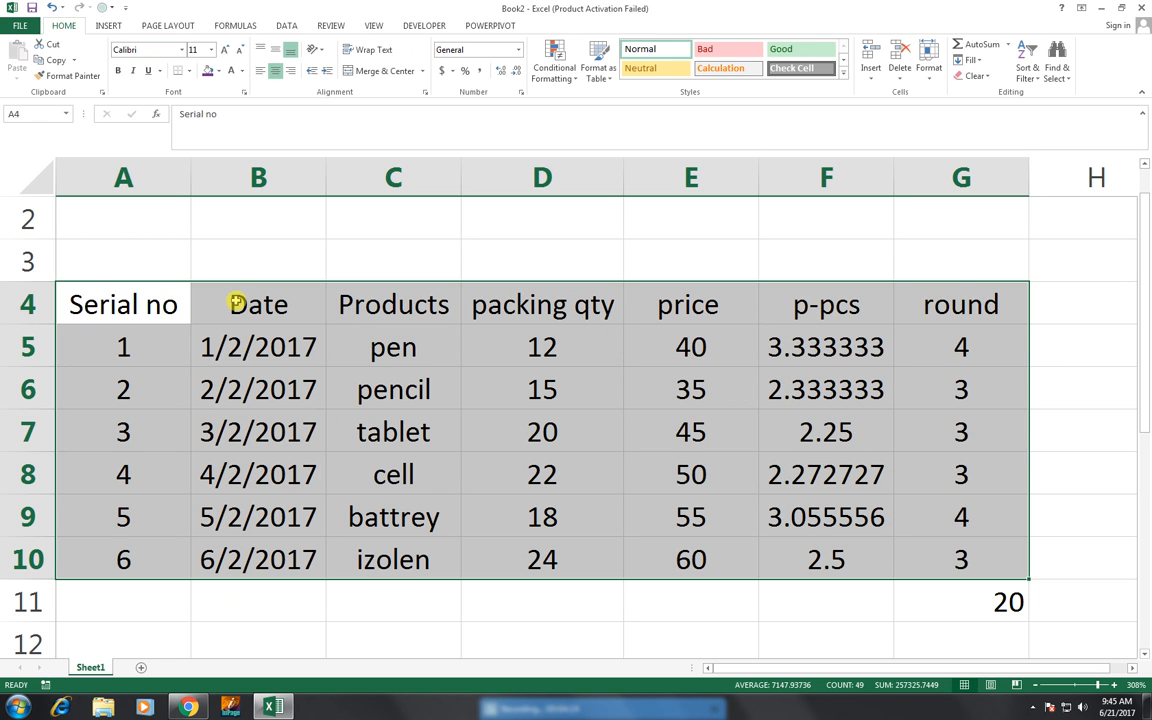
- Insert a black WordArt title with a white outline and shadow, reading "UNIT PRICE SHEET"
{"action": "scroll", "coordinate": [135, 255], "scroll_direction": "up", "scroll_amount": 1}
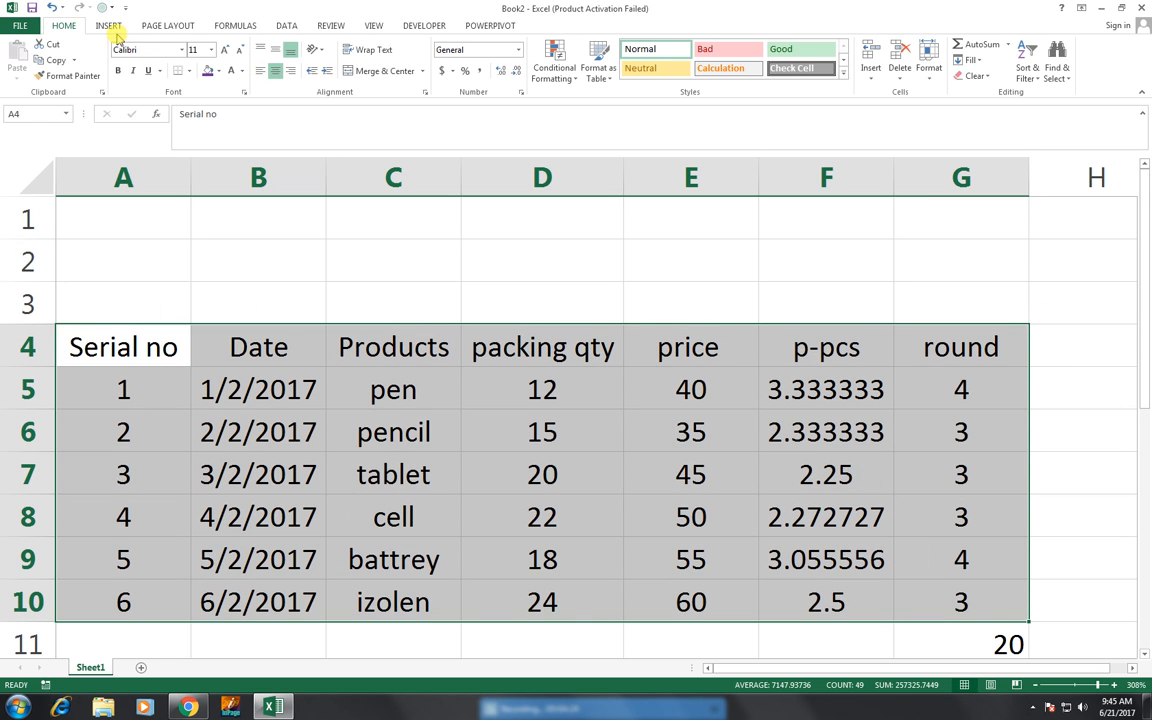
{"action": "left_click", "coordinate": [106, 28]}
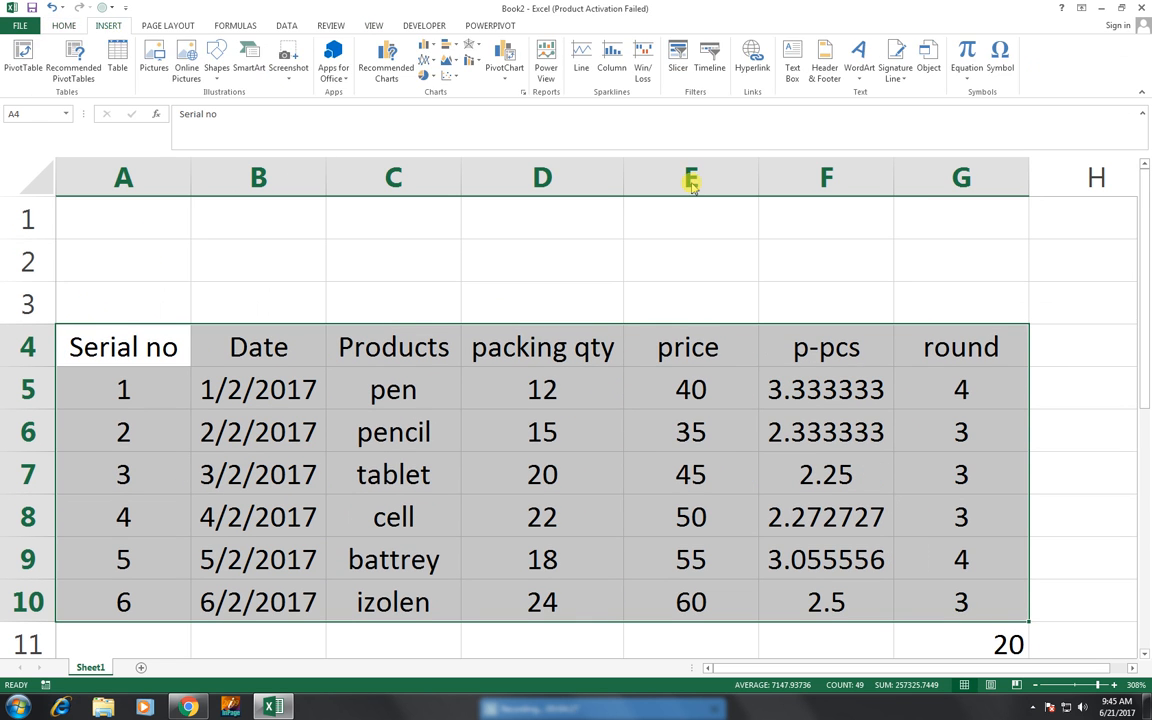
{"action": "left_click", "coordinate": [861, 81]}
{"action": "left_click", "coordinate": [877, 189]}
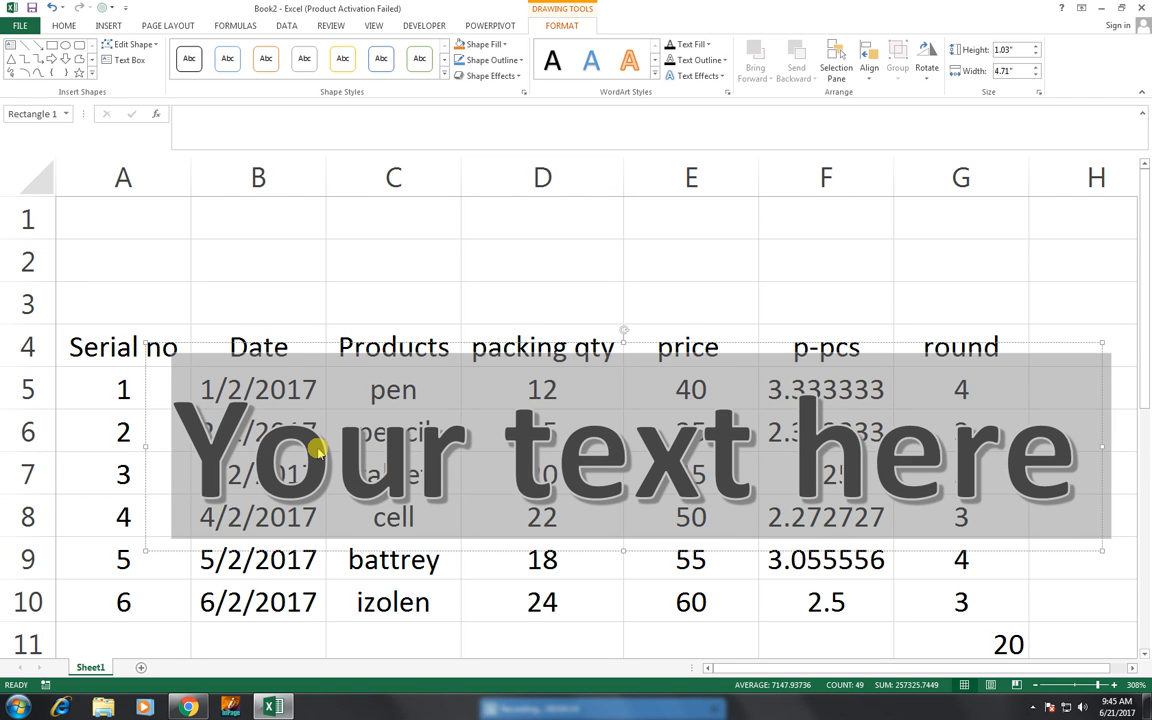
{"action": "type", "text": "UNOT"}
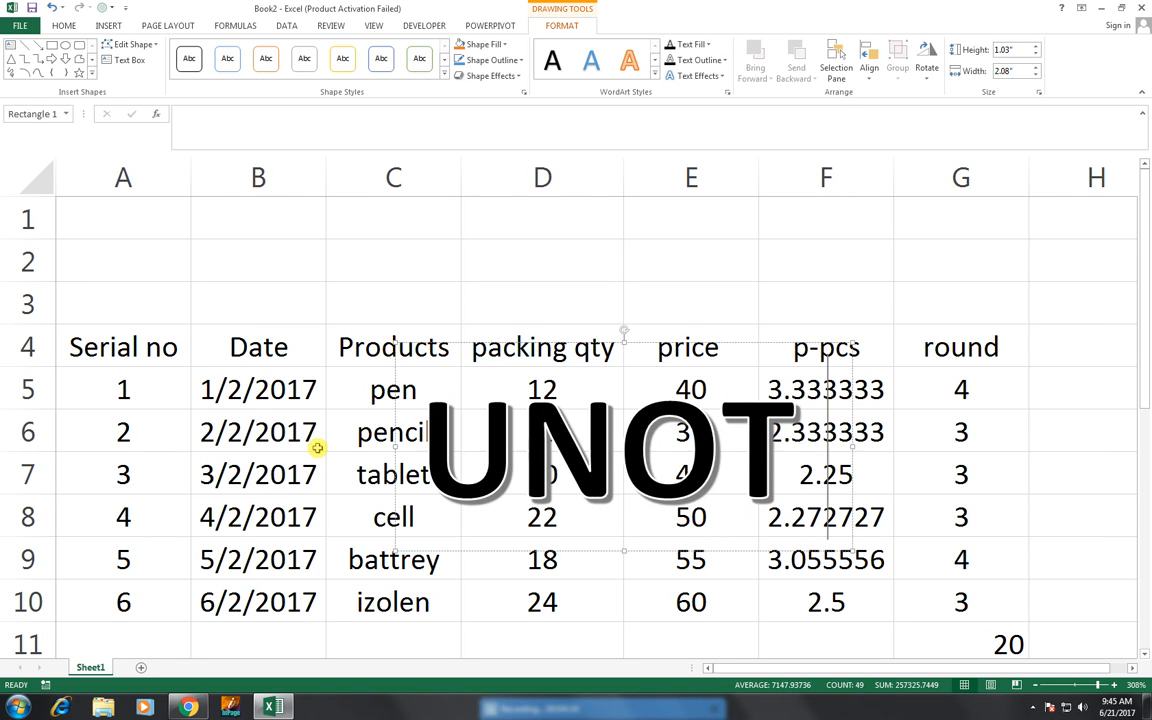
{"action": "key", "text": "BackSpace"}
{"action": "key", "text": "BackSpace"}
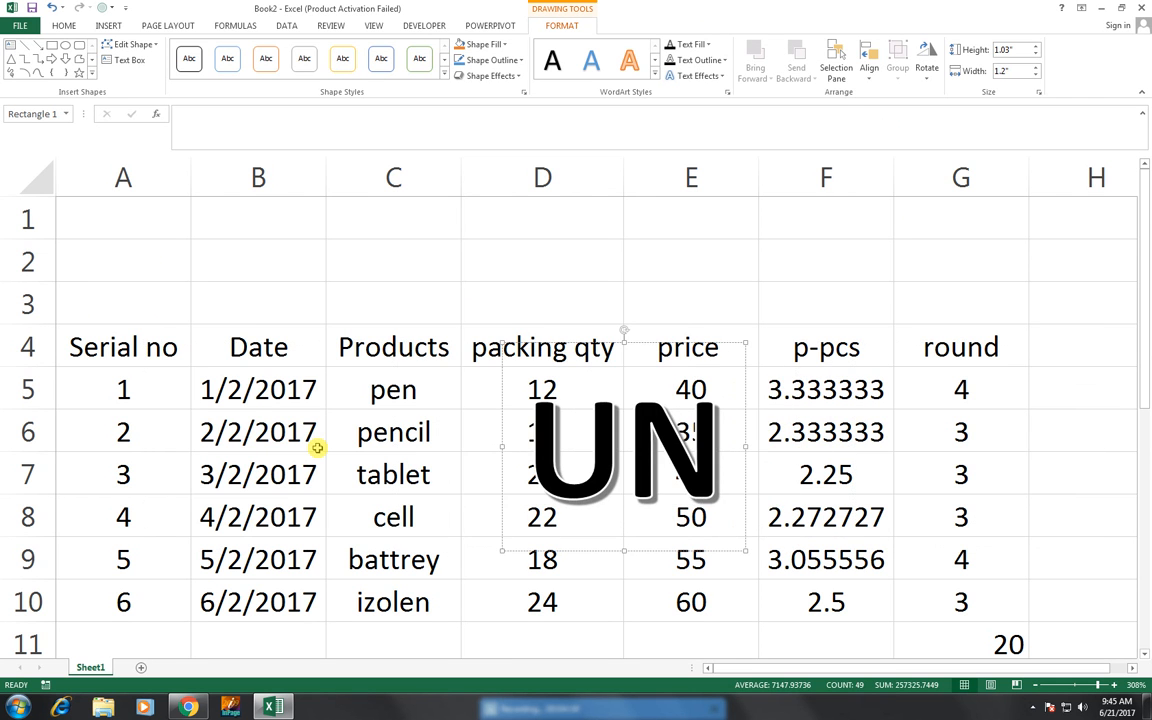
{"action": "type", "text": "IT"}
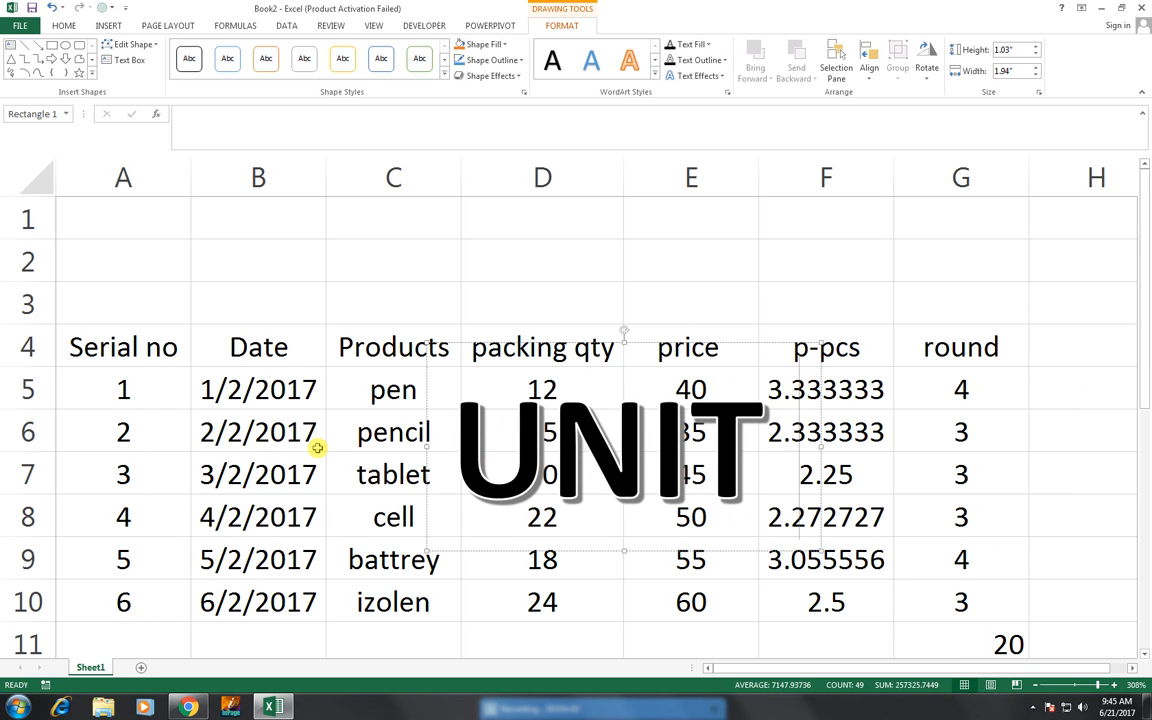
{"action": "type", "text": " PRICW"}
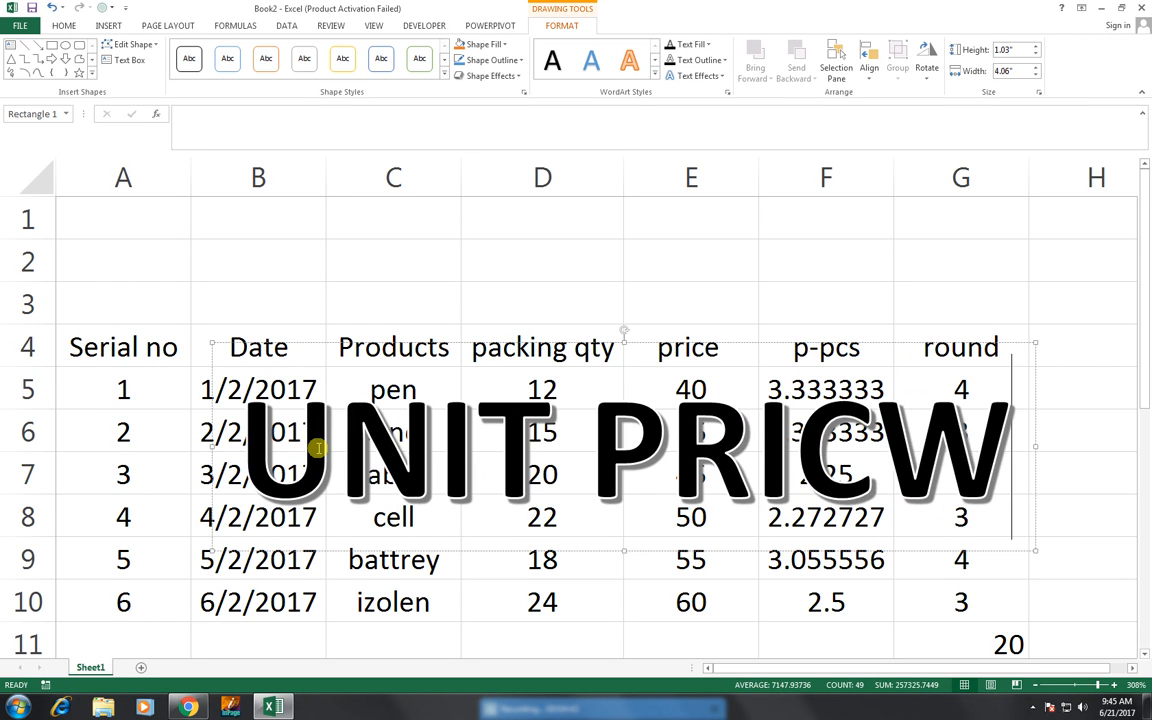
{"action": "key", "text": "BackSpace"}
{"action": "type", "text": "E"}
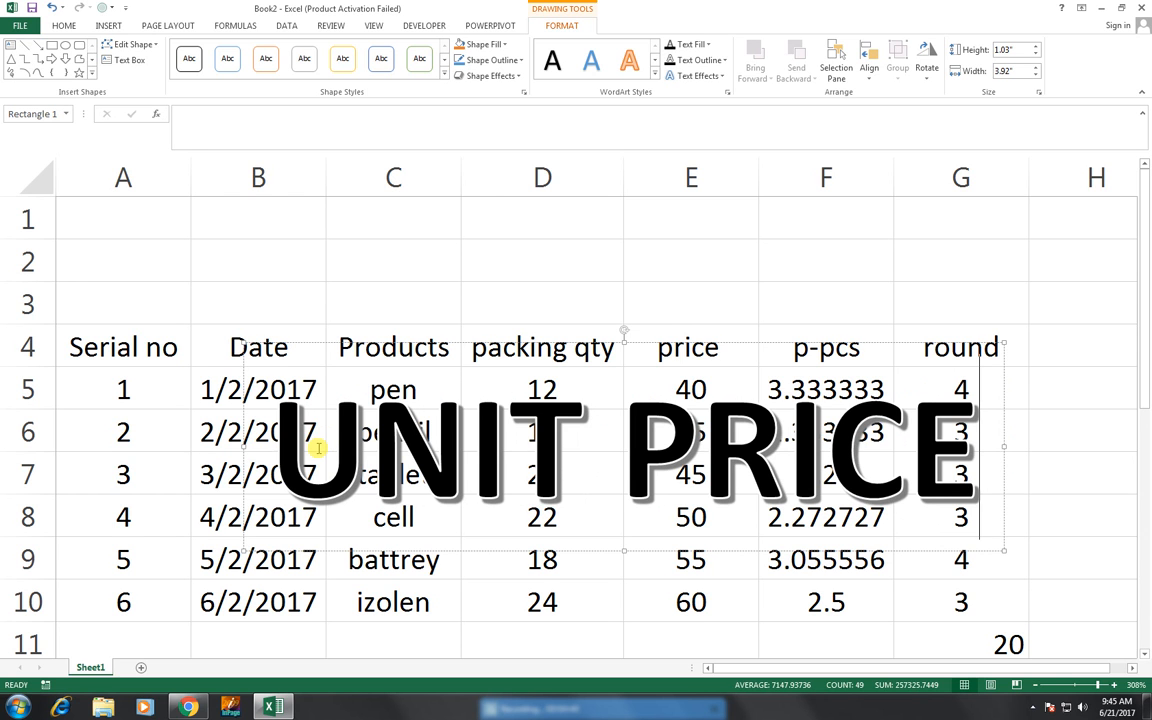
{"action": "type", "text": " SHEET"}
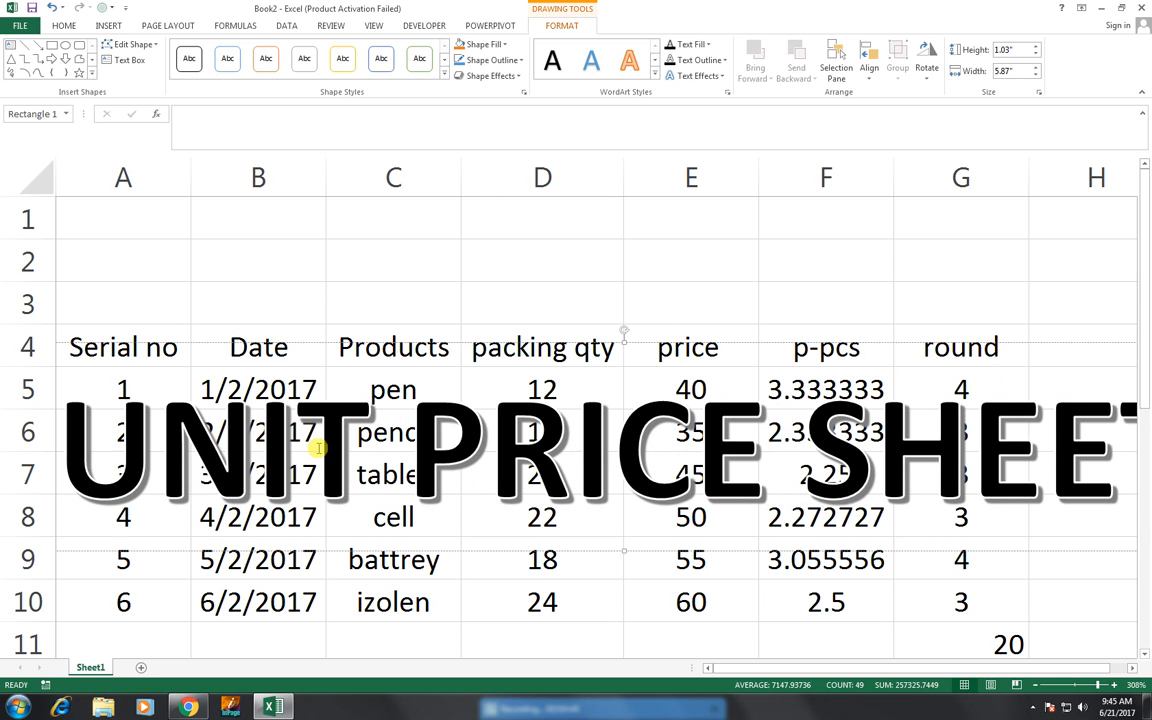
- Reduce the WordArt title's font size to 36 and place it over rows 1 to 3, above the table
{"action": "key", "text": "ctrl+a"}
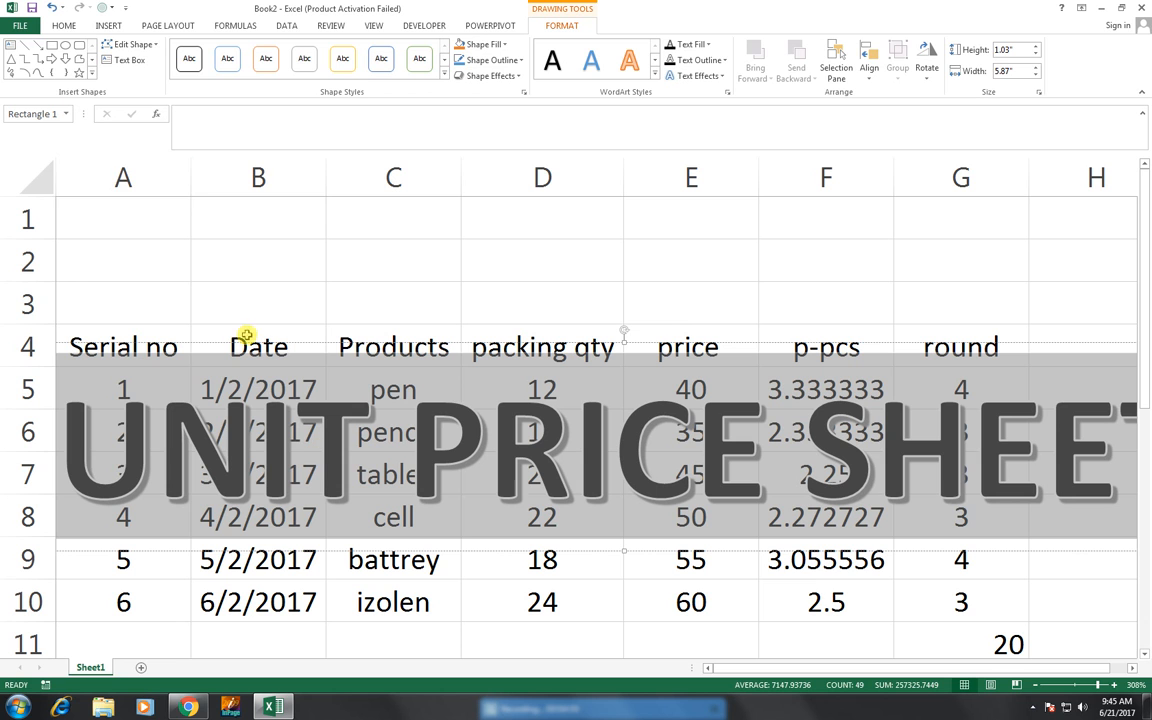
{"action": "left_click", "coordinate": [68, 26]}
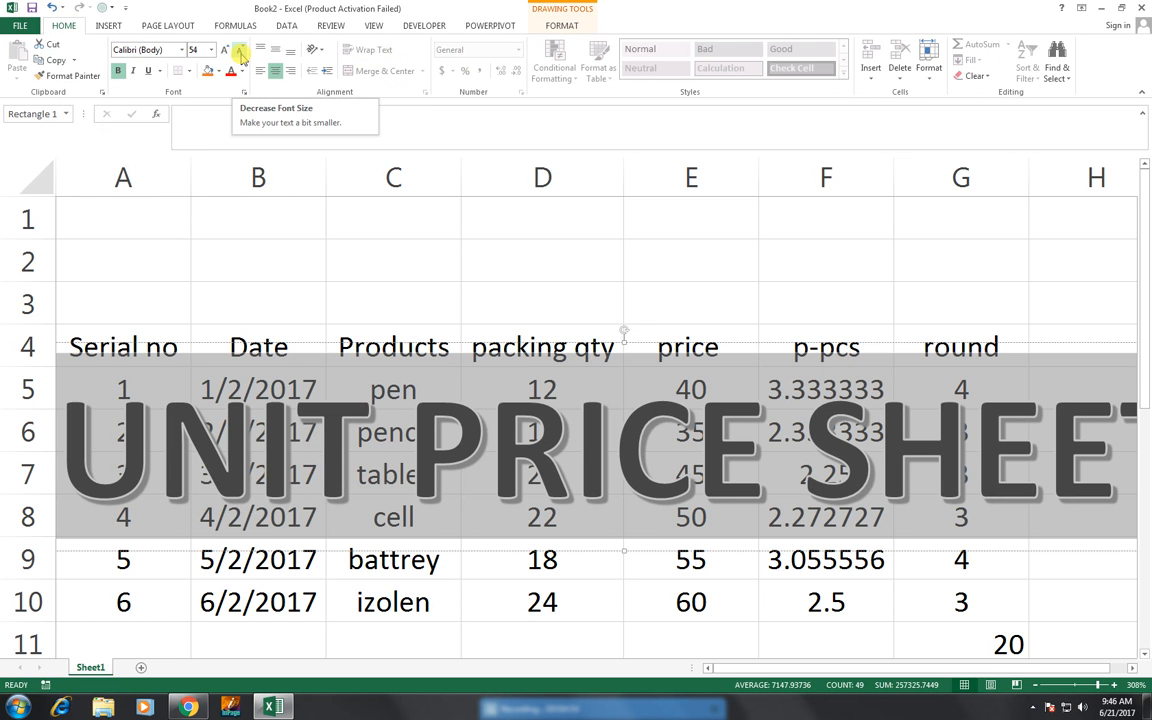
{"action": "left_click", "coordinate": [241, 54]}
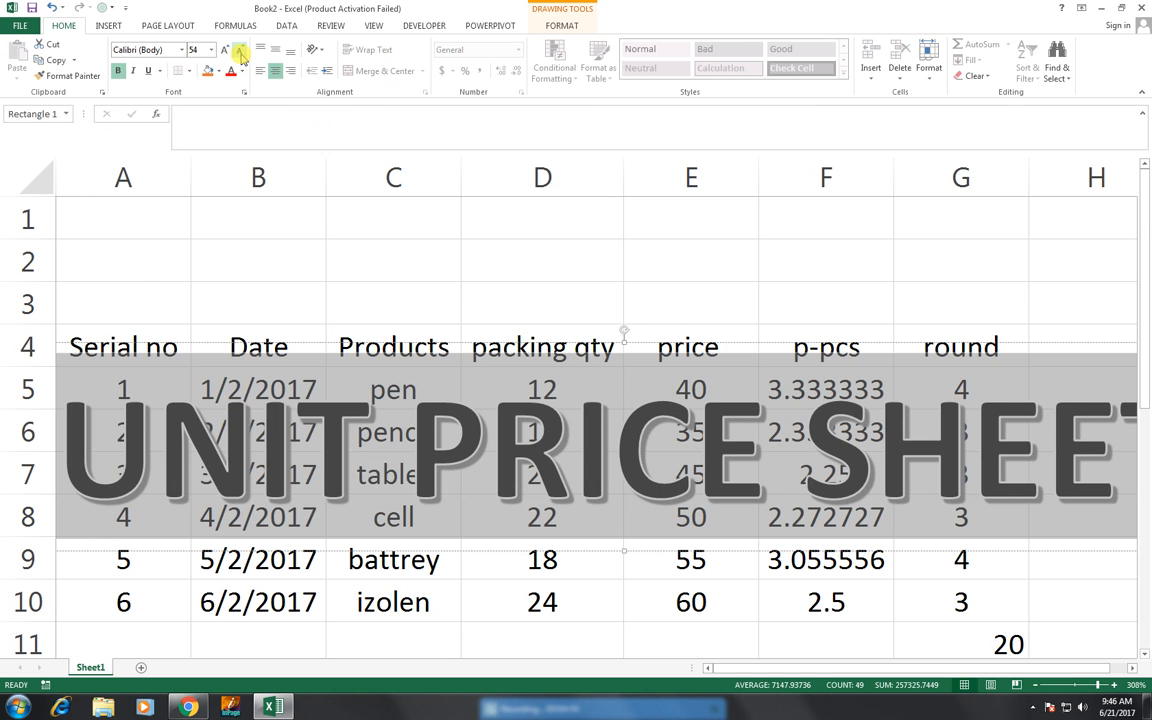
{"action": "left_click", "coordinate": [241, 54]}
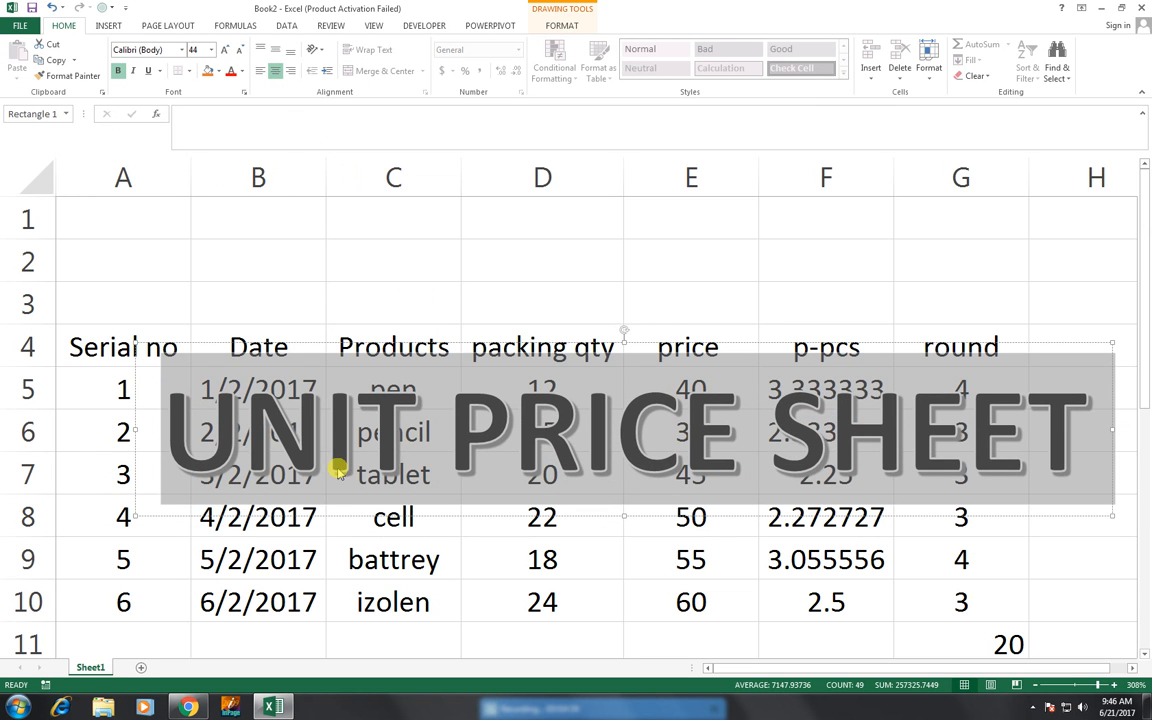
{"action": "left_click_drag", "start_coordinate": [333, 518], "coordinate": [258, 330]}
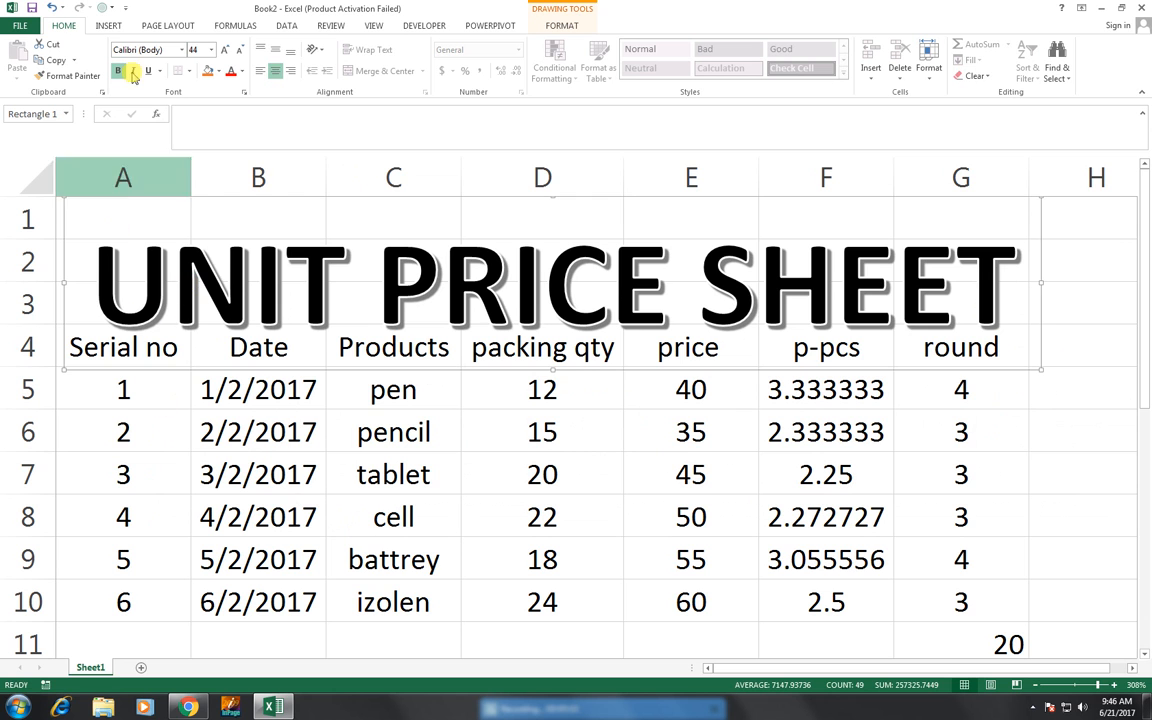
{"action": "left_click", "coordinate": [243, 54]}
{"action": "left_click", "coordinate": [243, 54]}
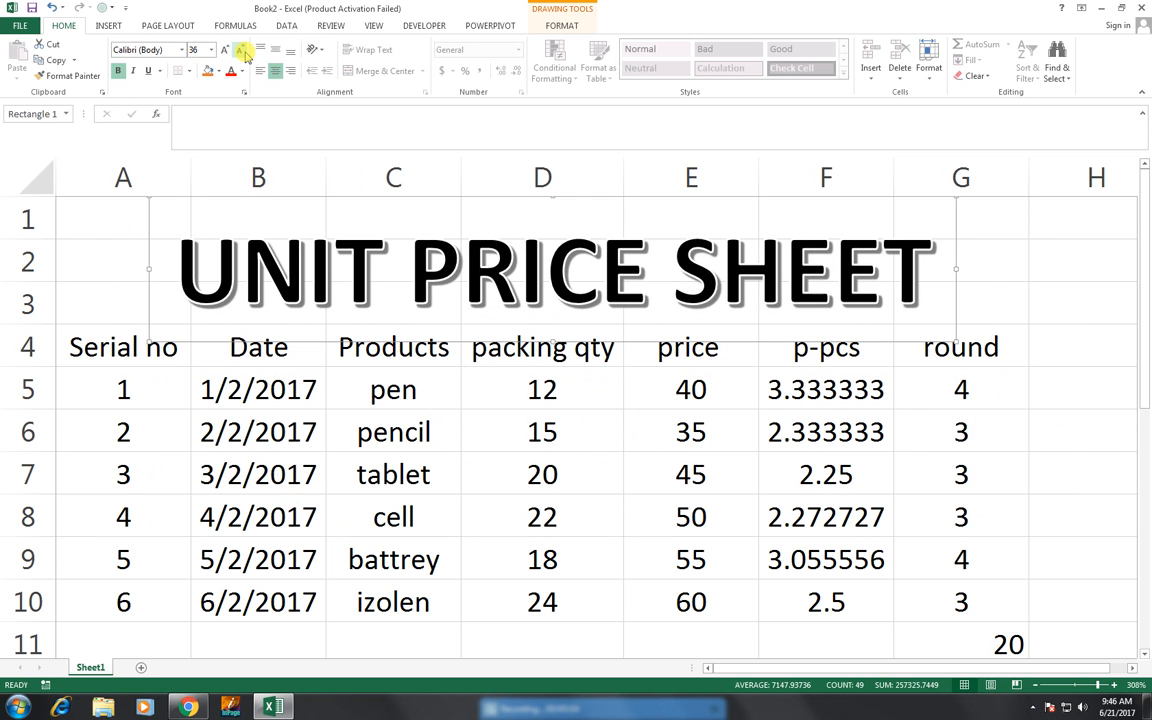
- Apply All Borders and a Thick Box Border to the table range A4 to G11
{"action": "left_click", "coordinate": [281, 361]}
{"action": "left_click", "coordinate": [166, 334]}
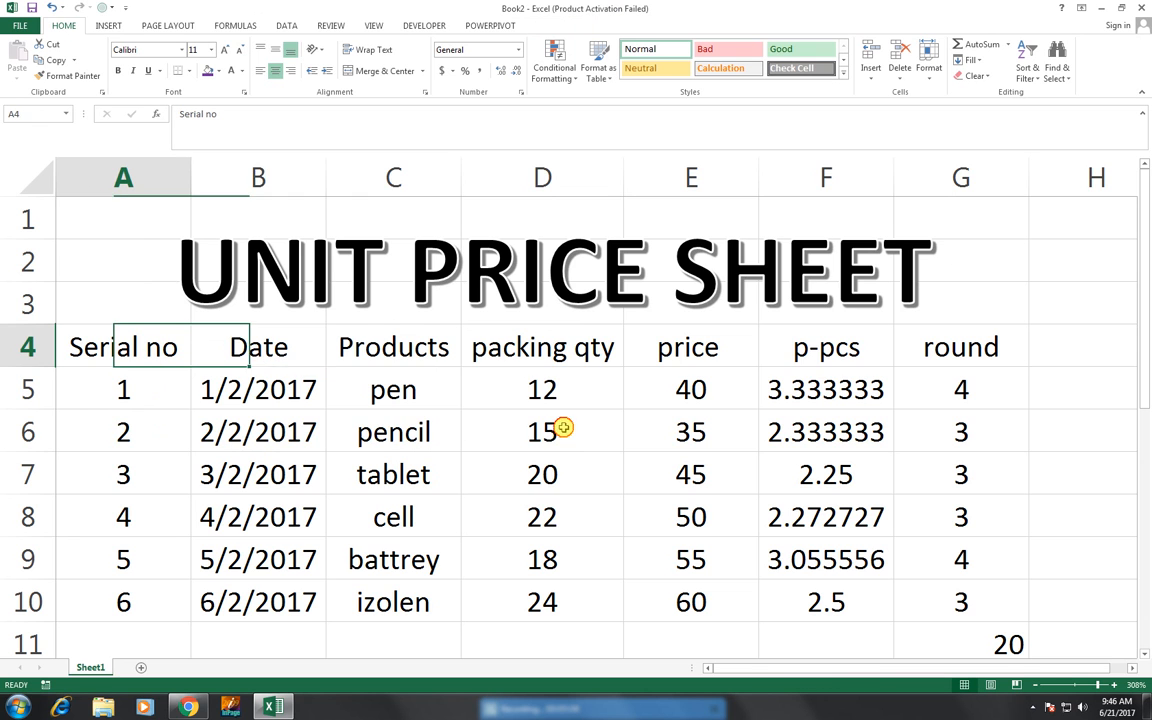
{"action": "left_click_drag", "start_coordinate": [563, 427], "coordinate": [960, 643]}
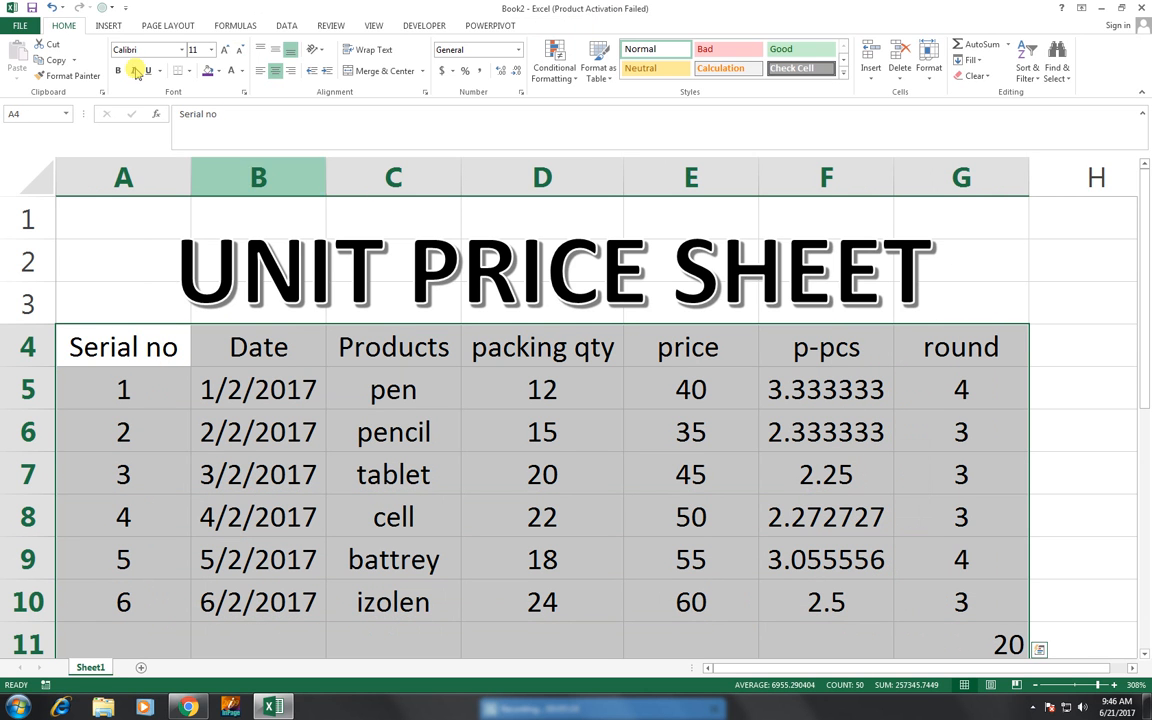
{"action": "left_click", "coordinate": [188, 71]}
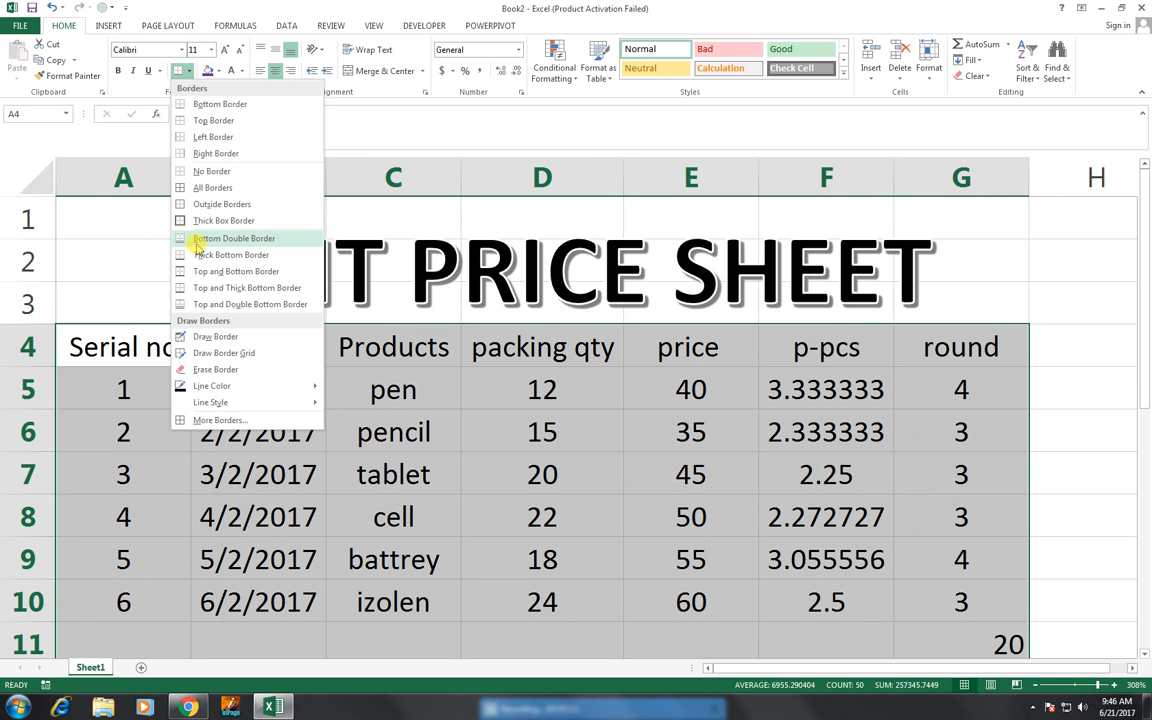
{"action": "left_click", "coordinate": [214, 187]}
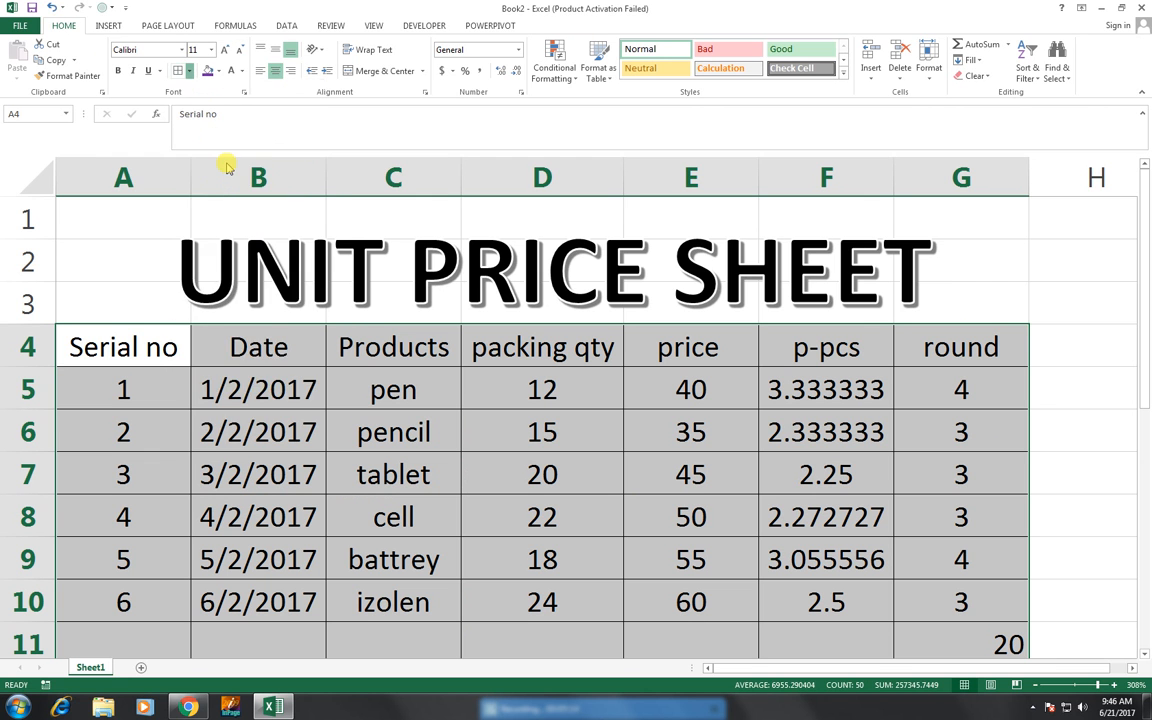
{"action": "left_click", "coordinate": [188, 71]}
{"action": "left_click", "coordinate": [222, 220]}
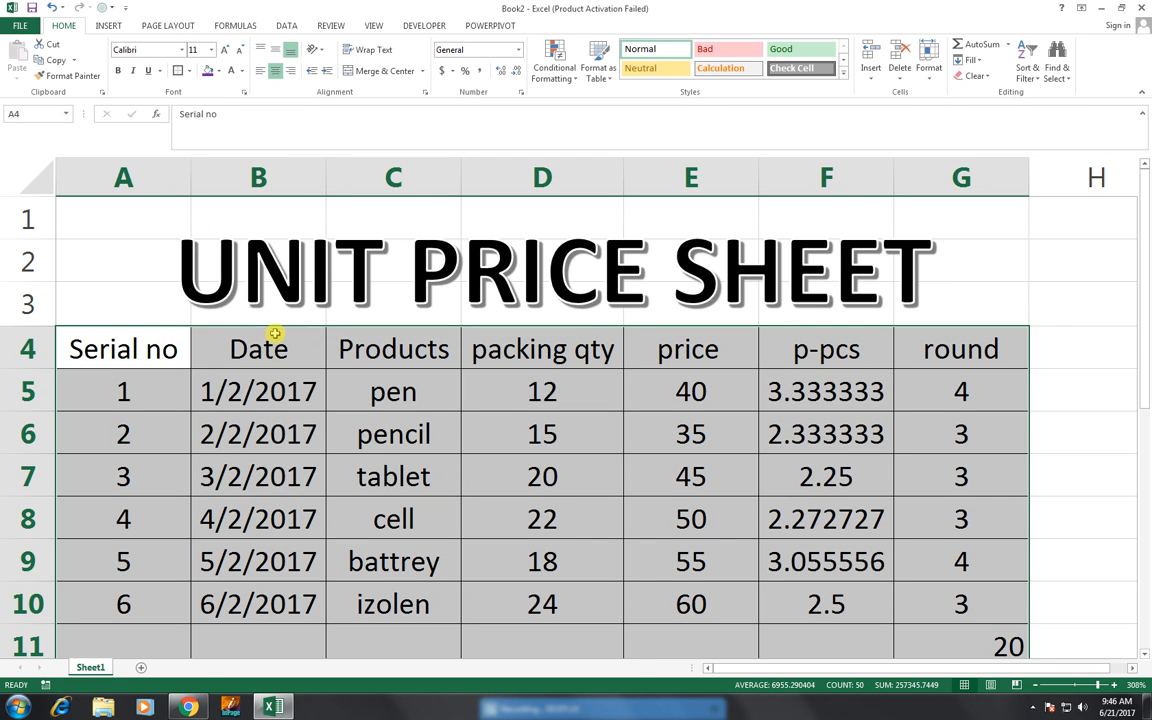
- Fill the header row A4 to G4 with dark blue-grey and set its font colour to white
{"action": "left_click_drag", "start_coordinate": [159, 345], "coordinate": [676, 370]}
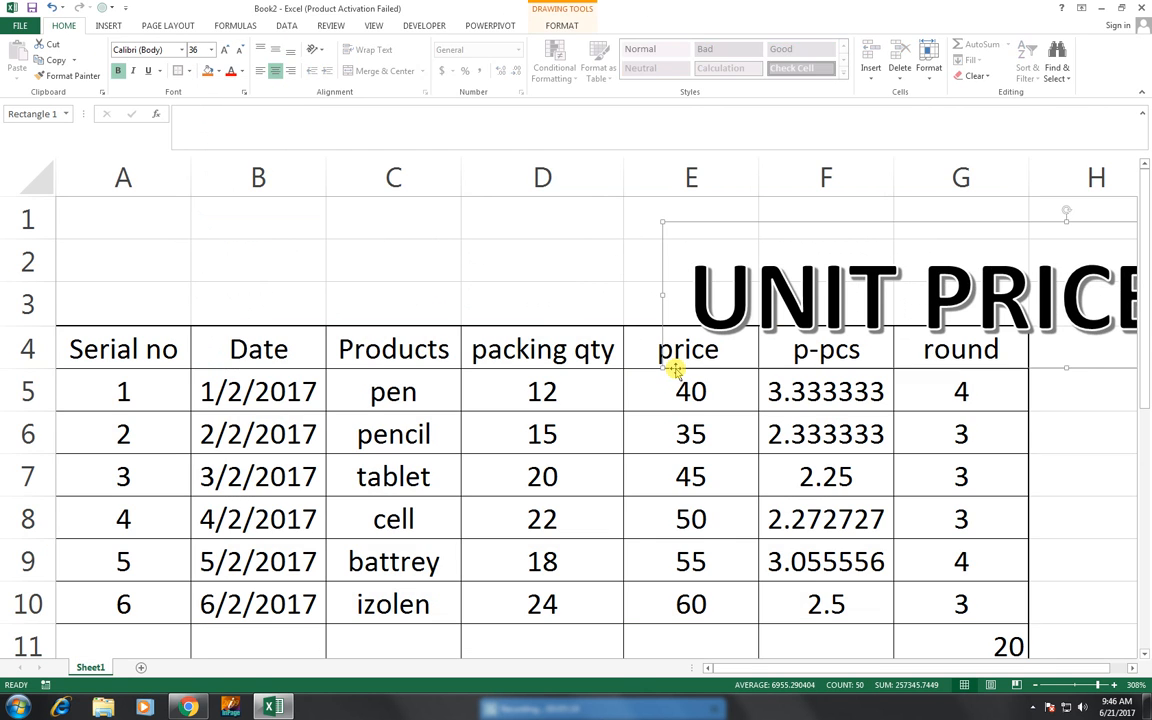
{"action": "key", "text": "ctrl+z"}
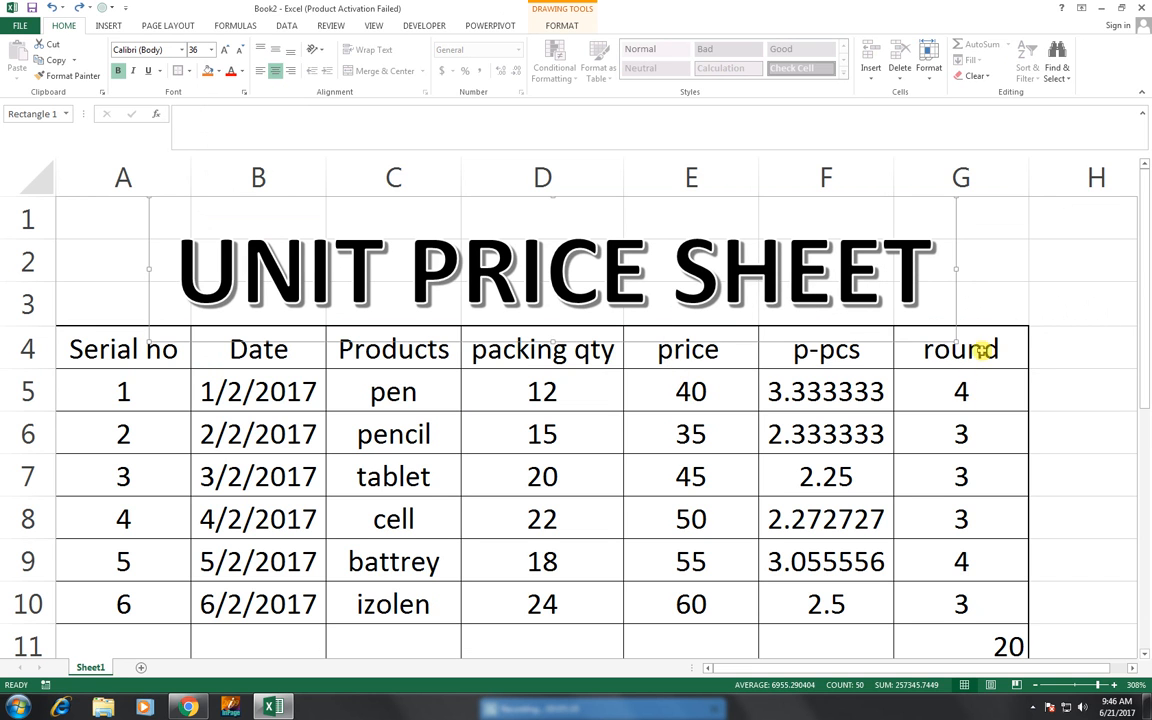
{"action": "left_click_drag", "start_coordinate": [980, 347], "coordinate": [700, 350]}
{"action": "left_click_drag", "start_coordinate": [530, 385], "coordinate": [154, 342]}
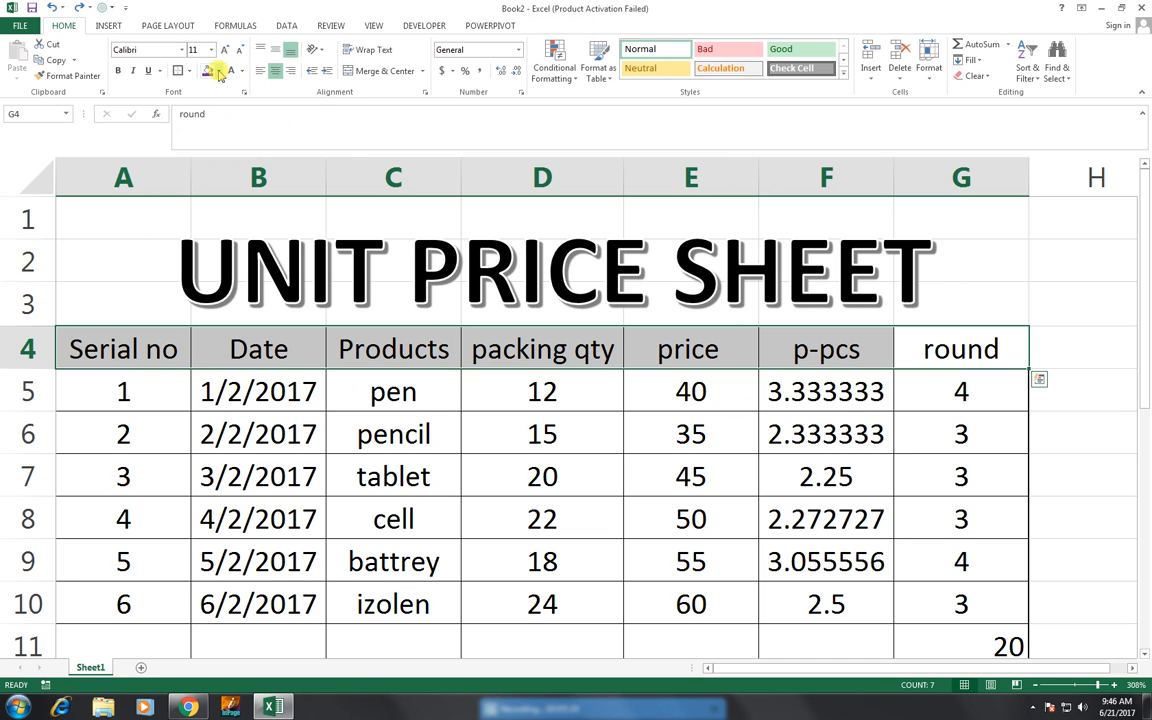
{"action": "left_click", "coordinate": [218, 71]}
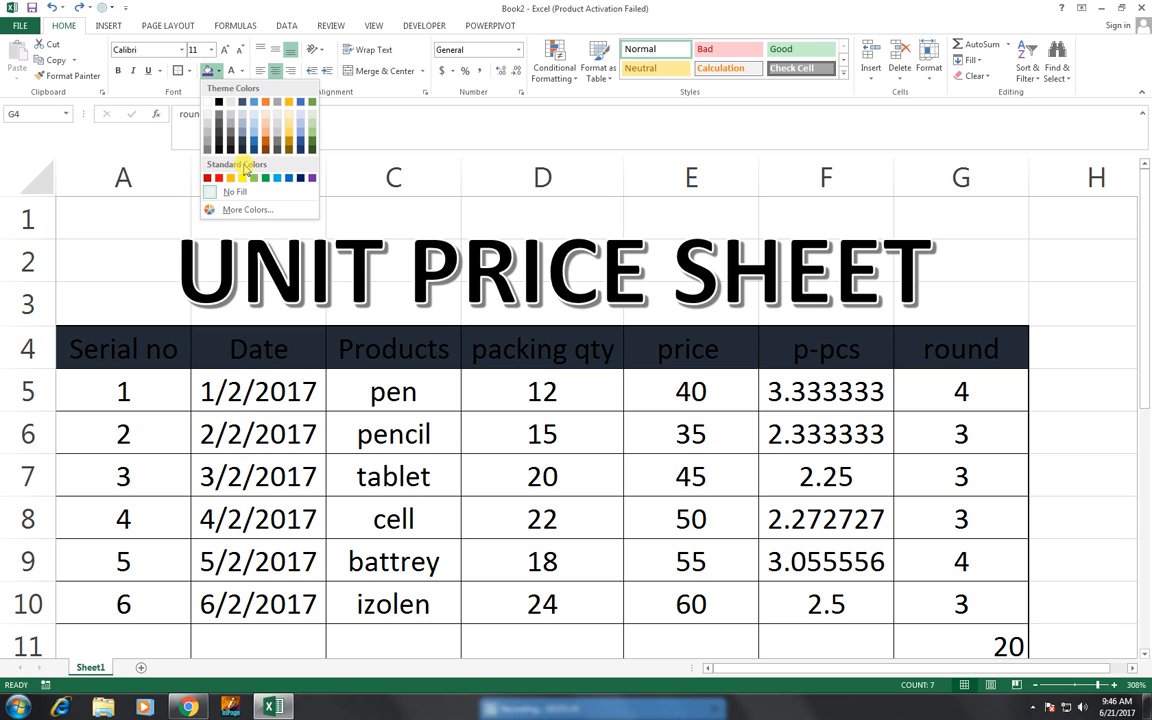
{"action": "left_click", "coordinate": [242, 151]}
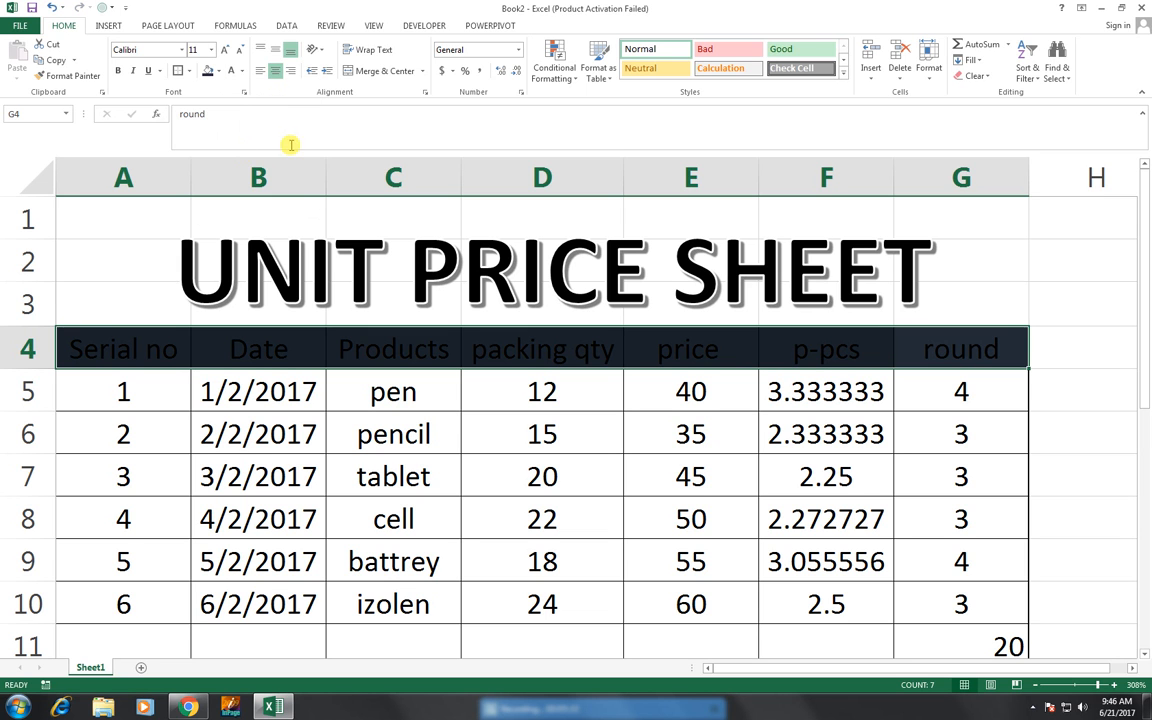
{"action": "left_click", "coordinate": [241, 72]}
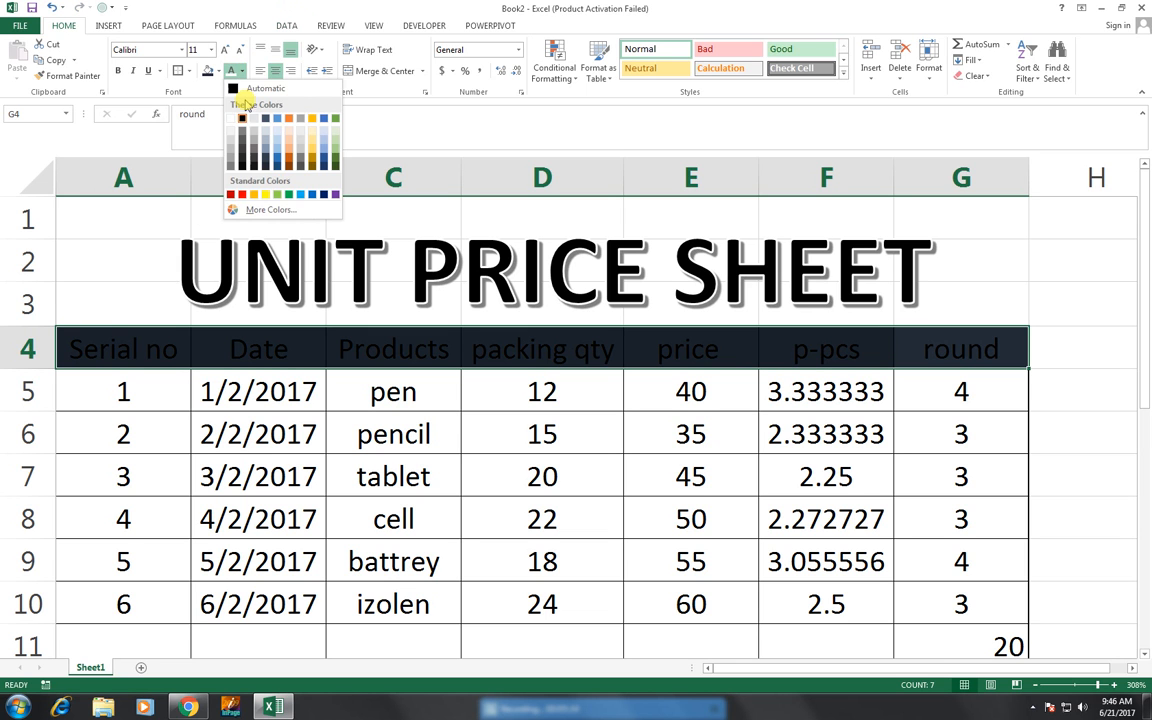
{"action": "left_click", "coordinate": [232, 118]}
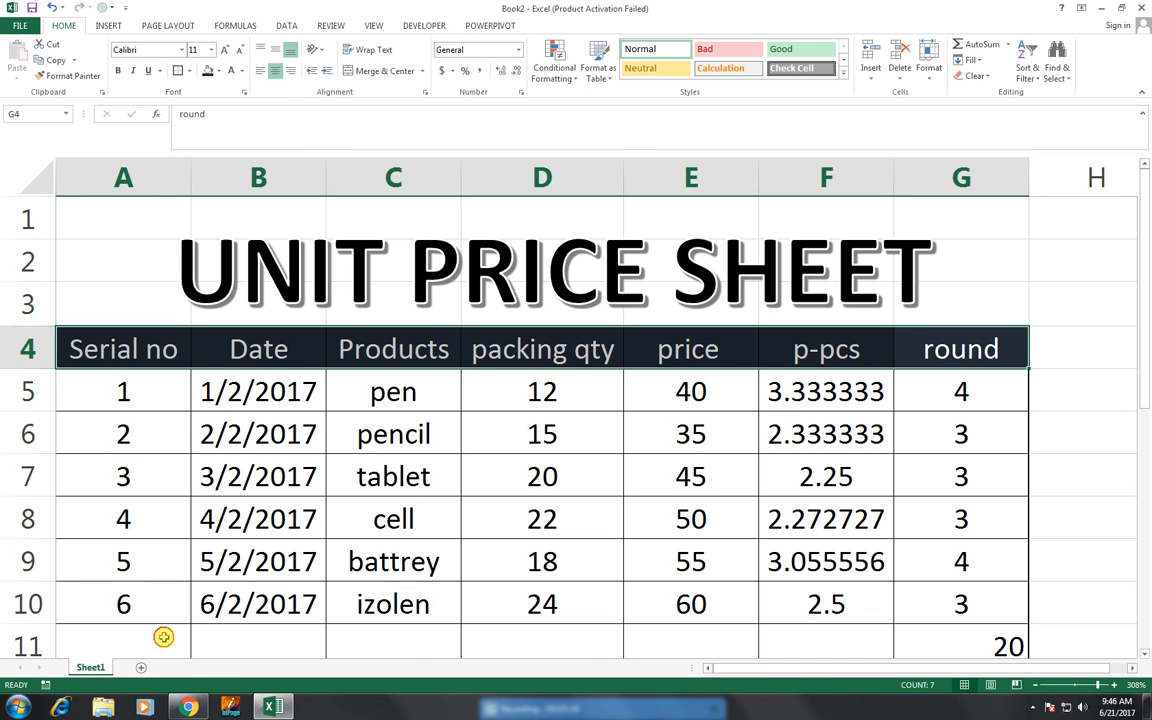
- Fill the total row A11 to G11 with standard dark blue and set its font colour to white
{"action": "left_click_drag", "start_coordinate": [160, 640], "coordinate": [922, 636]}
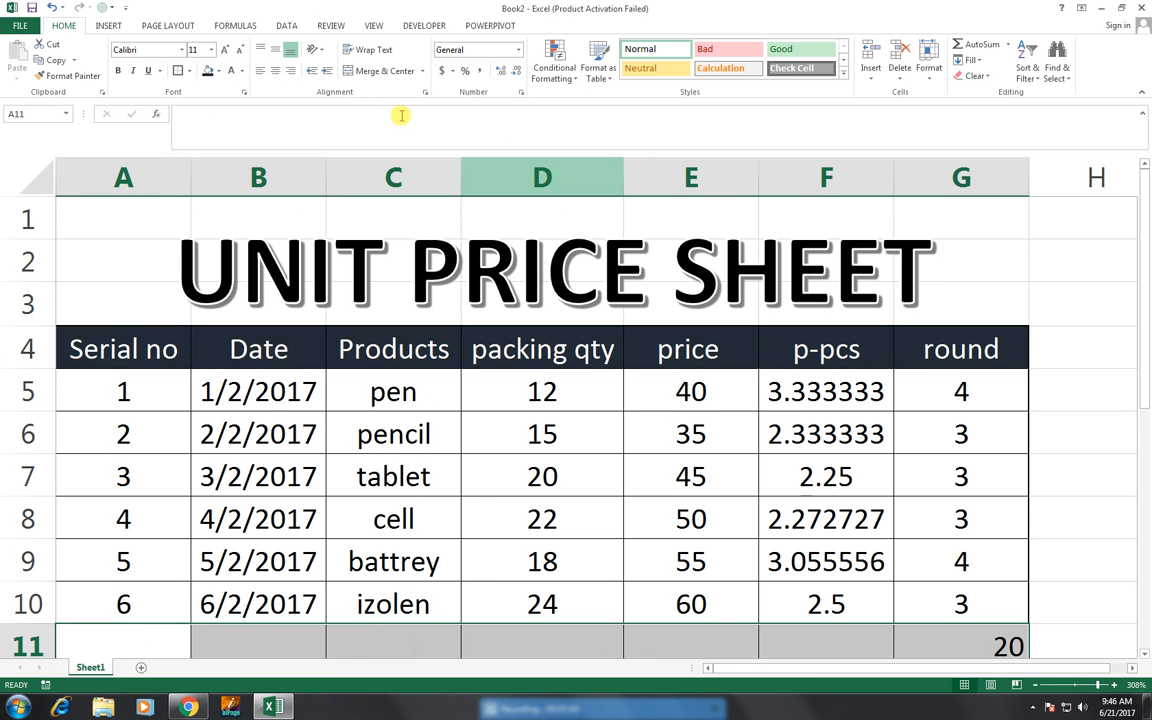
{"action": "left_click", "coordinate": [218, 71]}
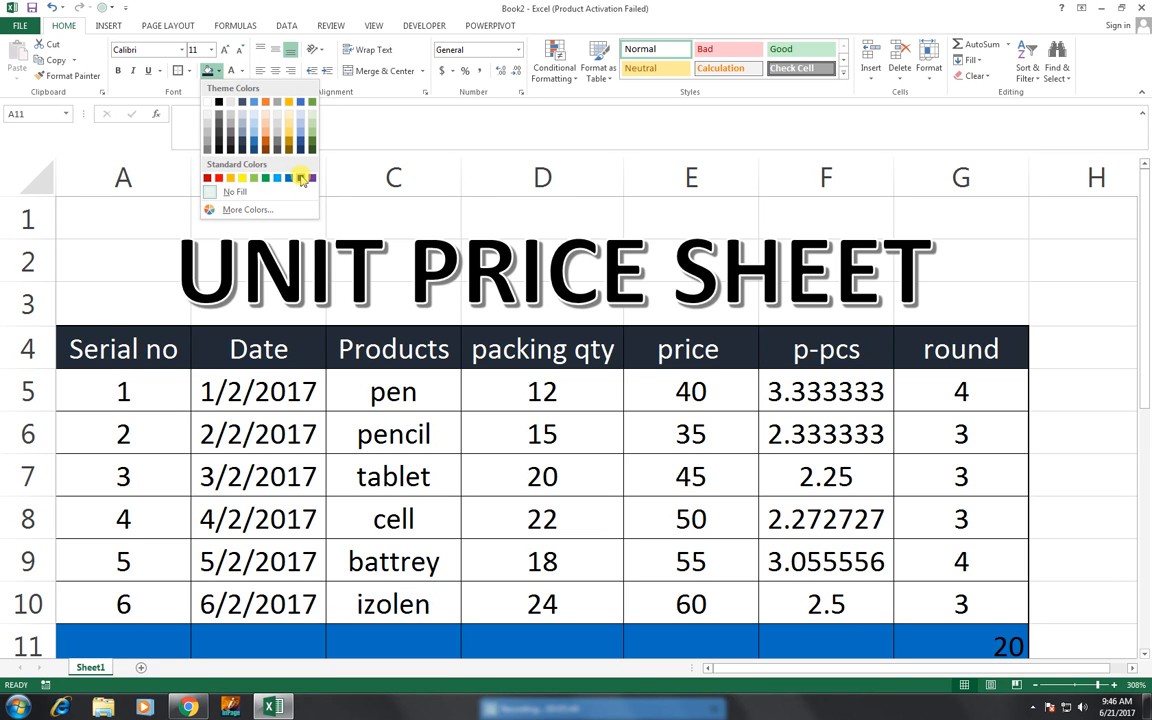
{"action": "left_click", "coordinate": [301, 178]}
{"action": "scroll", "coordinate": [301, 178], "scroll_direction": "down", "scroll_amount": 2}
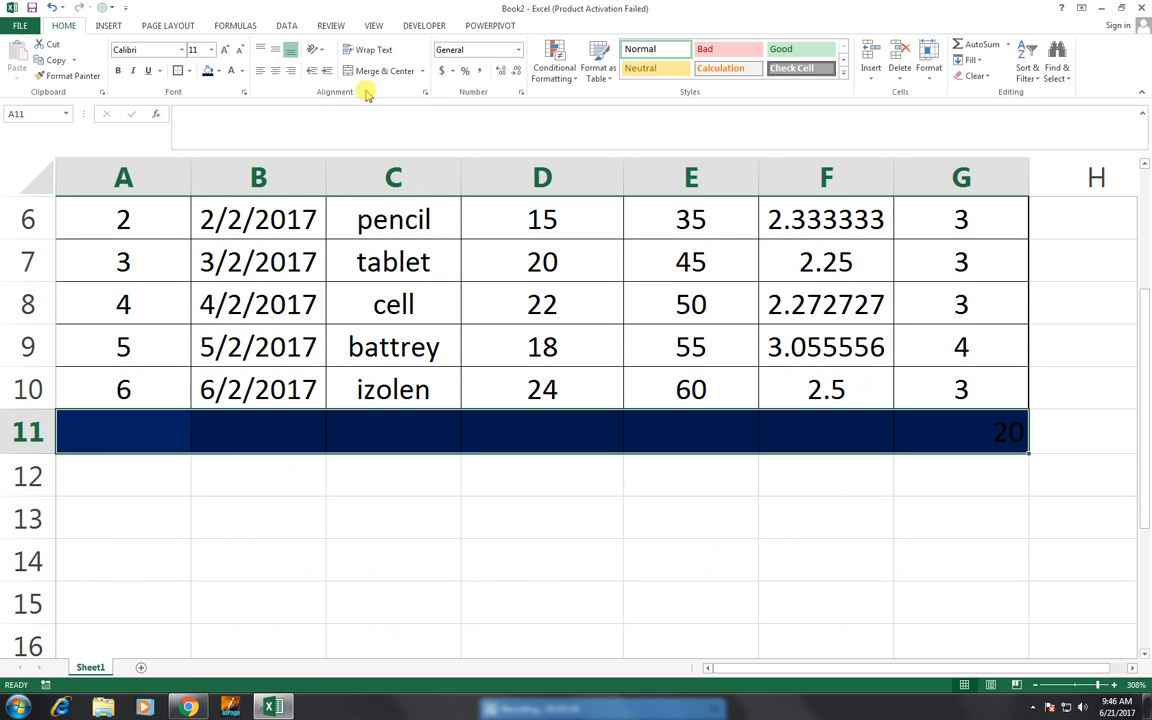
{"action": "left_click", "coordinate": [241, 71]}
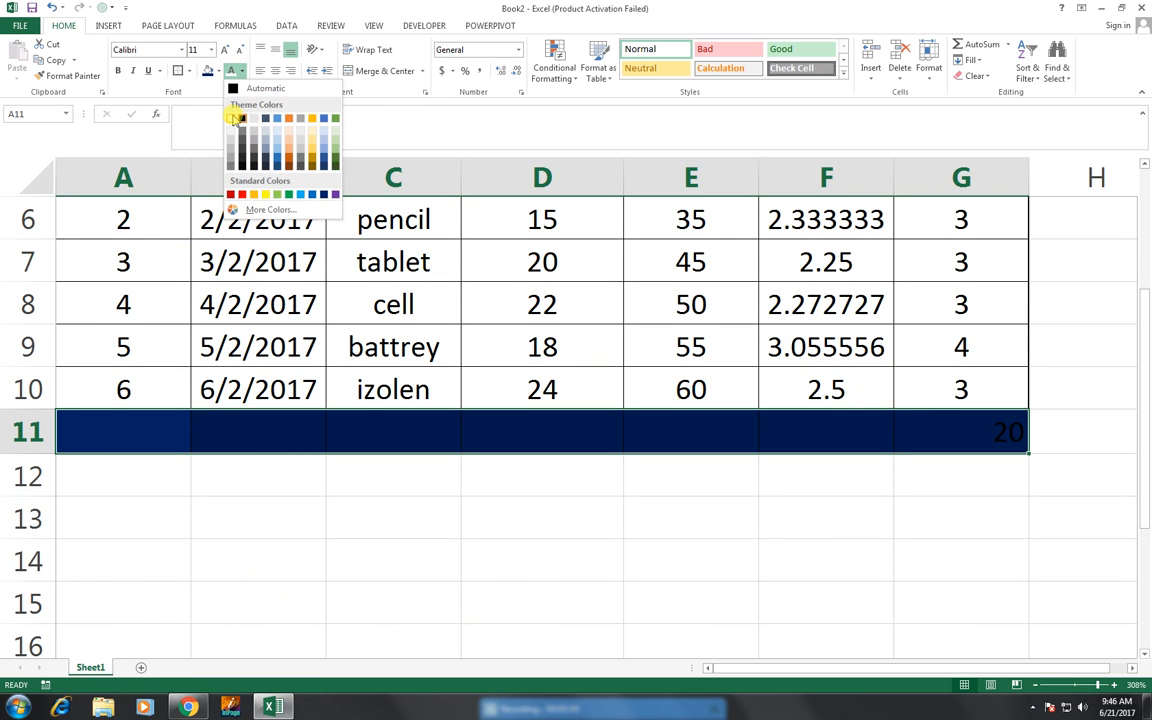
{"action": "left_click", "coordinate": [234, 117]}
- Centre the contents of the total row A11 to G11 horizontally
{"action": "scroll", "coordinate": [362, 250], "scroll_direction": "up", "scroll_amount": 1}
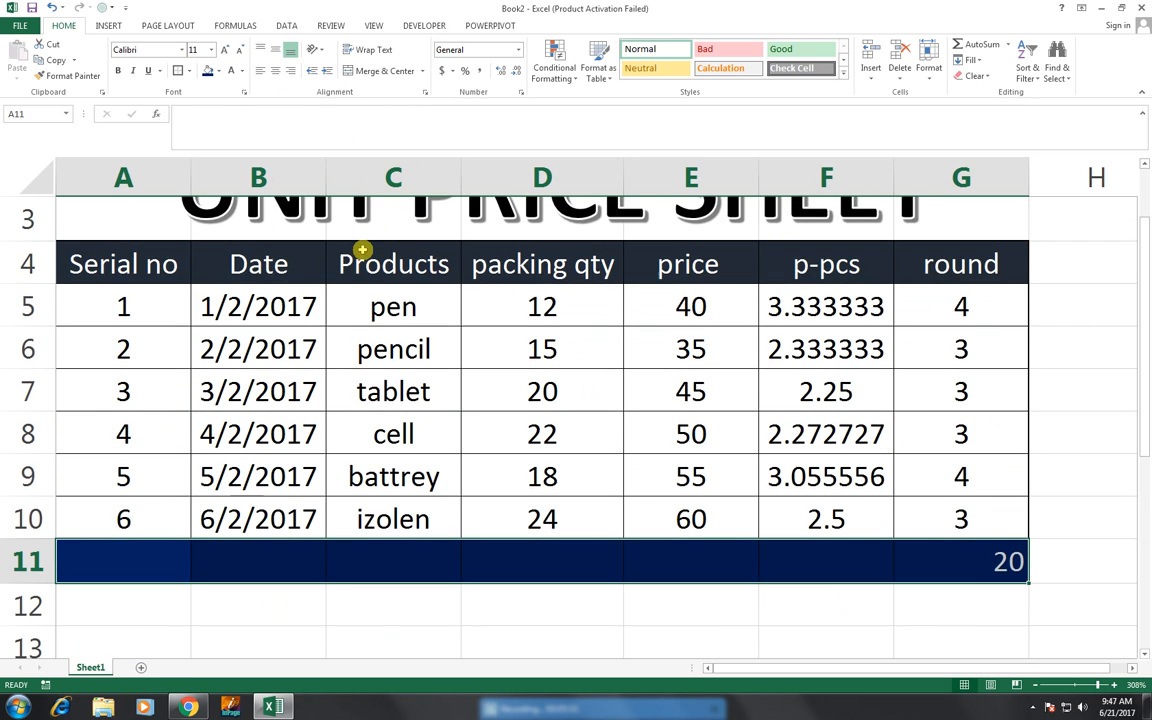
{"action": "scroll", "coordinate": [362, 250], "scroll_direction": "up", "scroll_amount": 1}
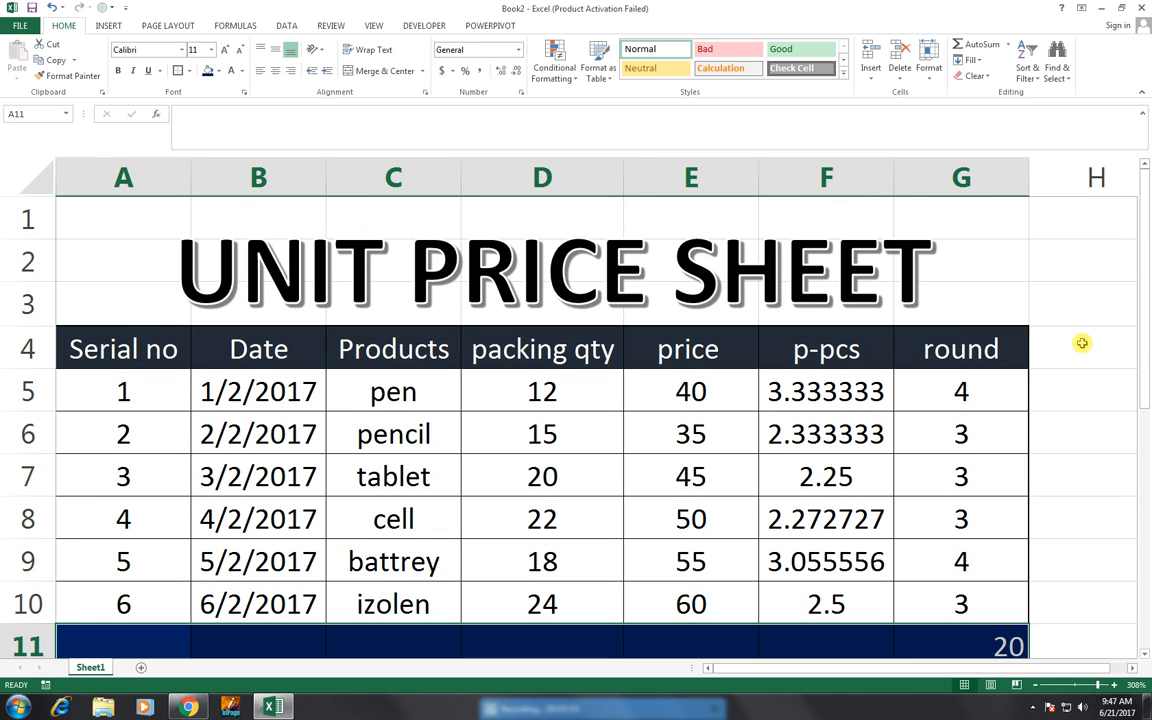
{"action": "left_click_drag", "start_coordinate": [1146, 348], "coordinate": [1145, 355]}
{"action": "left_click", "coordinate": [279, 72]}
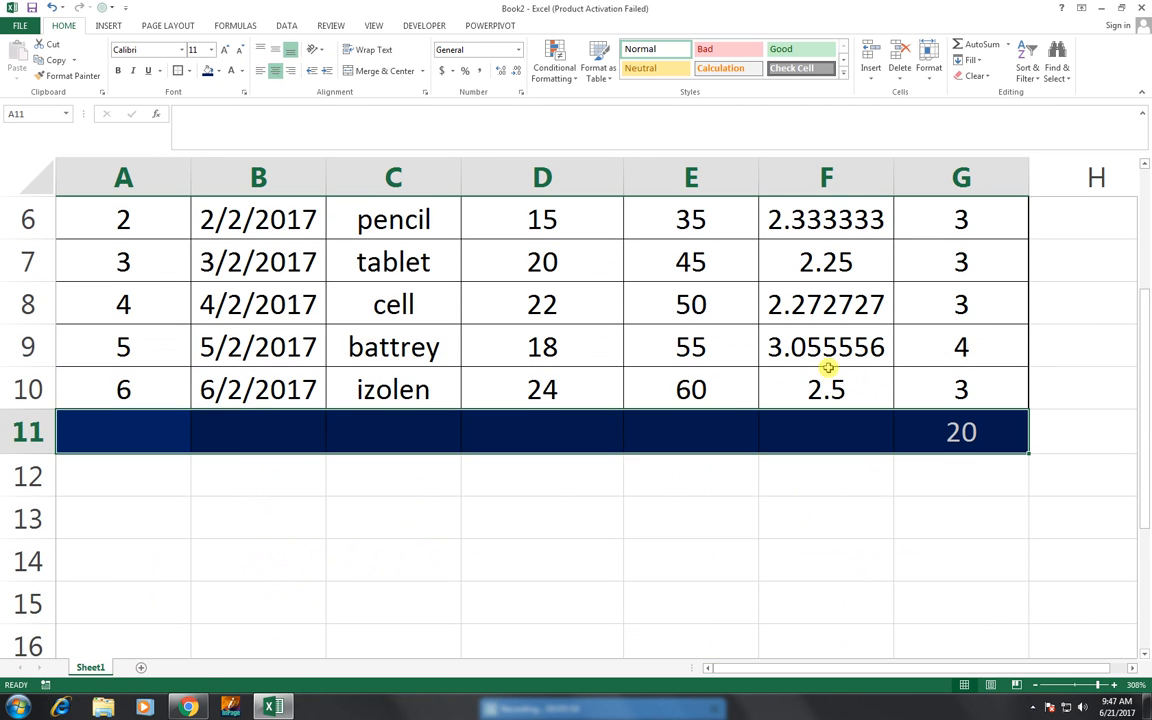
{"action": "left_click_drag", "start_coordinate": [1148, 441], "coordinate": [1146, 326]}
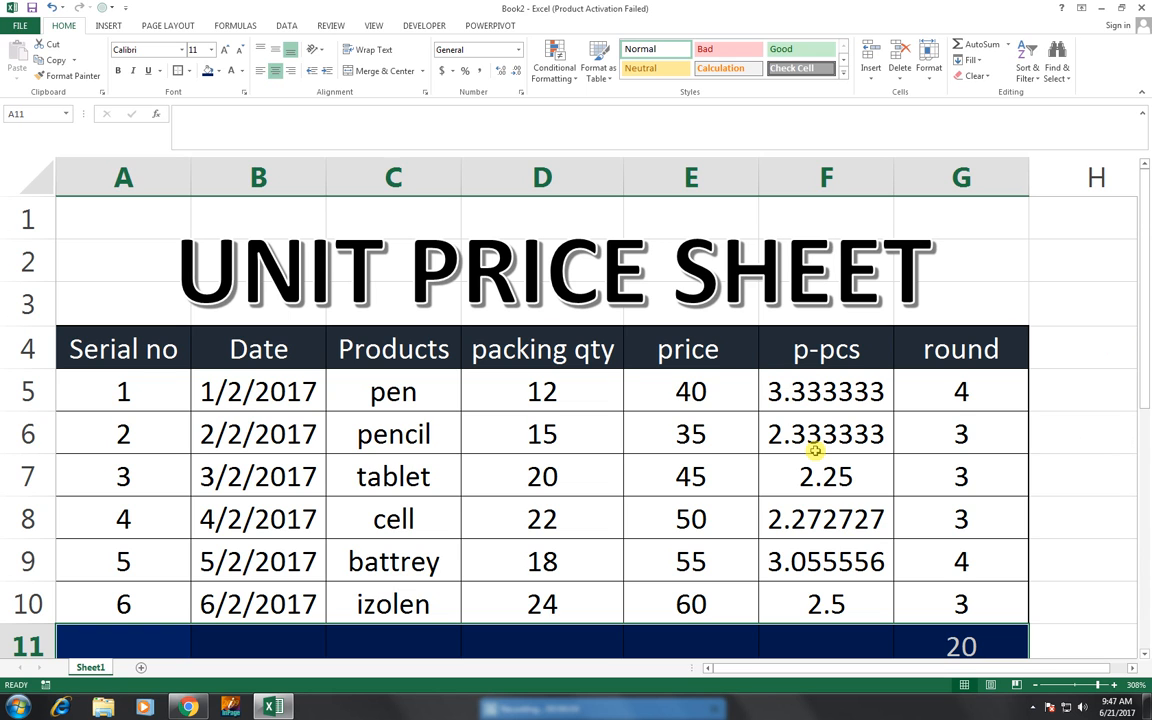